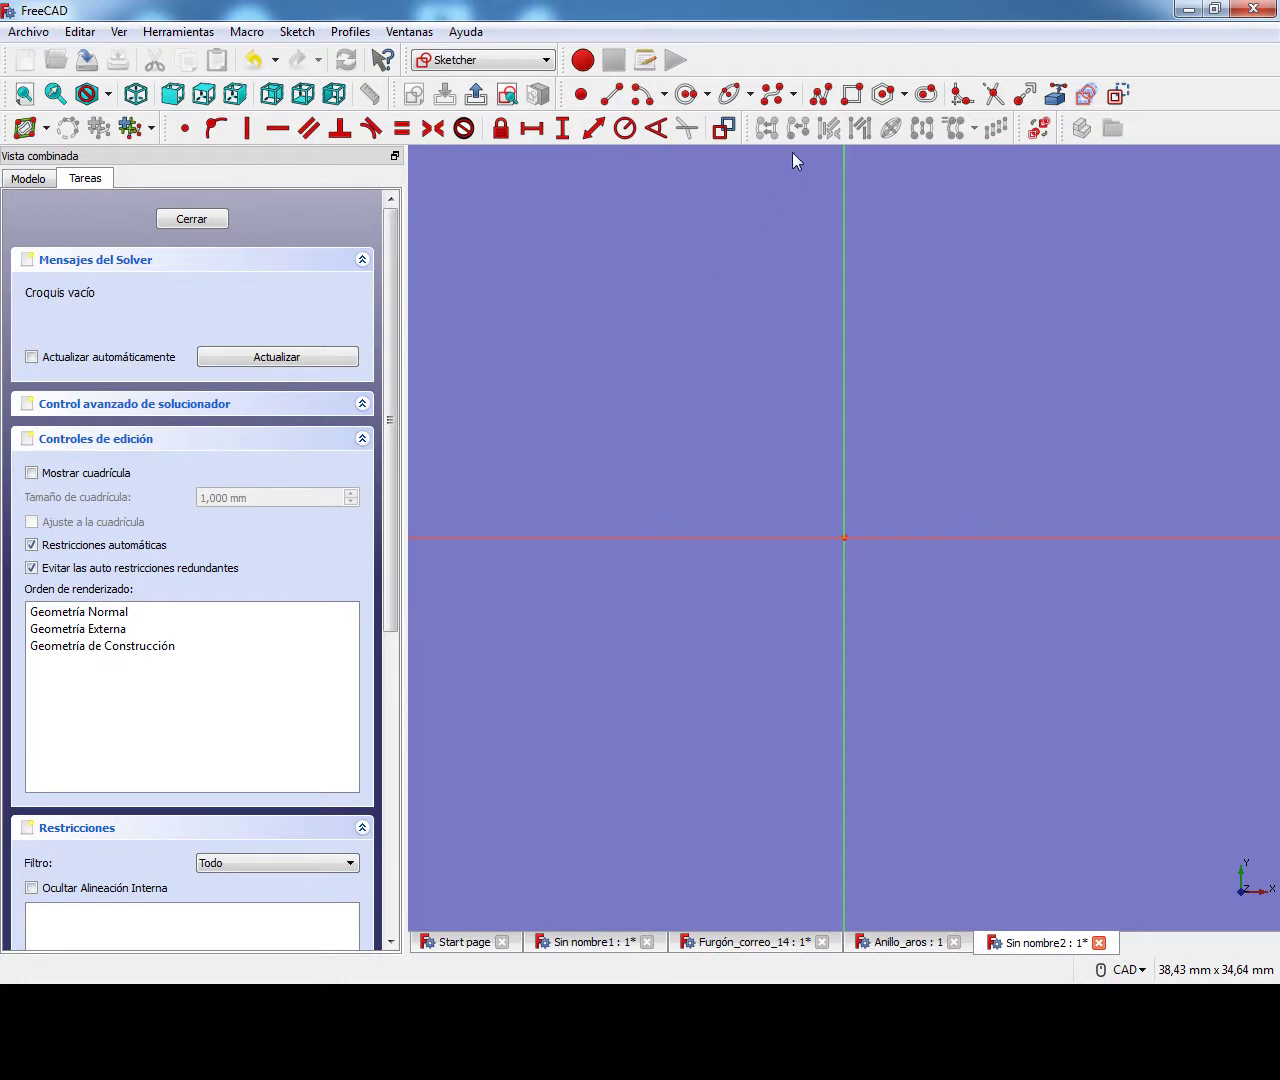
Sketch a wide rectangle above the origin, spanning the vertical axis.
{"action": "left_click", "coordinate": [852, 94]}
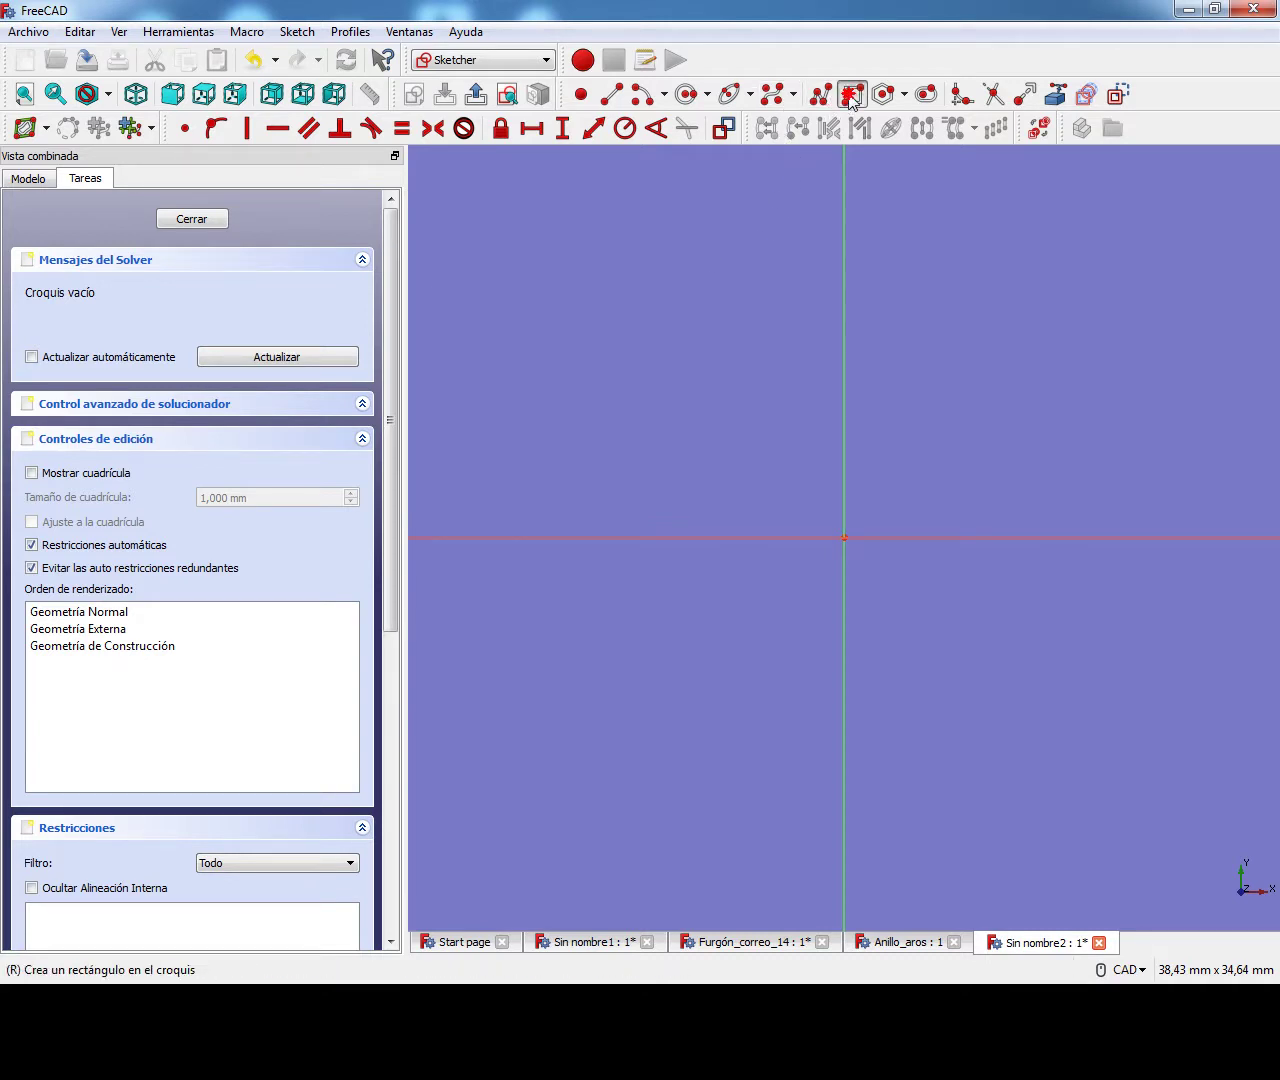
{"action": "left_click", "coordinate": [648, 227]}
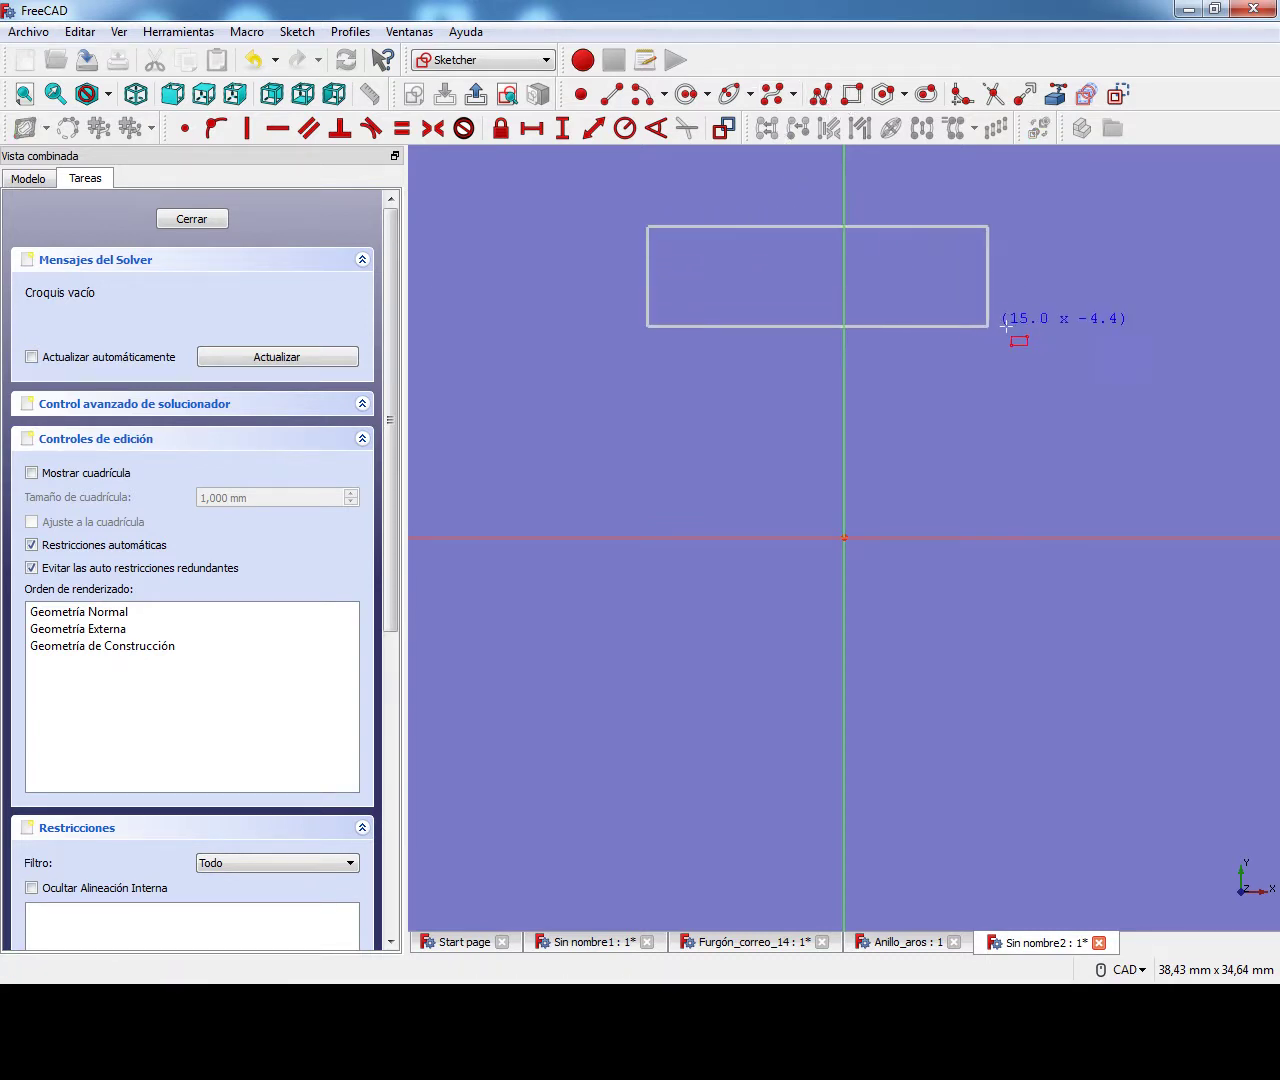
{"action": "left_click", "coordinate": [1078, 321]}
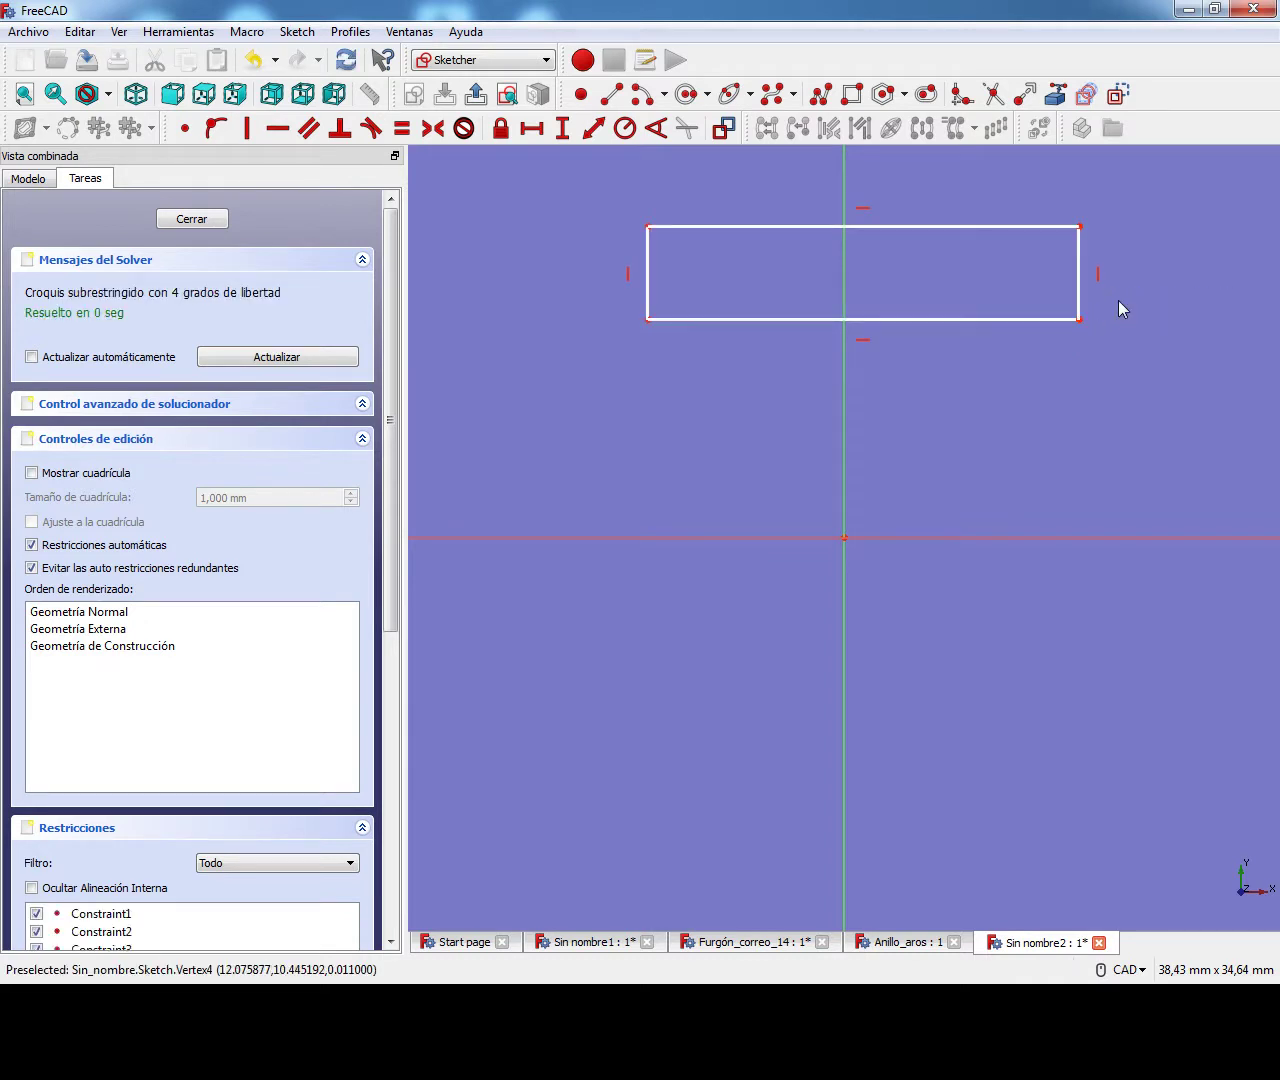
Fillet the rectangle's two lower corners.
{"action": "left_click", "coordinate": [960, 94]}
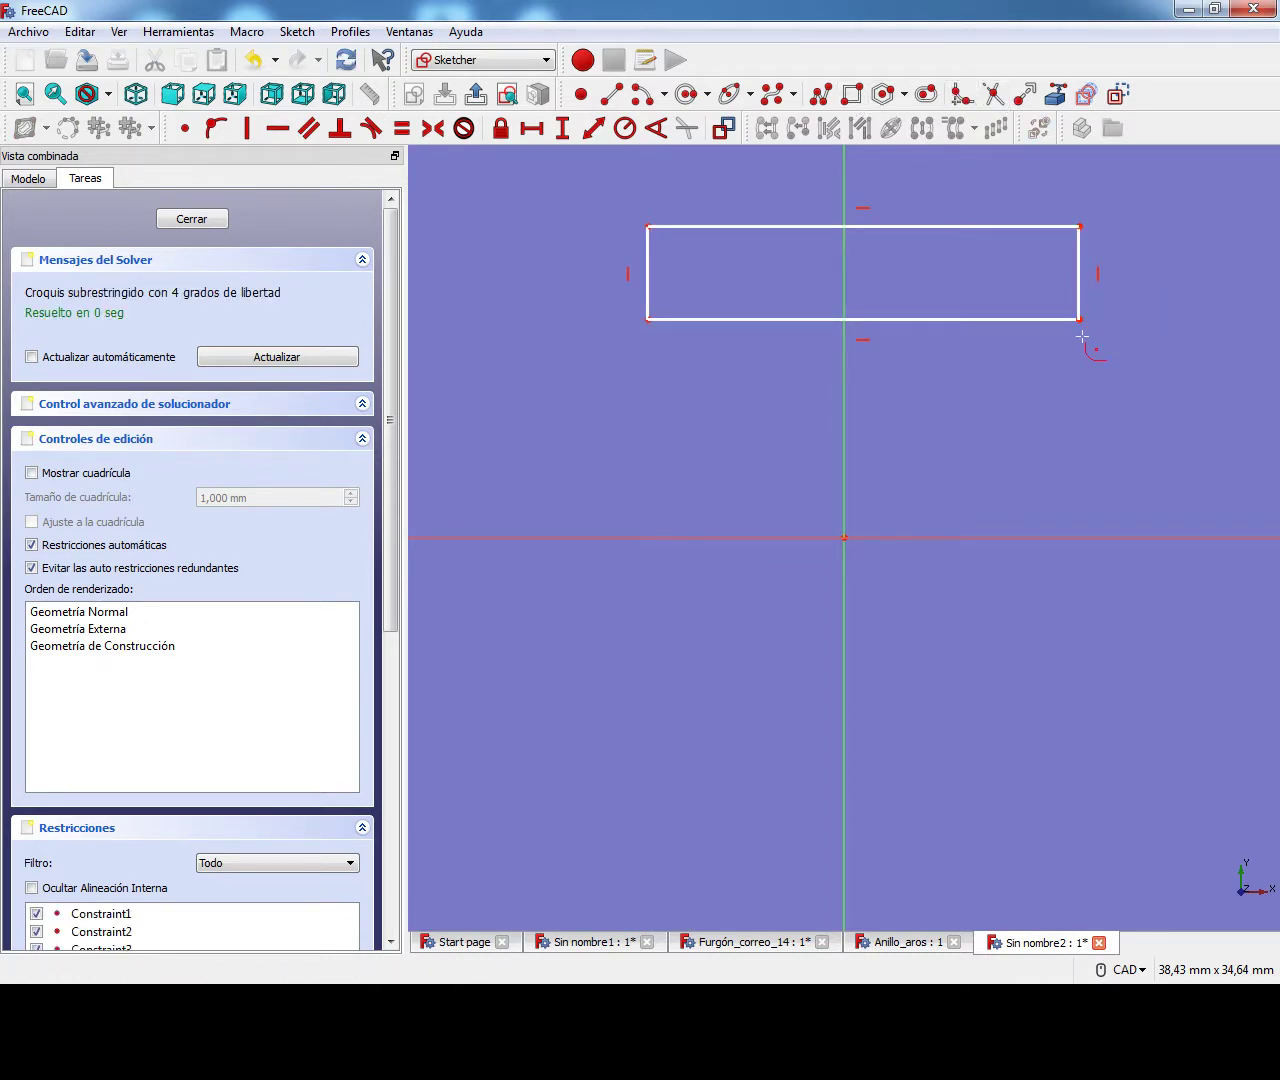
{"action": "left_click", "coordinate": [649, 320]}
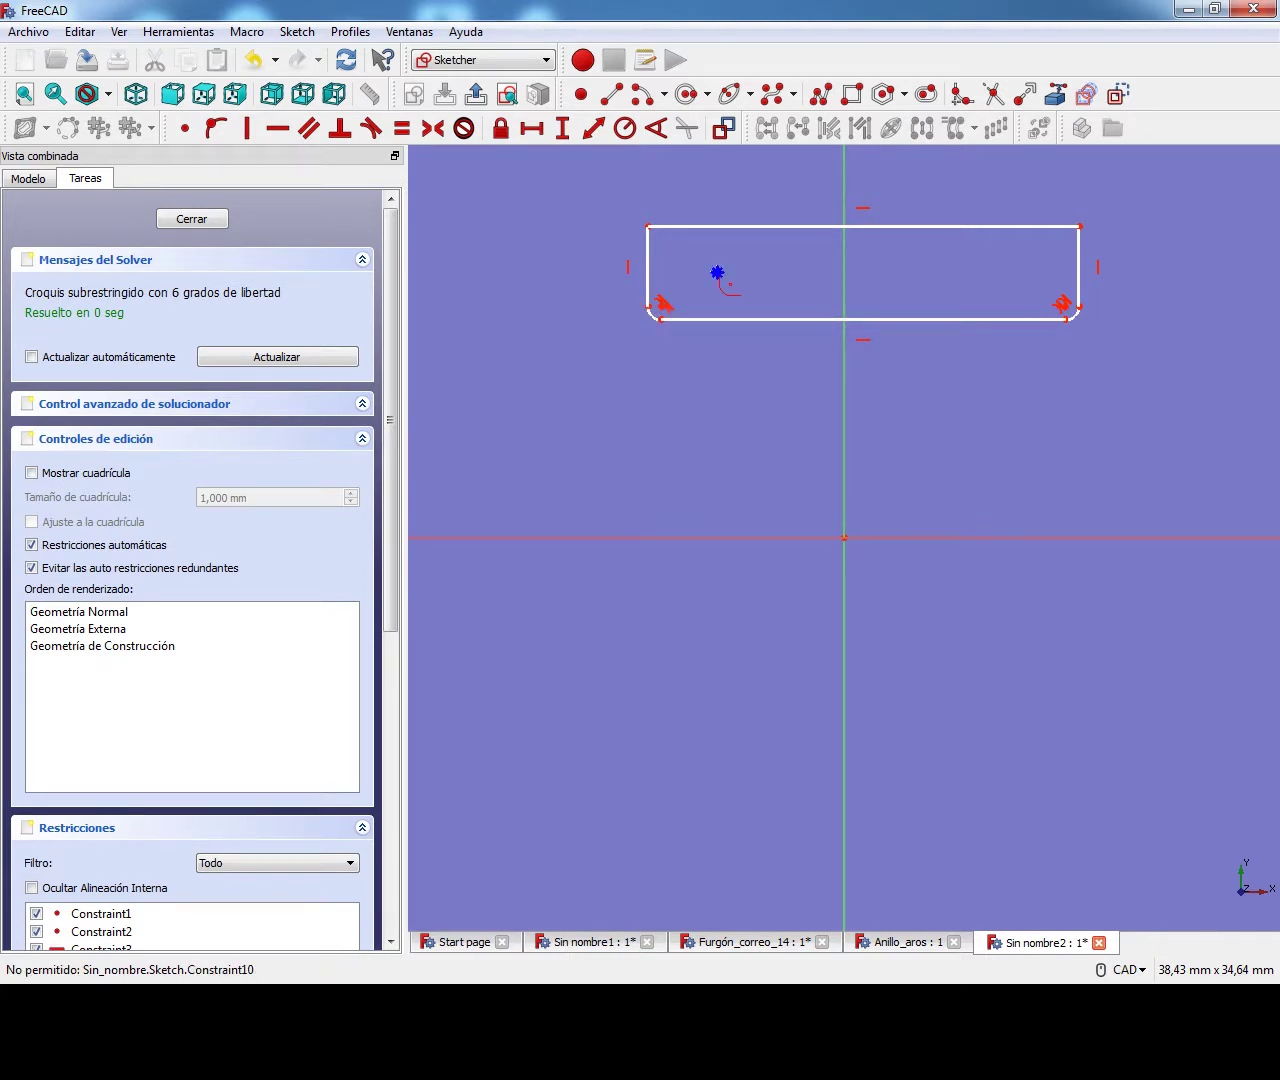
{"action": "right_click", "coordinate": [717, 272]}
Make the two corner fillets equal with a 0.75 mm radius and move the radius label away from the profile.
{"action": "left_click", "coordinate": [652, 315]}
{"action": "left_click", "coordinate": [1078, 318]}
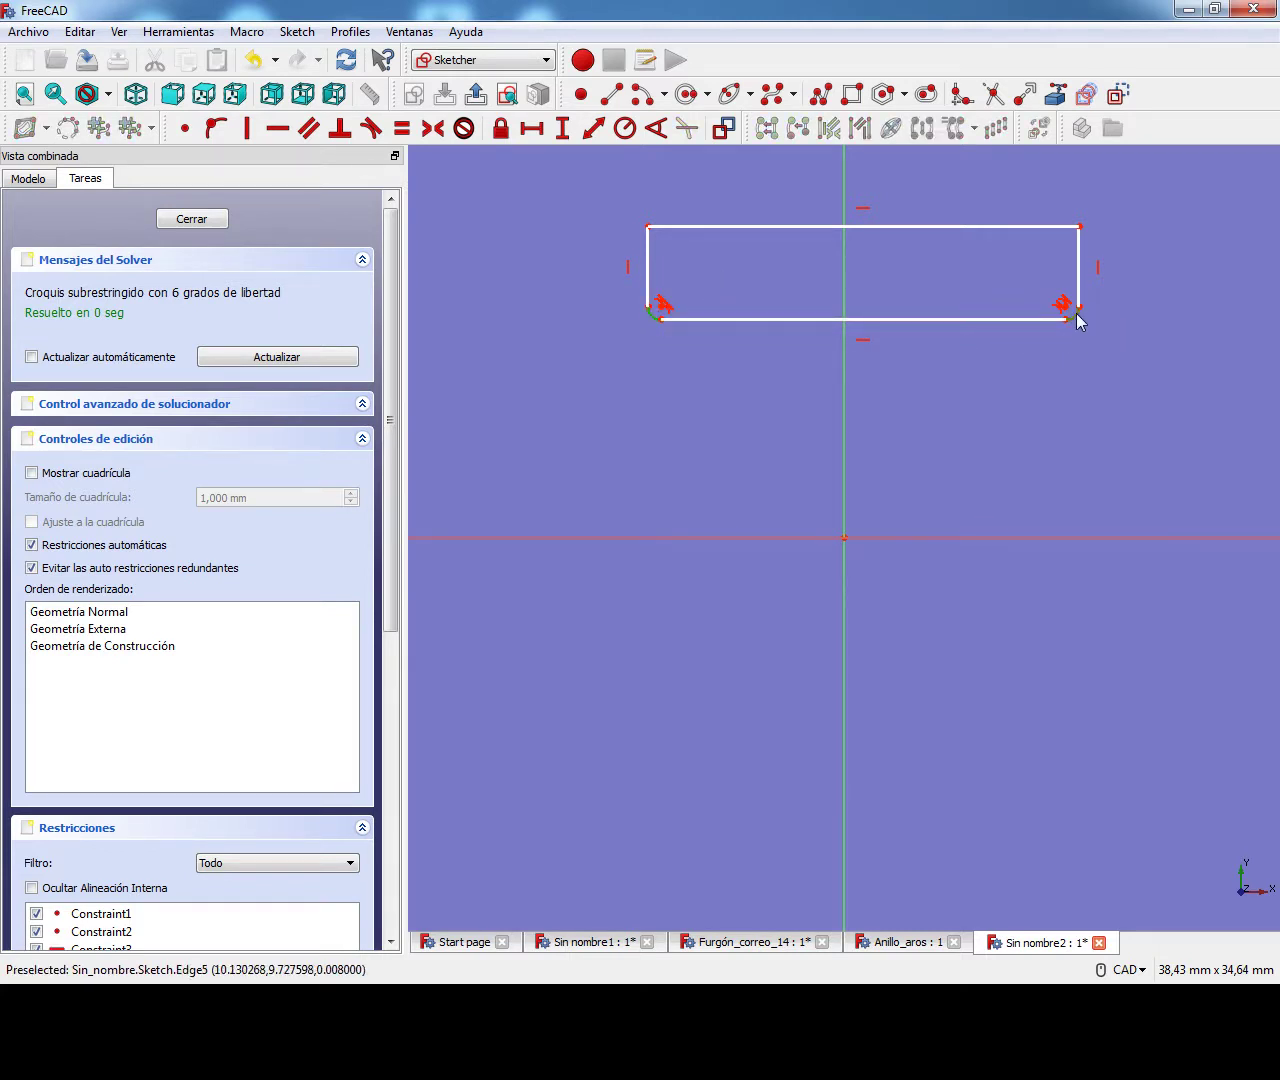
{"action": "left_click", "coordinate": [624, 129]}
{"action": "key", "text": "Return"}
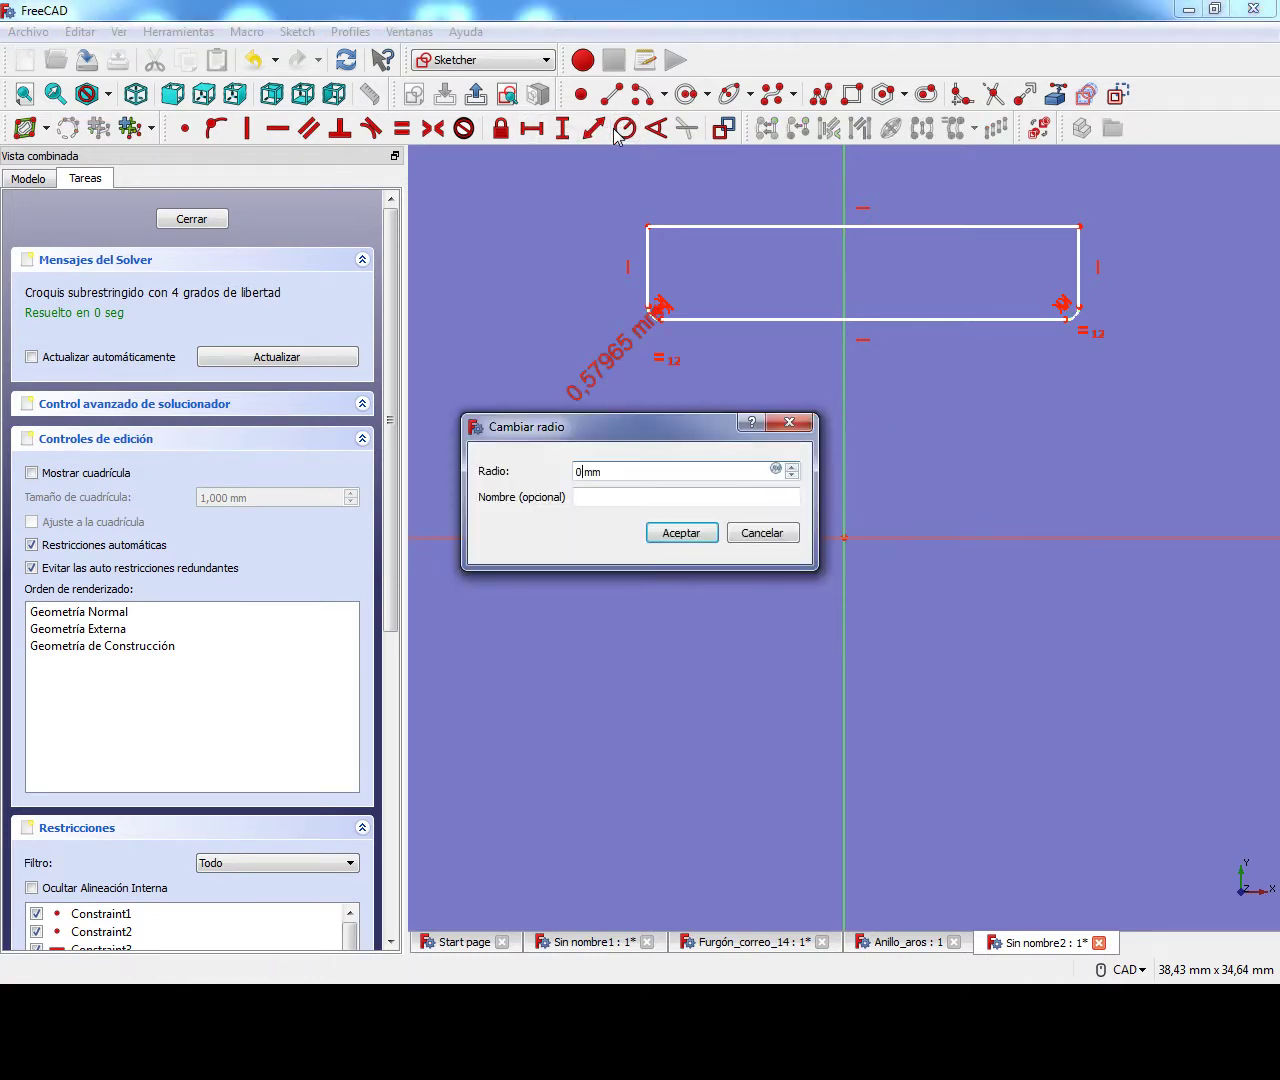
{"action": "key", "text": "Return"}
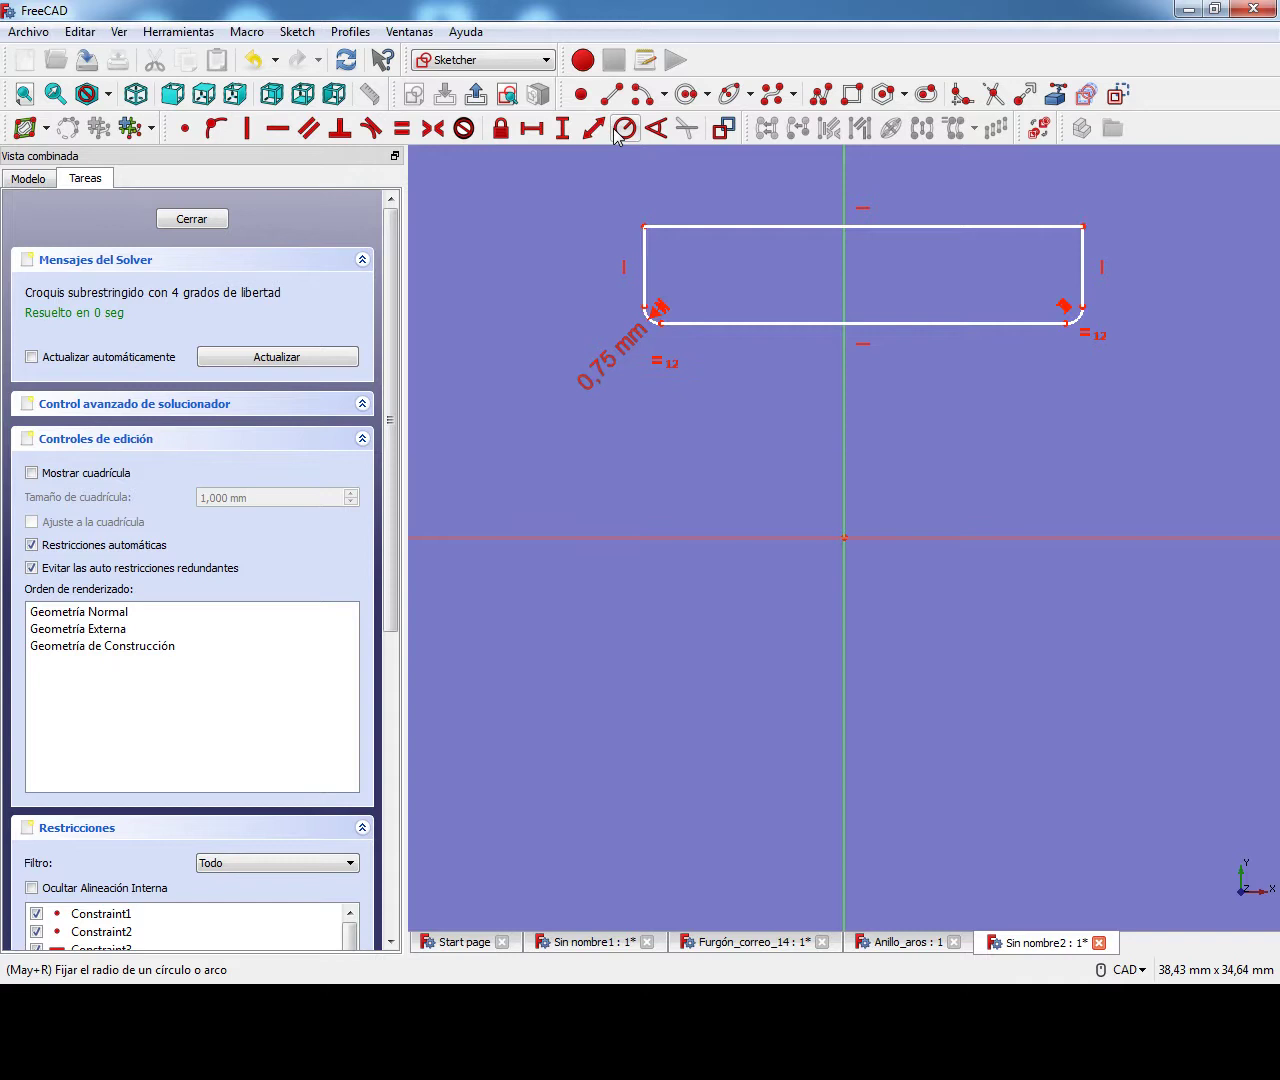
{"action": "left_click_drag", "start_coordinate": [600, 381], "coordinate": [495, 440]}
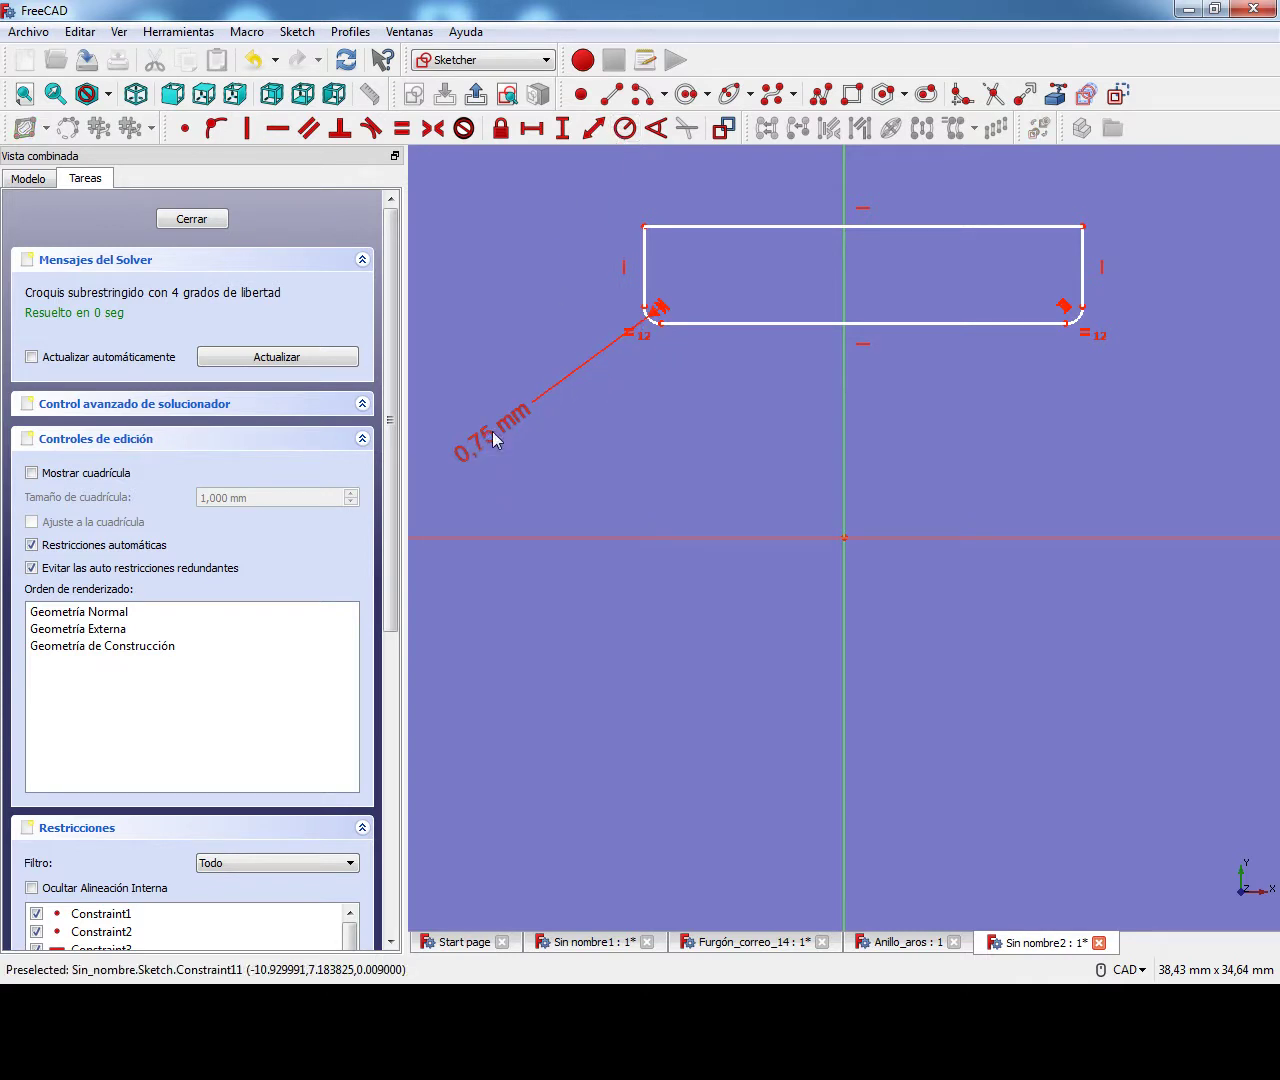
Replace the lower edge's horizontal constraint with symmetry of its endpoints about the vertical axis.
{"action": "left_click", "coordinate": [859, 346]}
{"action": "key", "text": "Delete"}
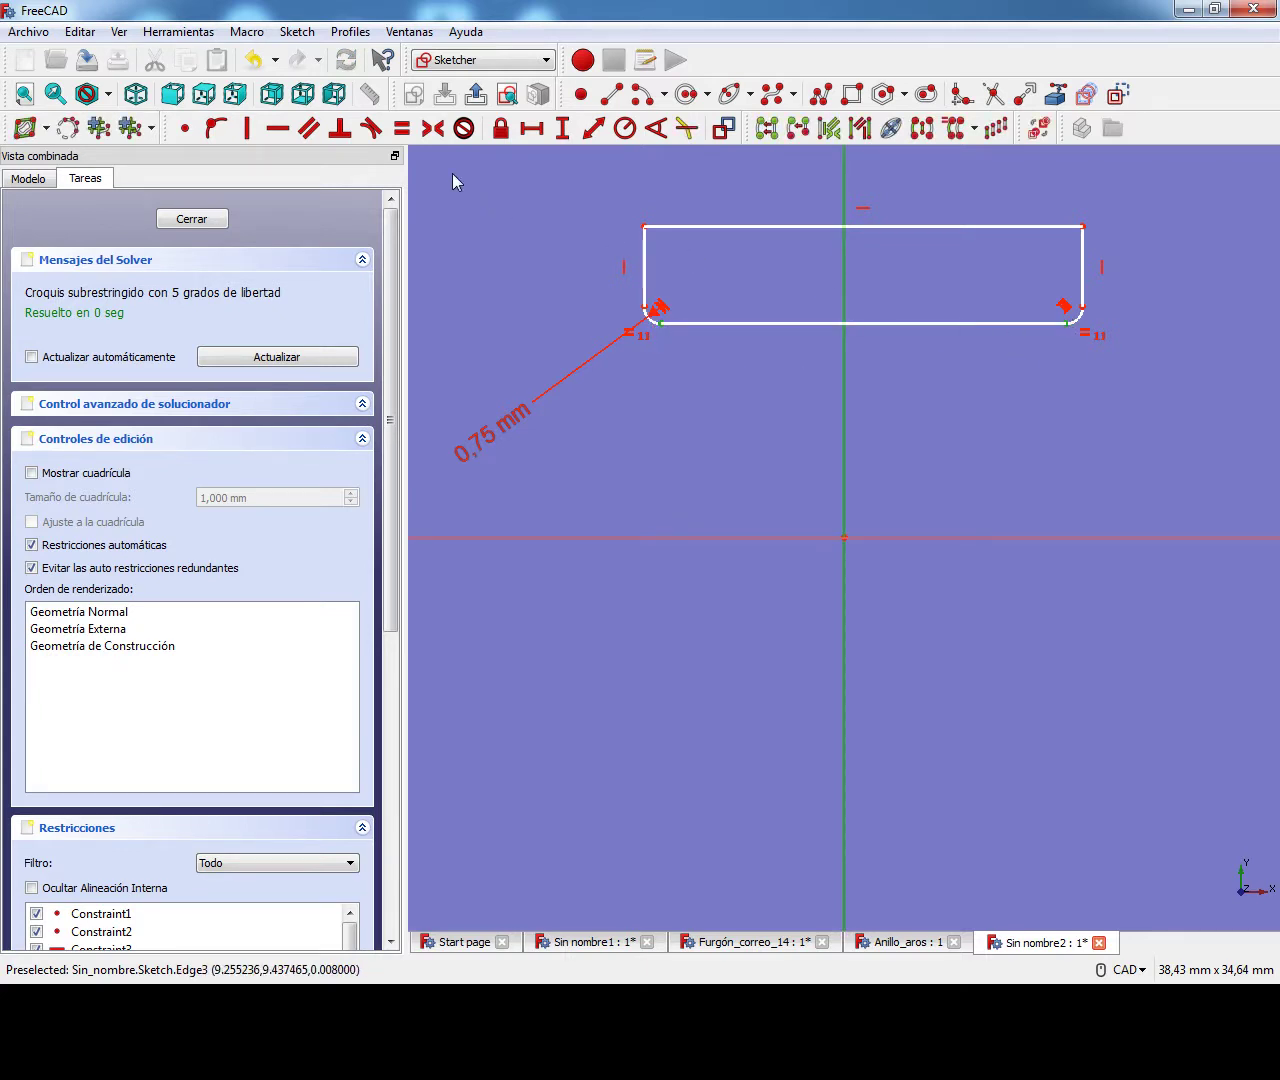
{"action": "left_click", "coordinate": [433, 130]}
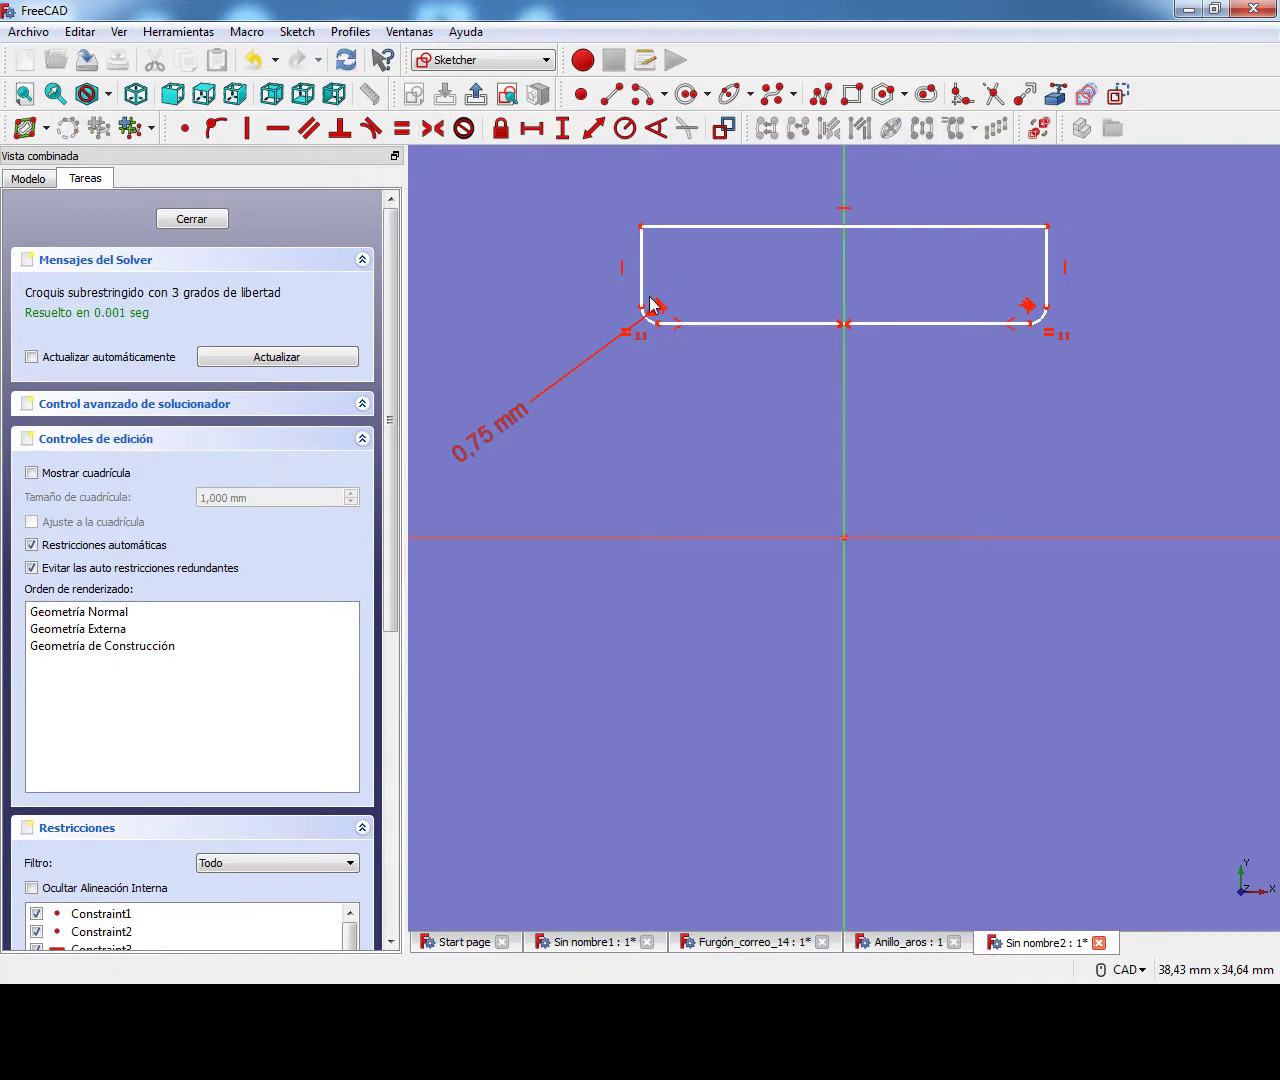
Set the horizontal distance between the profile's vertical sides to 16 mm and place the dimension below the profile.
{"action": "left_click", "coordinate": [642, 308]}
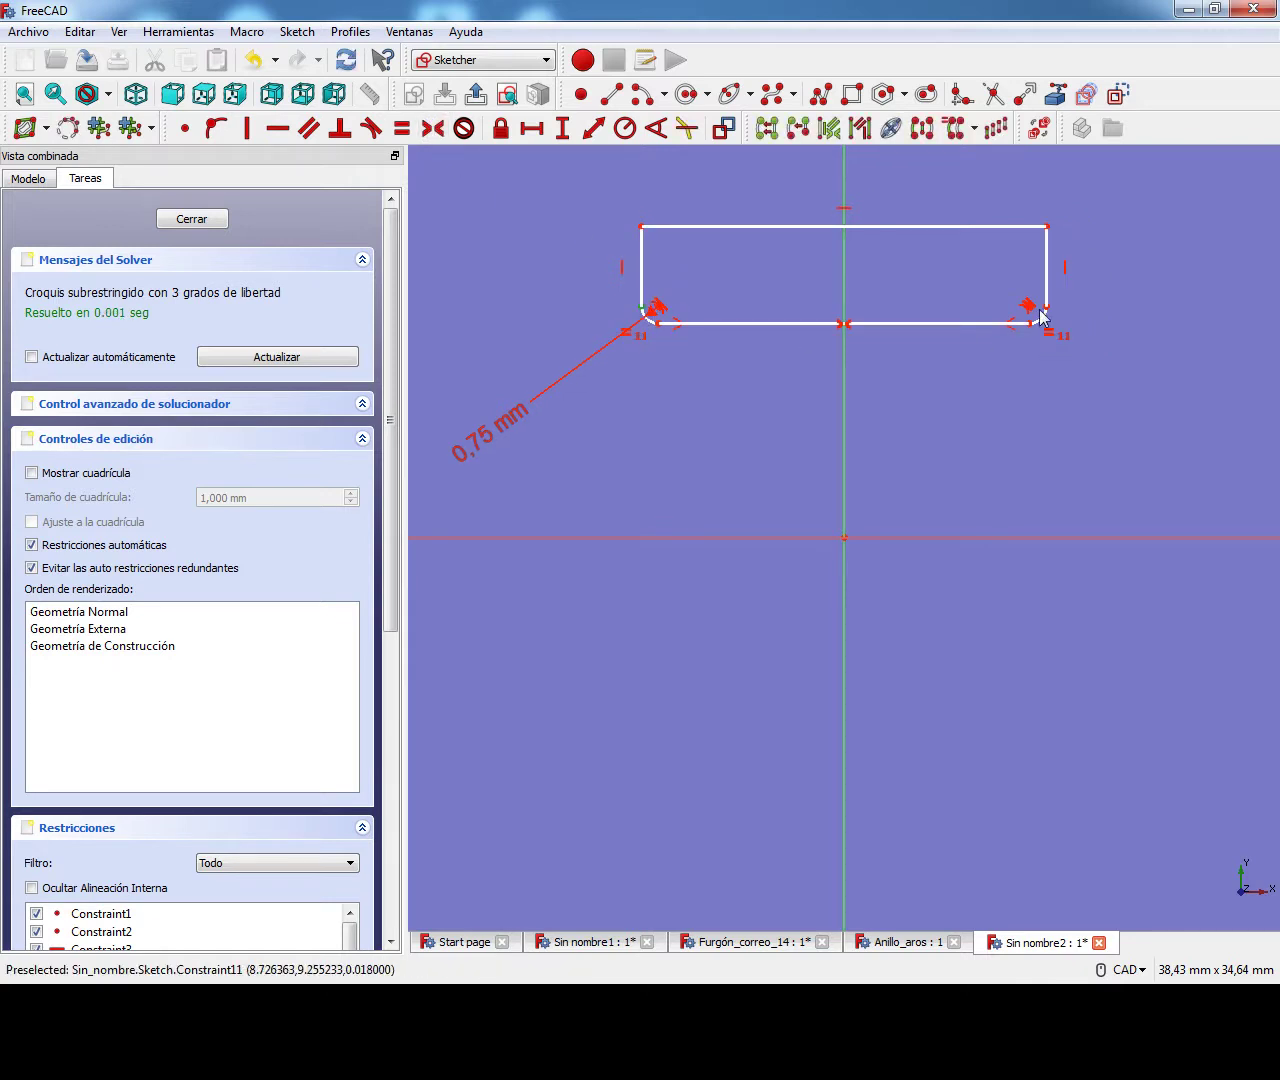
{"action": "left_click", "coordinate": [1046, 307]}
{"action": "left_click", "coordinate": [537, 136]}
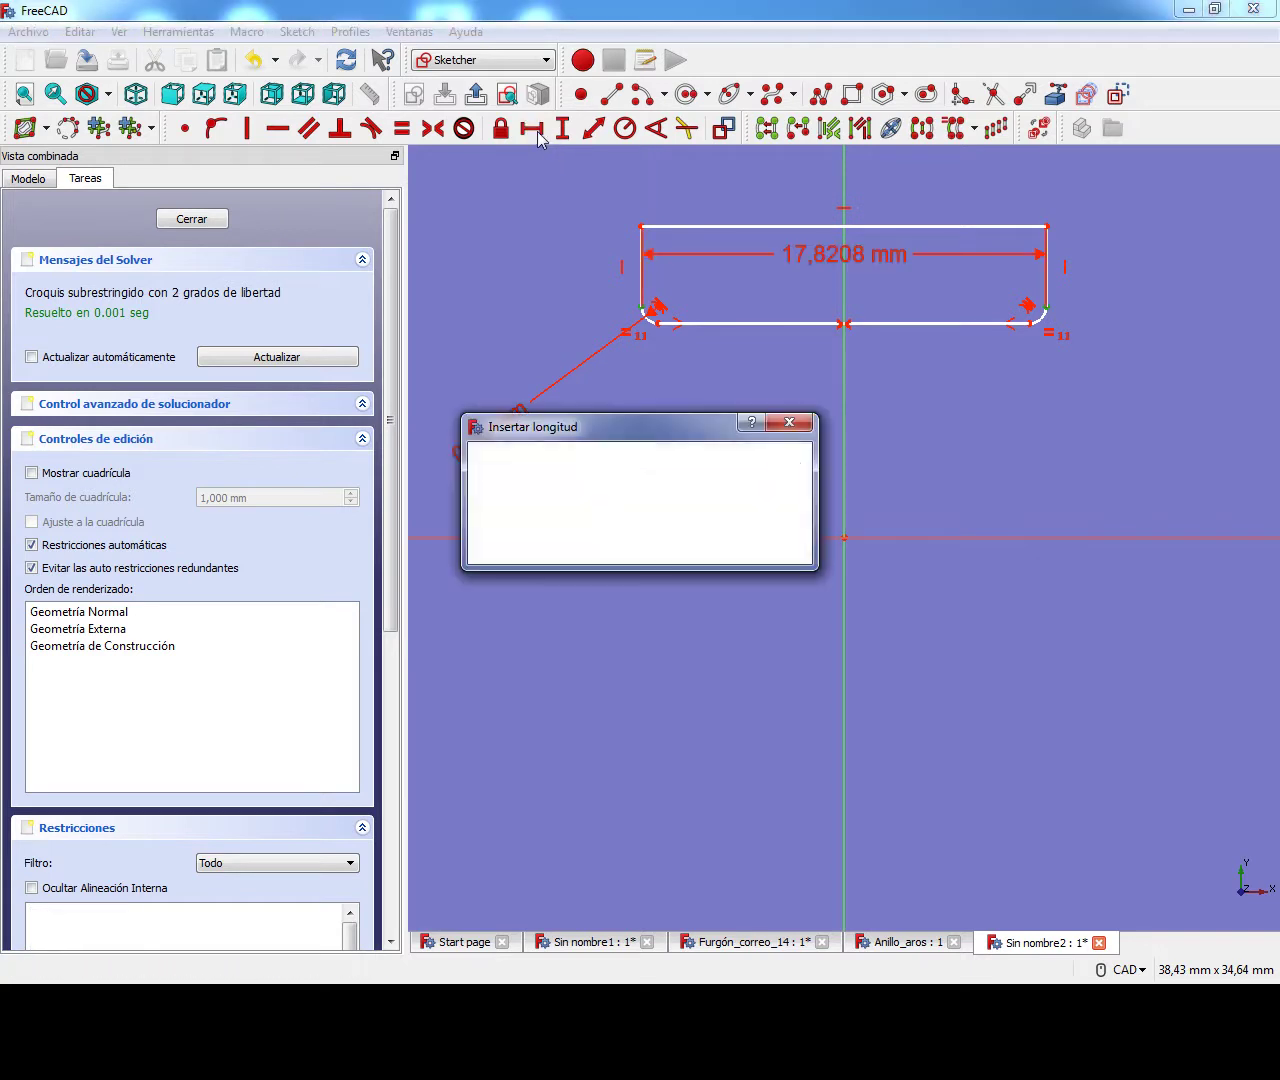
{"action": "type", "text": "16"}
{"action": "key", "text": "Return"}
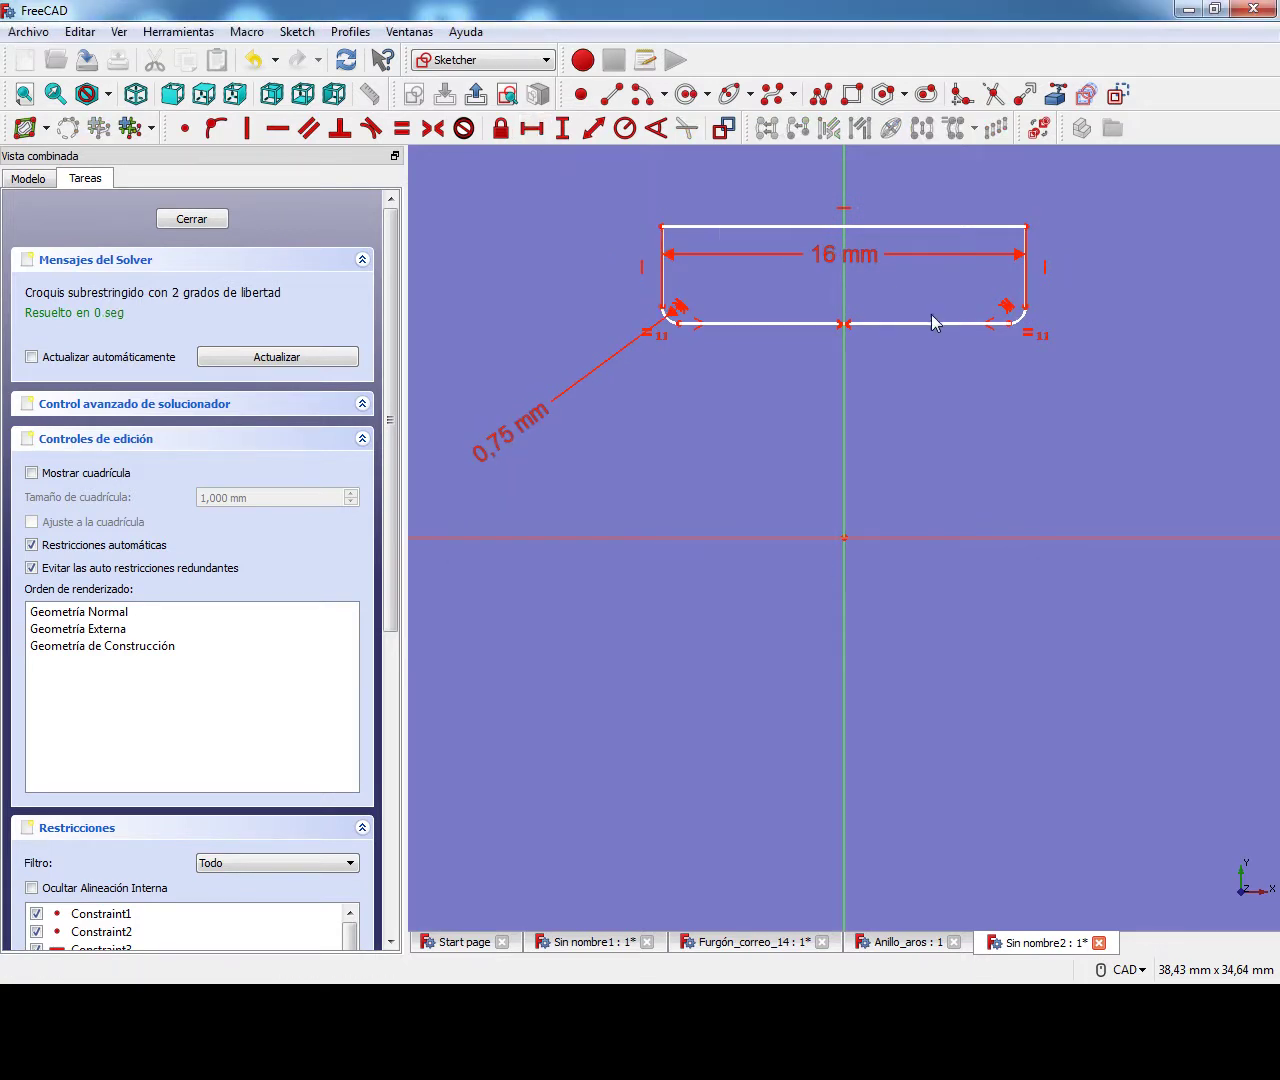
{"action": "left_click_drag", "start_coordinate": [882, 272], "coordinate": [871, 437]}
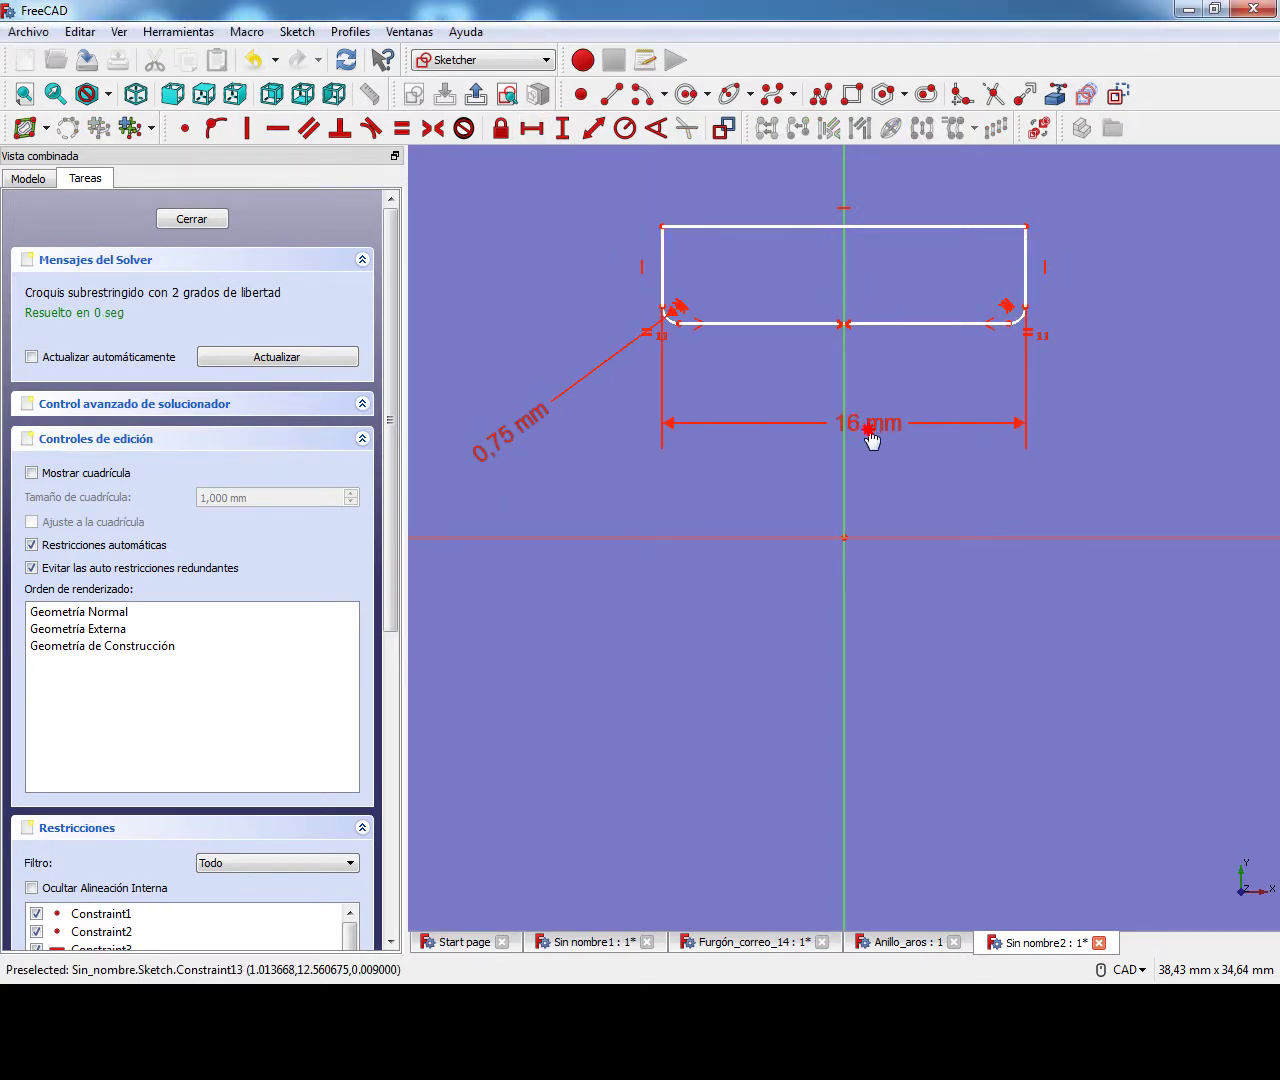
Set the vertical distance from the origin to the profile's lower edge to 10 mm.
{"action": "left_click", "coordinate": [1014, 330]}
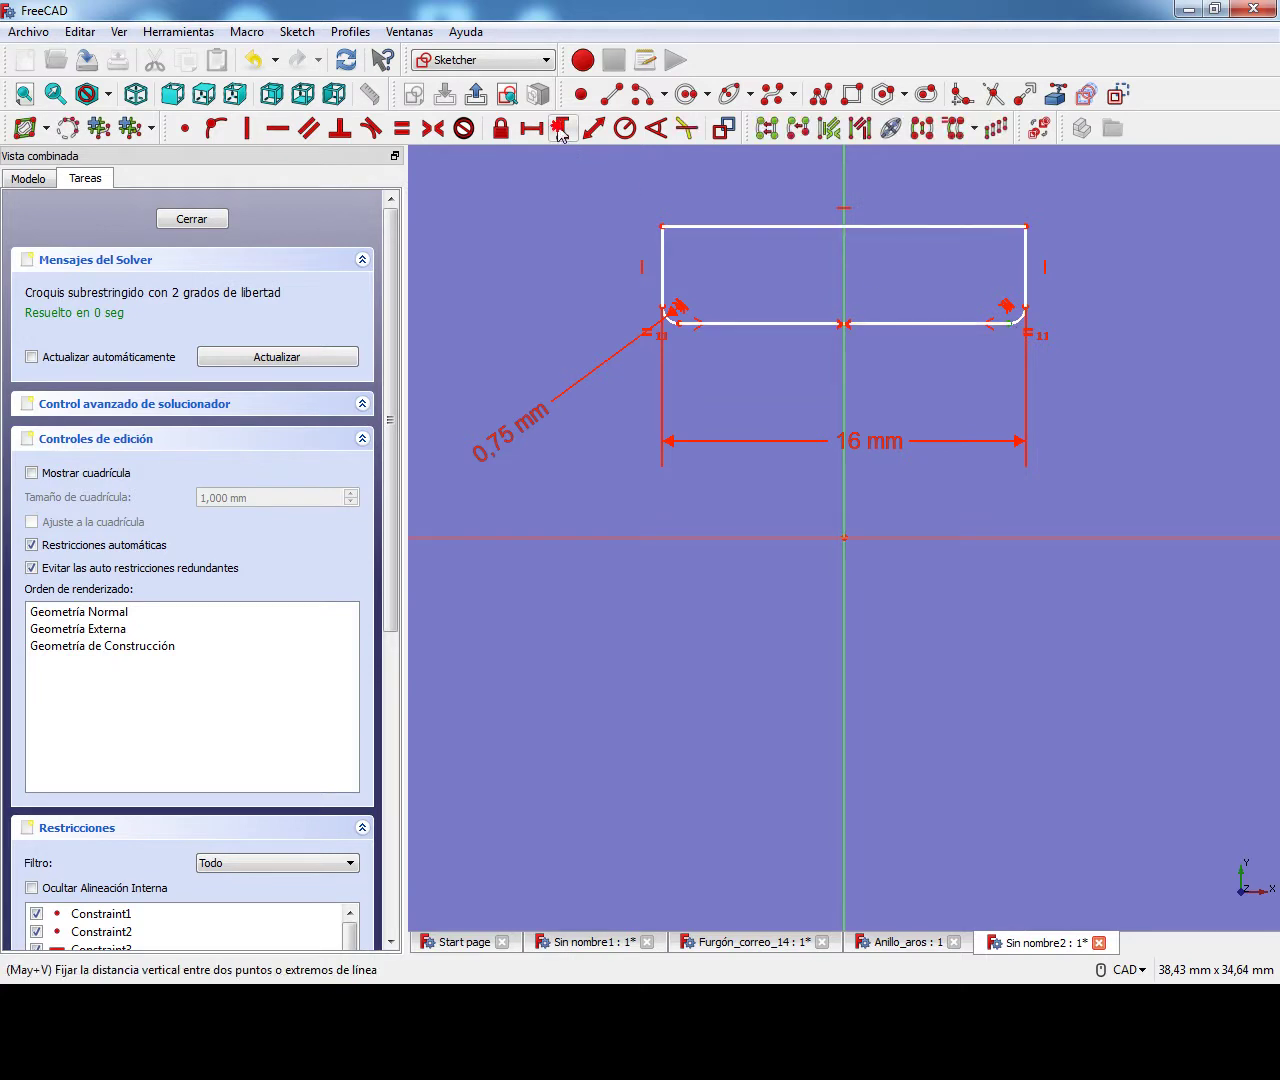
{"action": "left_click", "coordinate": [562, 128]}
{"action": "key", "text": "Return"}
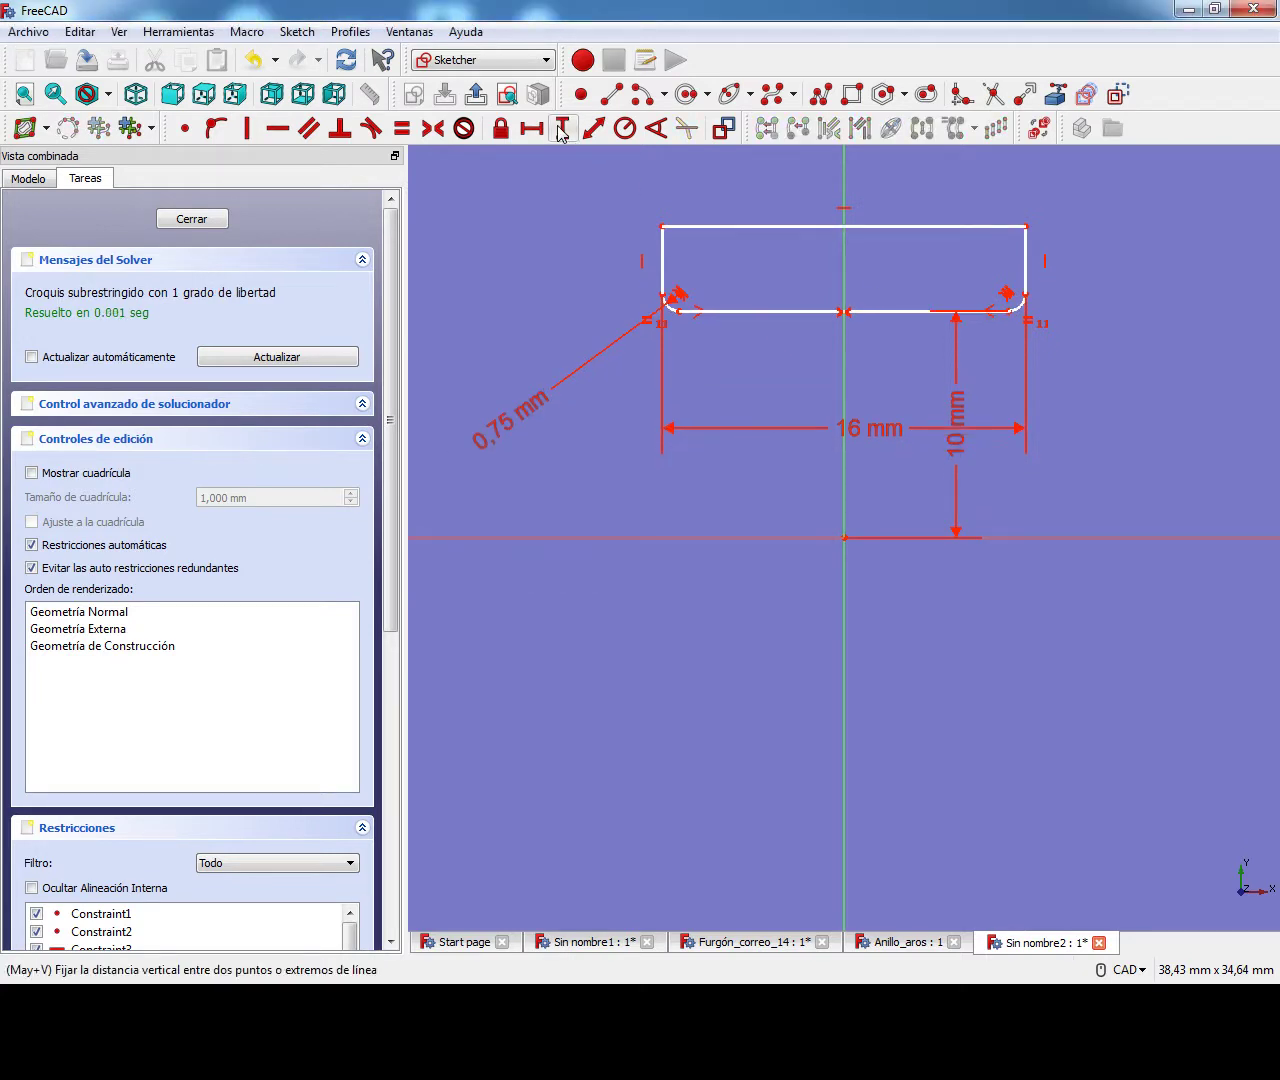
Delete the rectangle's upper edge.
{"action": "middle_click_drag", "start_coordinate": [837, 280], "coordinate": [803, 437]}
{"action": "left_click", "coordinate": [767, 387]}
{"action": "key", "text": "Delete"}
{"action": "scroll", "coordinate": [778, 383], "scroll_direction": "up", "scroll_amount": 2}
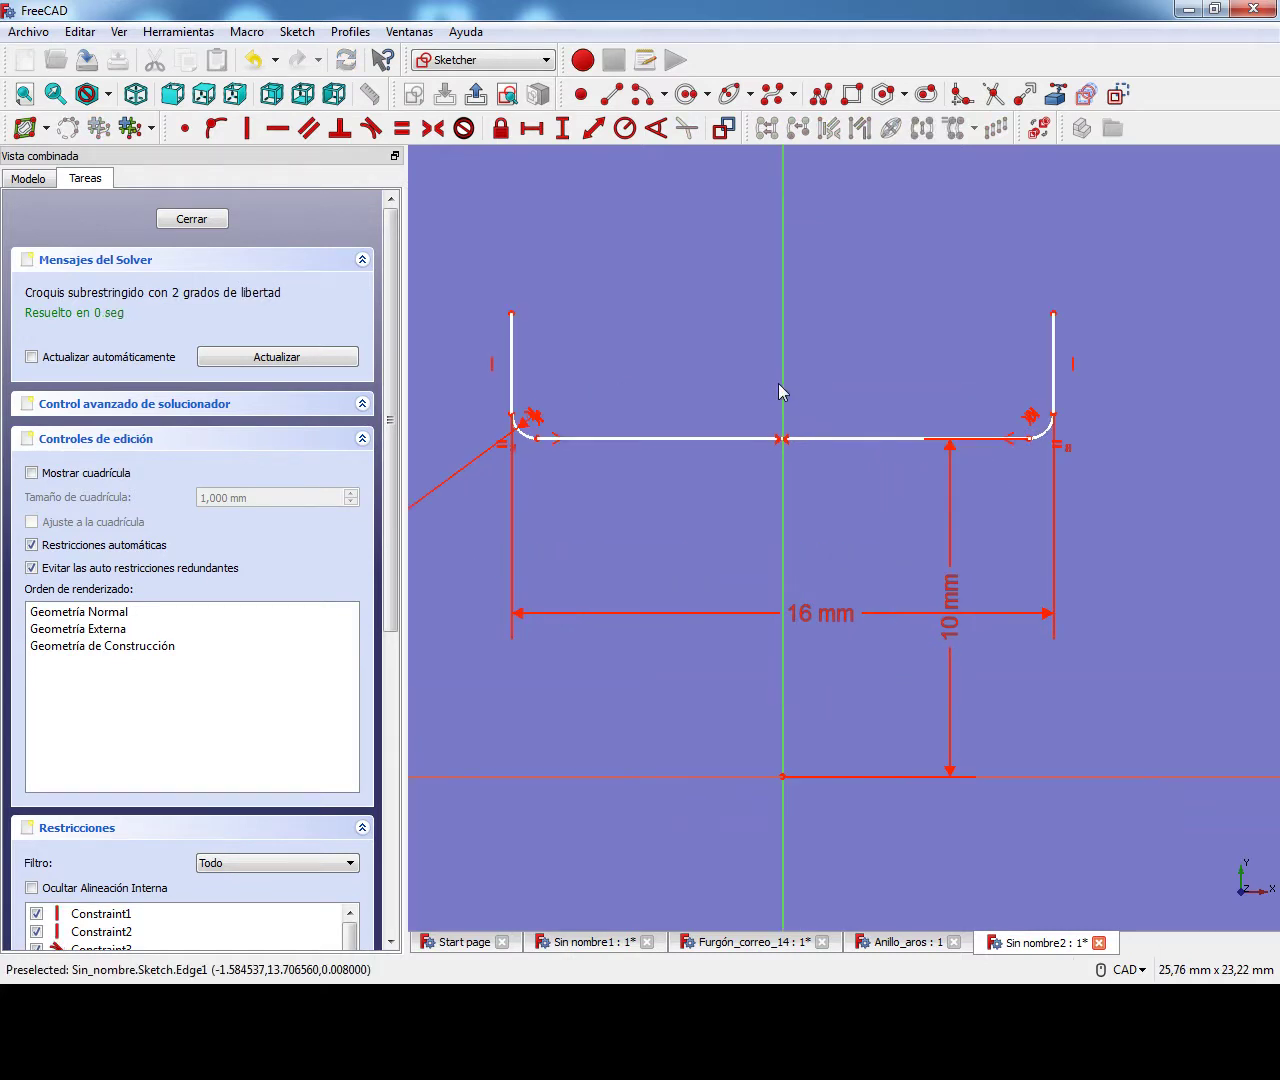
Shorten both vertical sides by lowering their free upper endpoints to just above the fillets.
{"action": "middle_click_drag", "start_coordinate": [778, 383], "coordinate": [794, 471]}
{"action": "left_click_drag", "start_coordinate": [516, 396], "coordinate": [518, 455]}
{"action": "left_click_drag", "start_coordinate": [1061, 395], "coordinate": [1060, 473]}
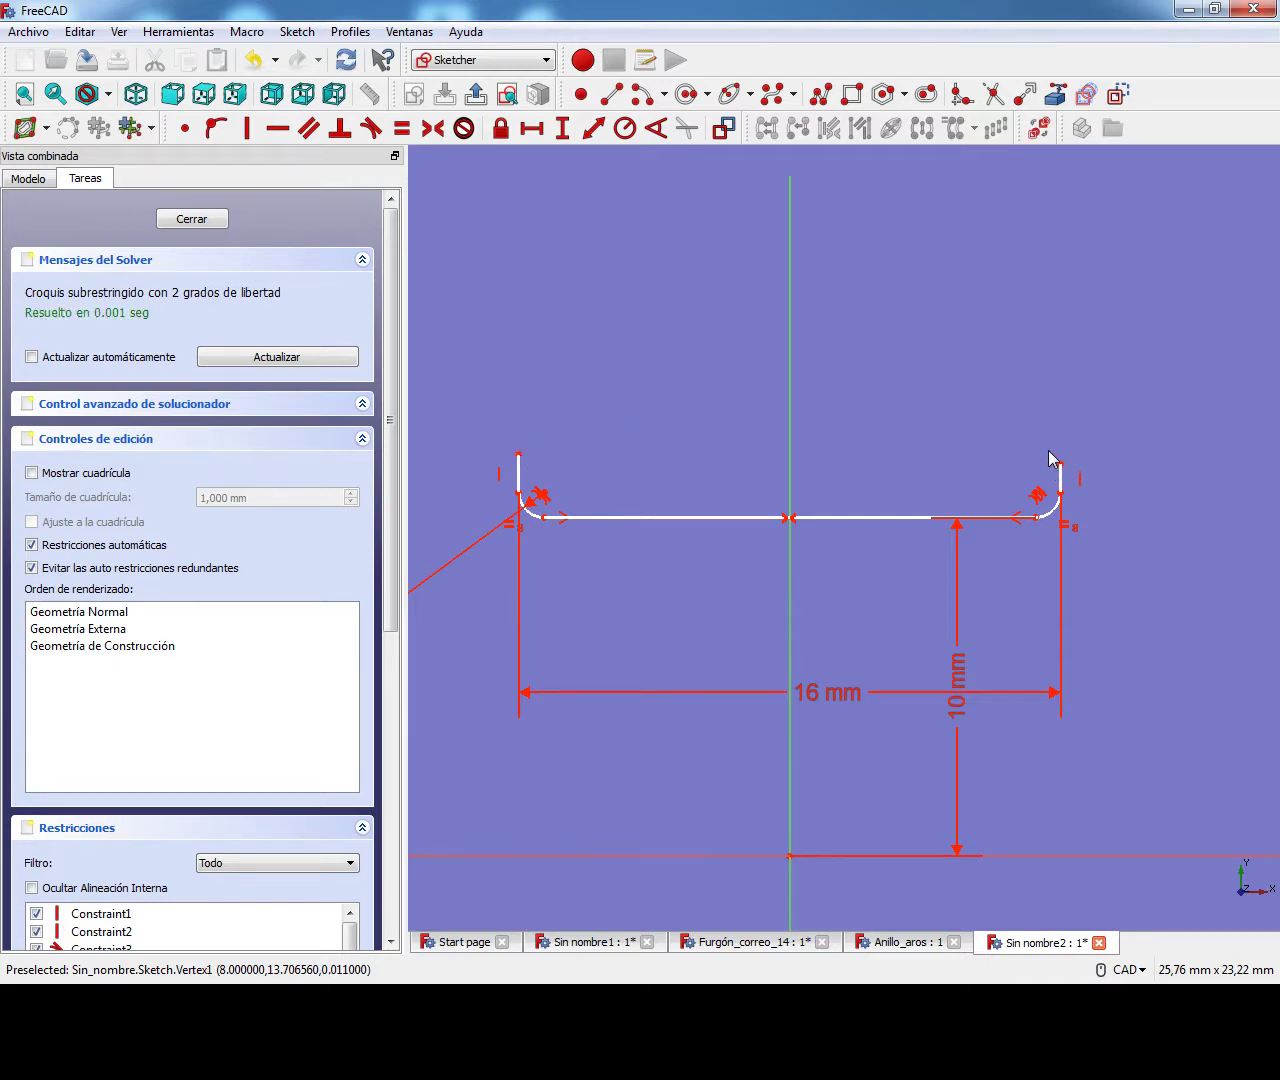
Draw a centre-point arc above the lower edge, starting on the vertical axis and curving toward the right side.
{"action": "scroll", "coordinate": [983, 377], "scroll_direction": "up", "scroll_amount": 3}
{"action": "middle_click_drag", "start_coordinate": [983, 377], "coordinate": [736, 466]}
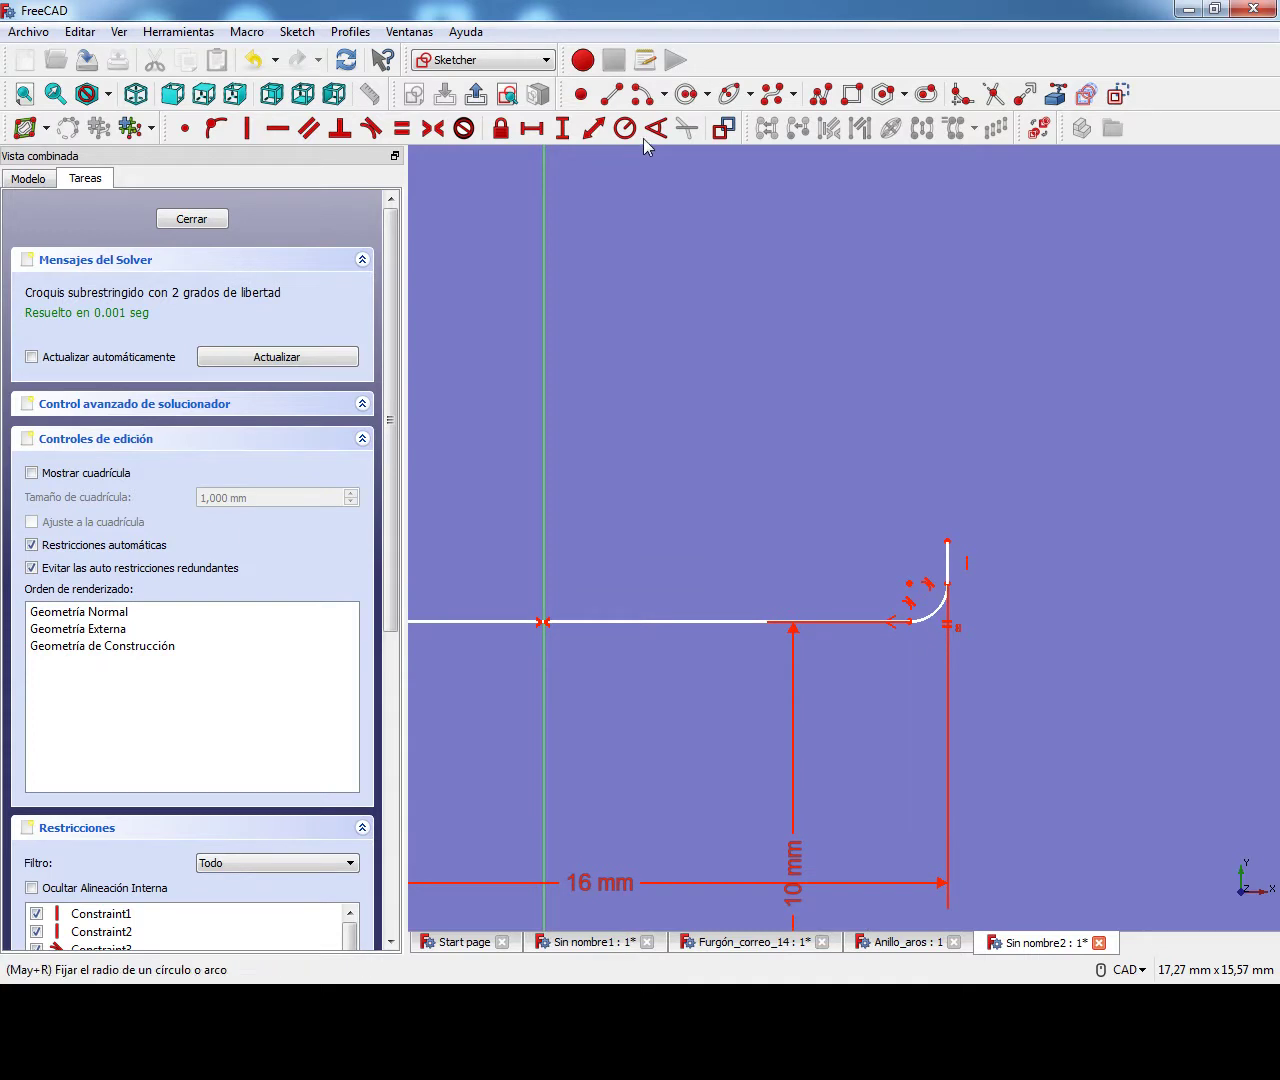
{"action": "left_click", "coordinate": [642, 94]}
{"action": "left_click", "coordinate": [609, 502]}
{"action": "left_click", "coordinate": [545, 389]}
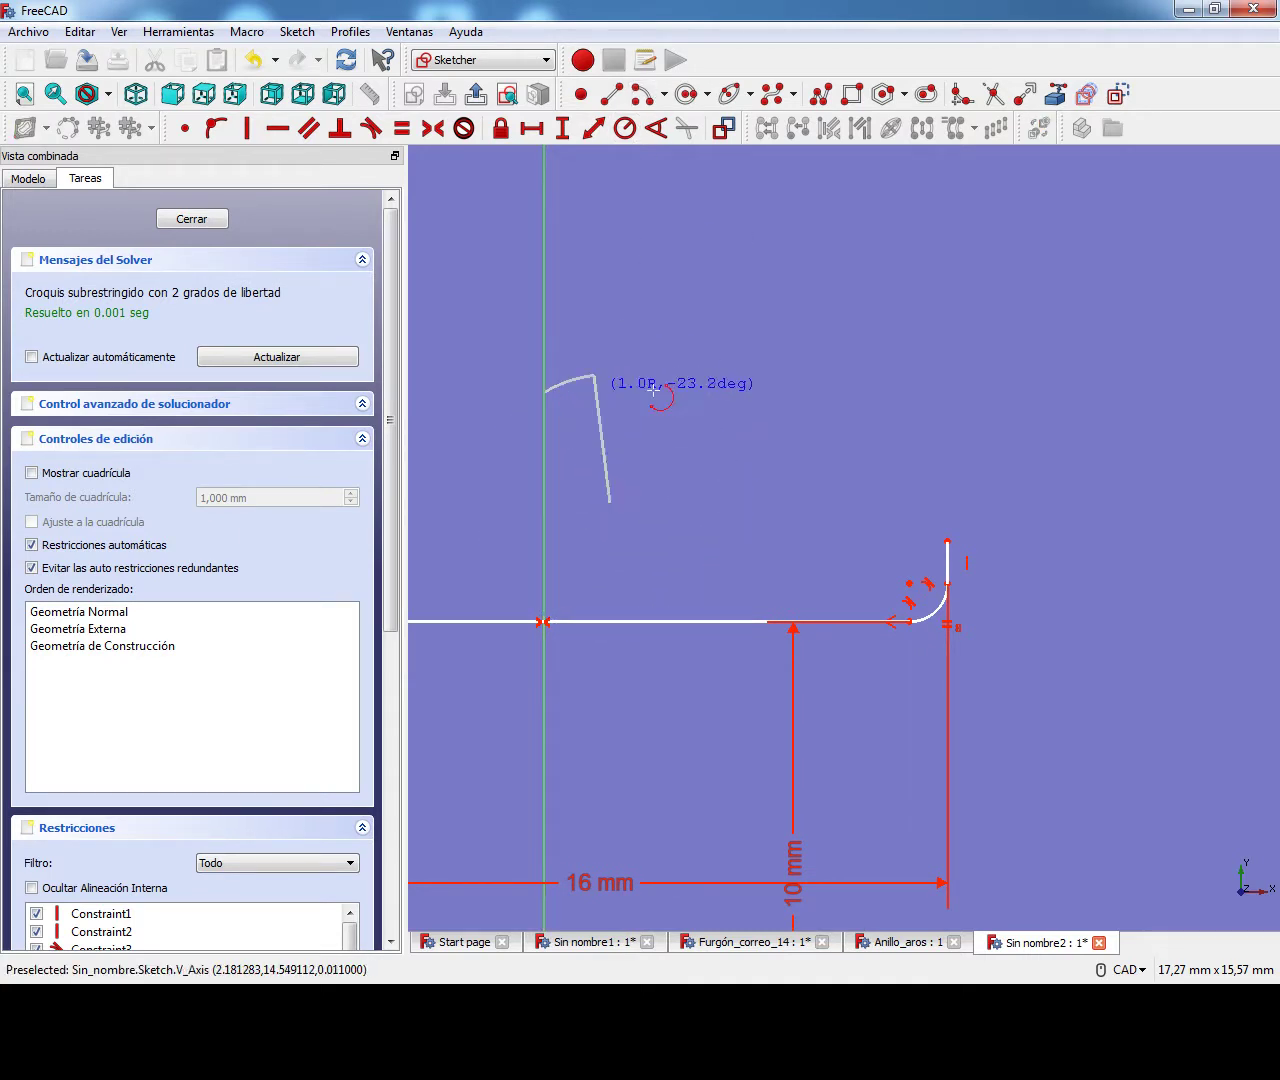
{"action": "left_click", "coordinate": [720, 422]}
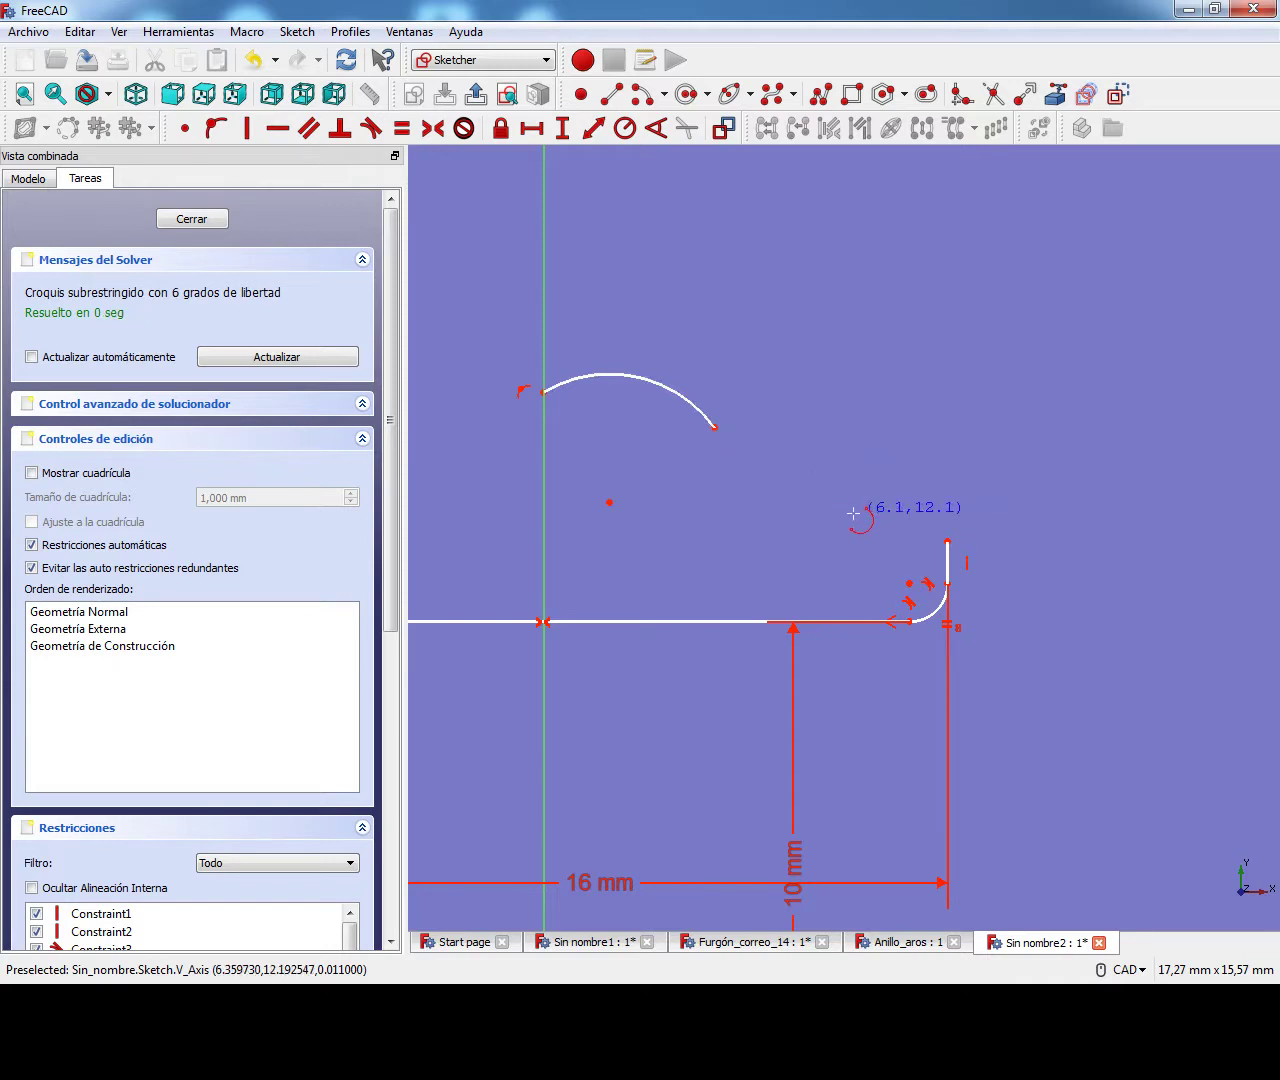
Draw a second arc joining the right side's upper end to the first arc's free end, and raise that side's upper endpoint slightly.
{"action": "left_click", "coordinate": [834, 540]}
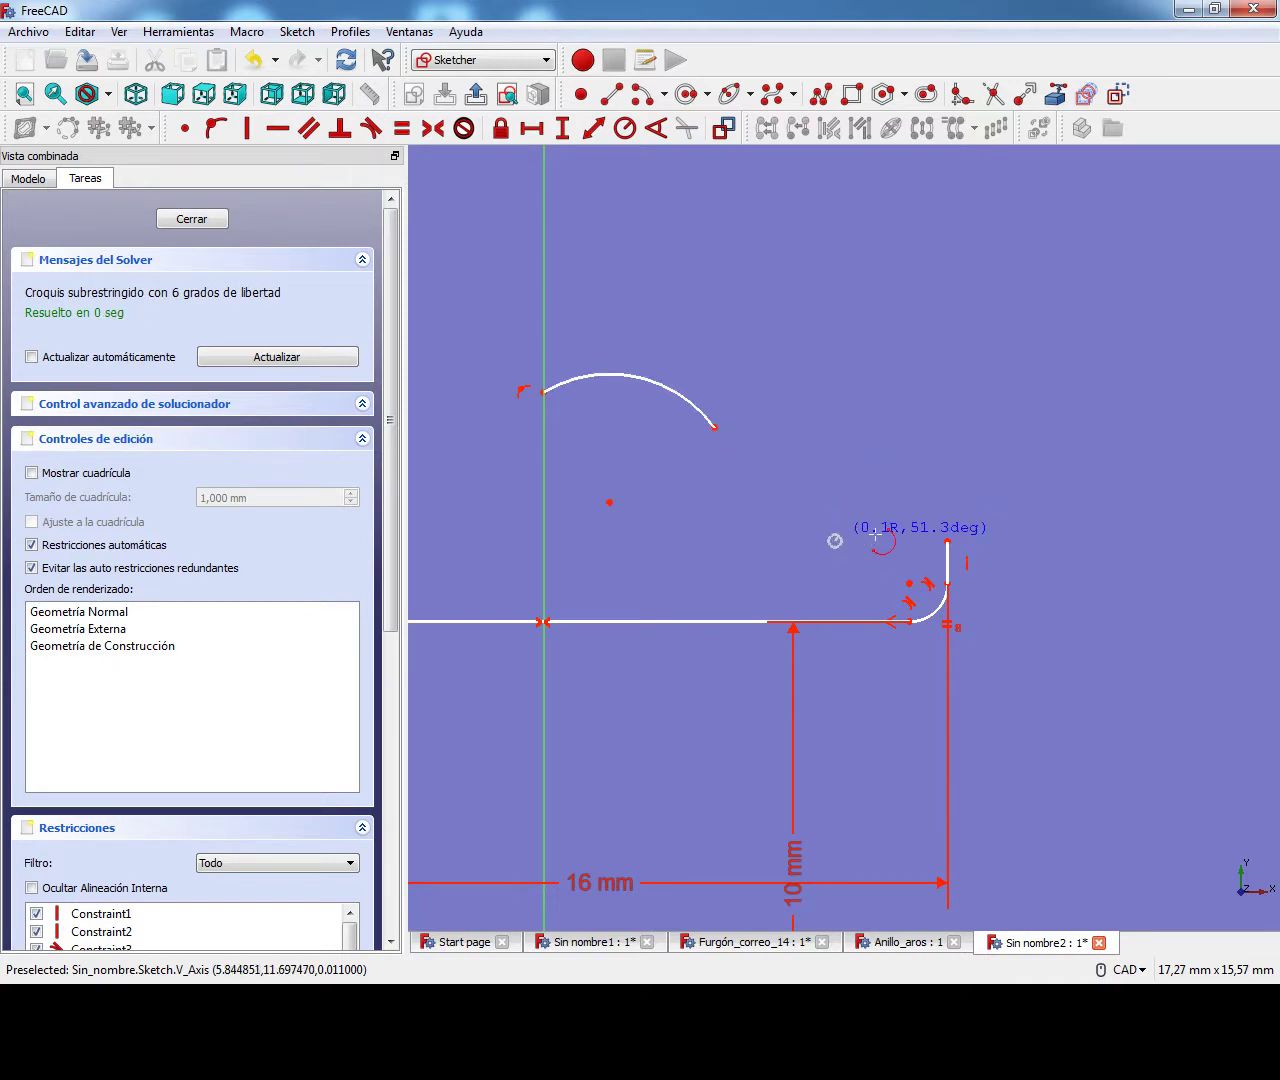
{"action": "left_click", "coordinate": [948, 541]}
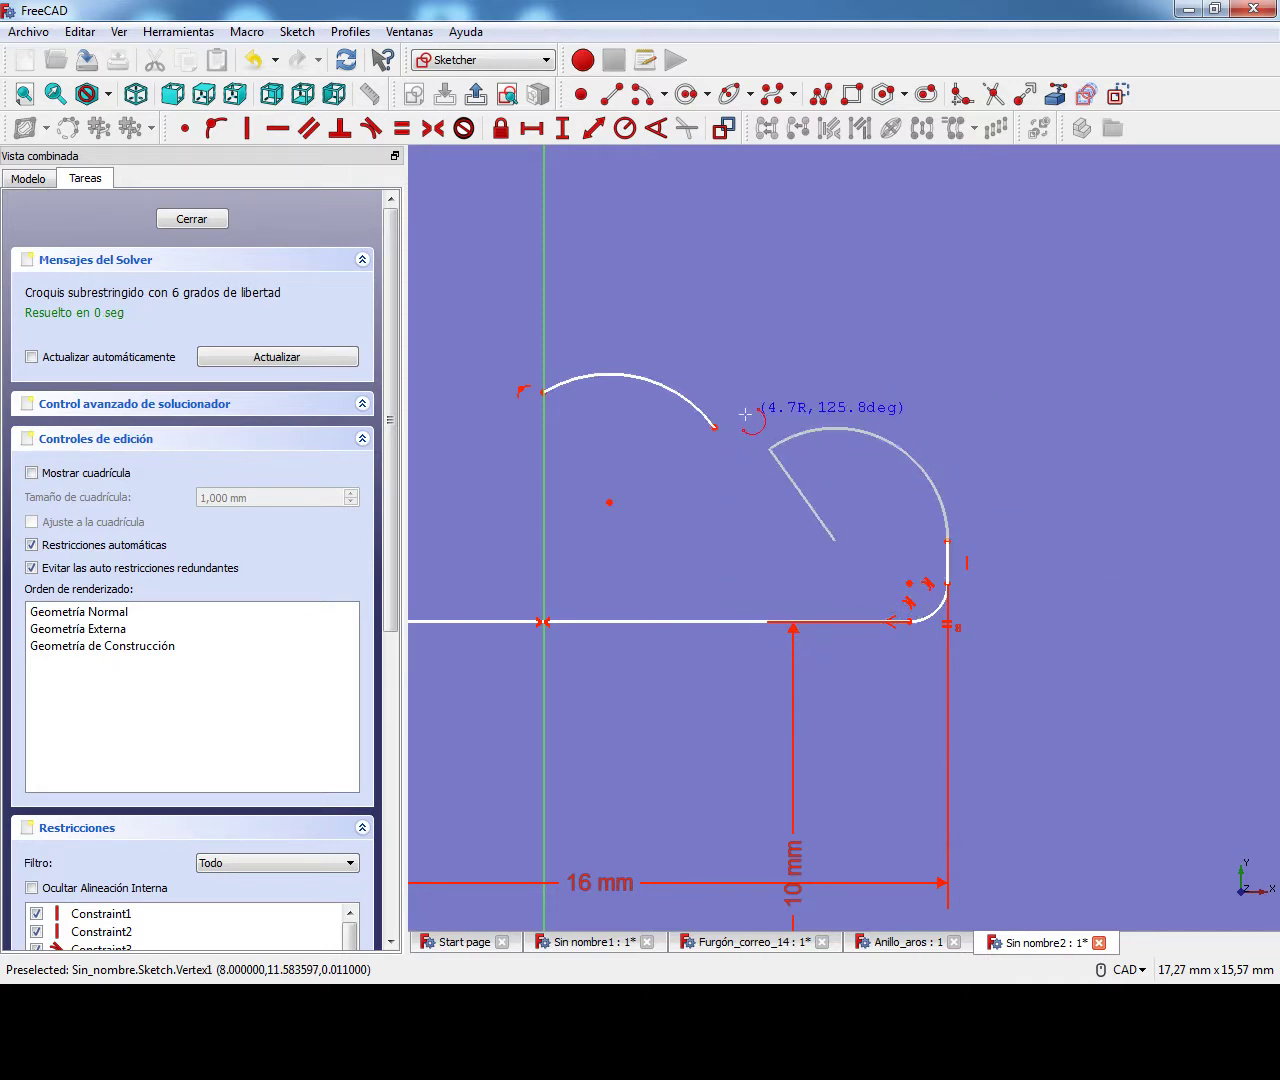
{"action": "left_click", "coordinate": [717, 427]}
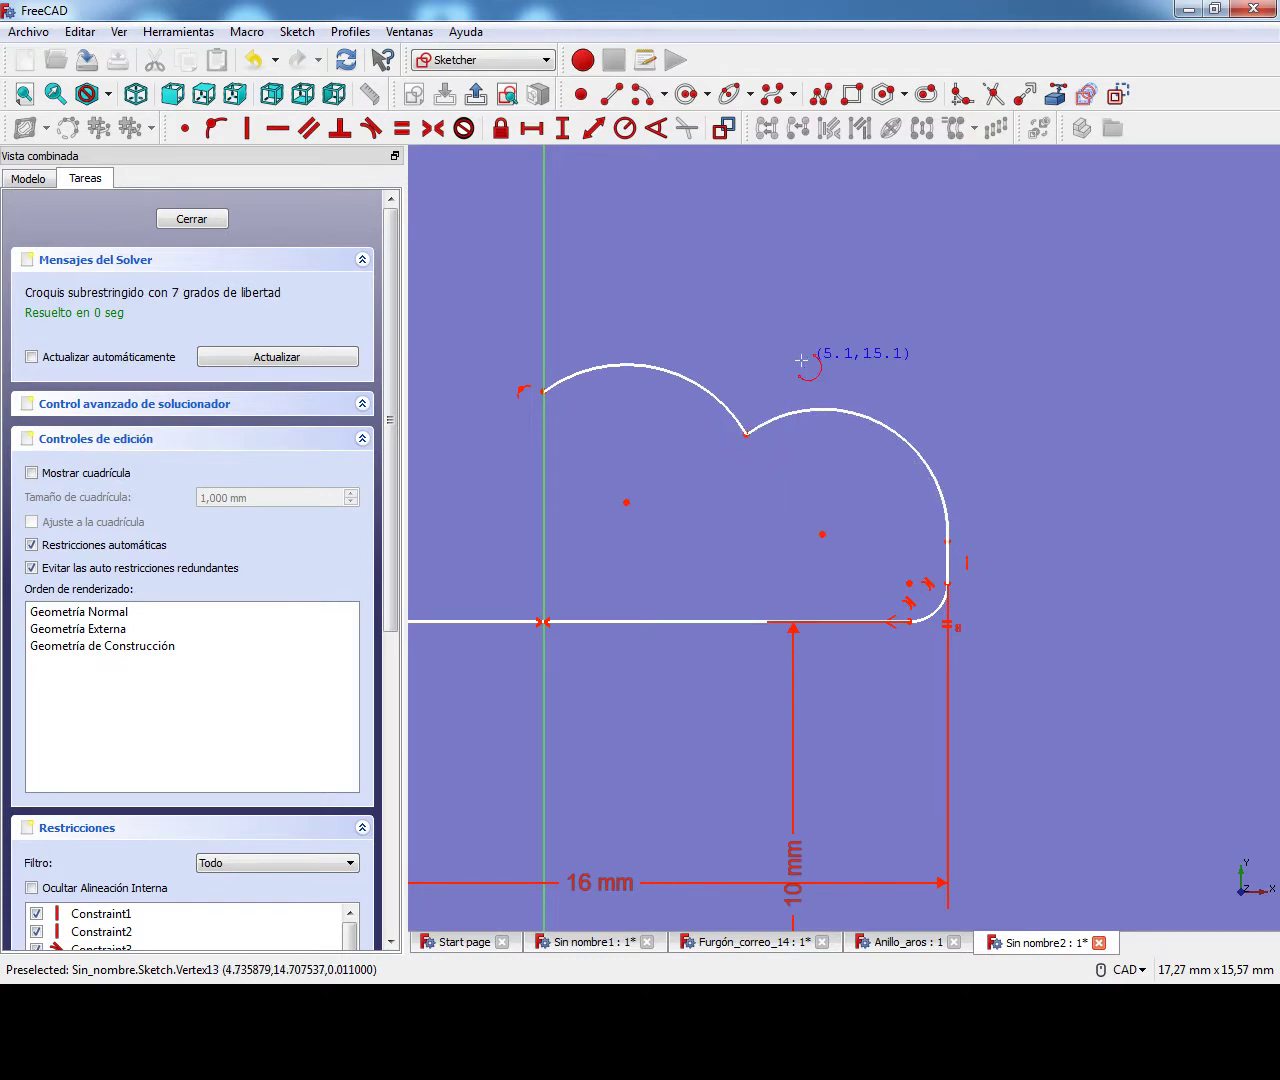
{"action": "left_click_drag", "start_coordinate": [948, 541], "coordinate": [948, 505]}
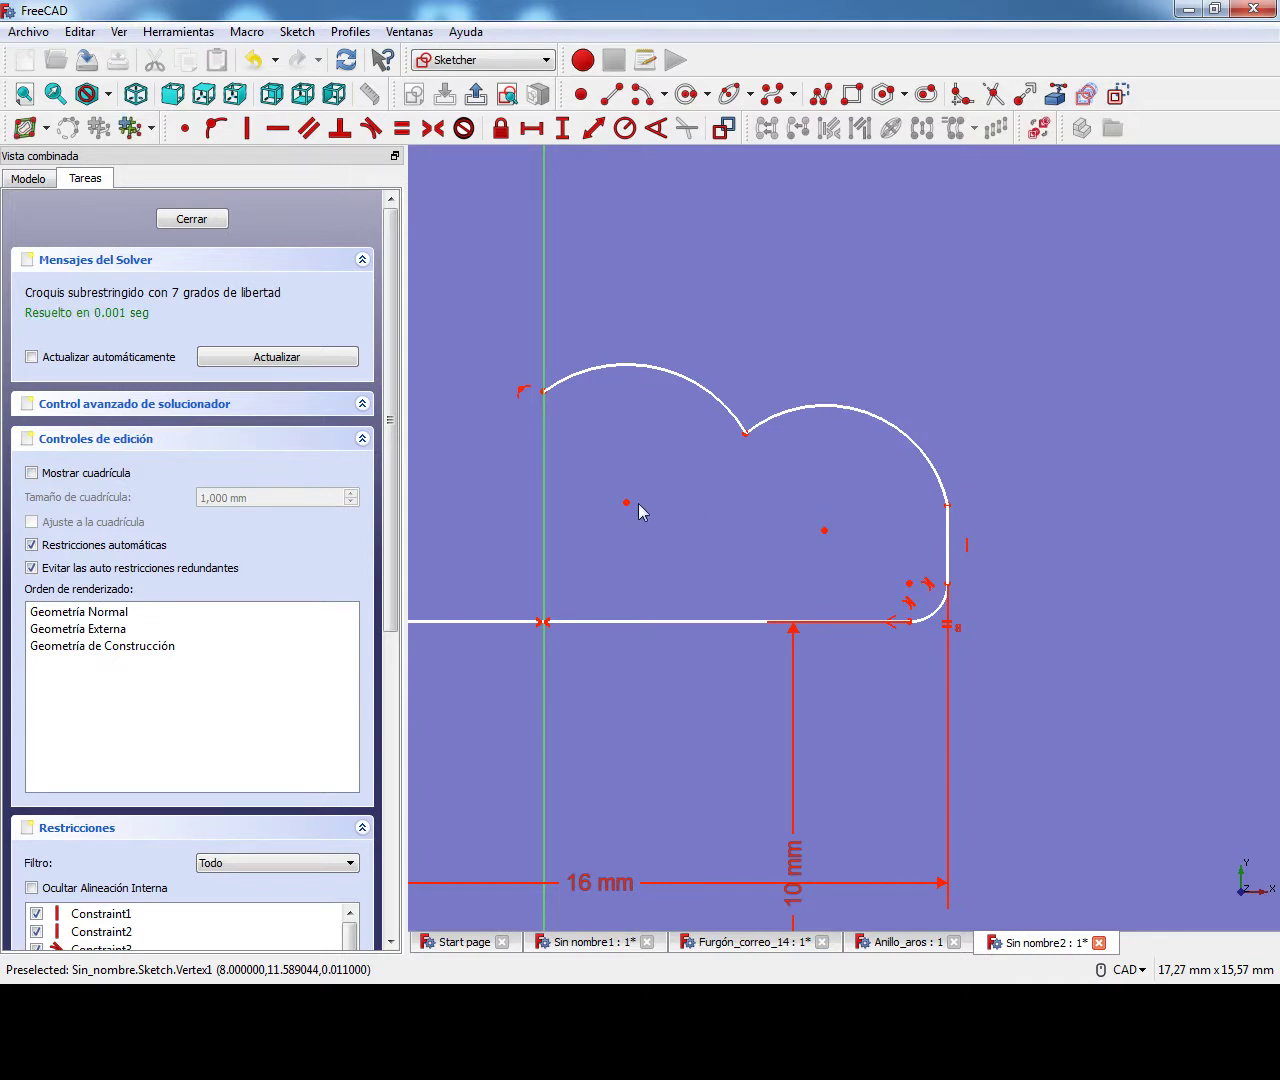
Constrain both arc centres and the right side's upper endpoint to be horizontally aligned.
{"action": "mouse_move", "coordinate": [626, 505]}
{"action": "left_mouse_down"}
{"action": "mouse_move", "coordinate": [629, 526]}
{"action": "mouse_move", "coordinate": [920, 543]}
{"action": "mouse_move", "coordinate": [957, 557]}
{"action": "left_mouse_up"}
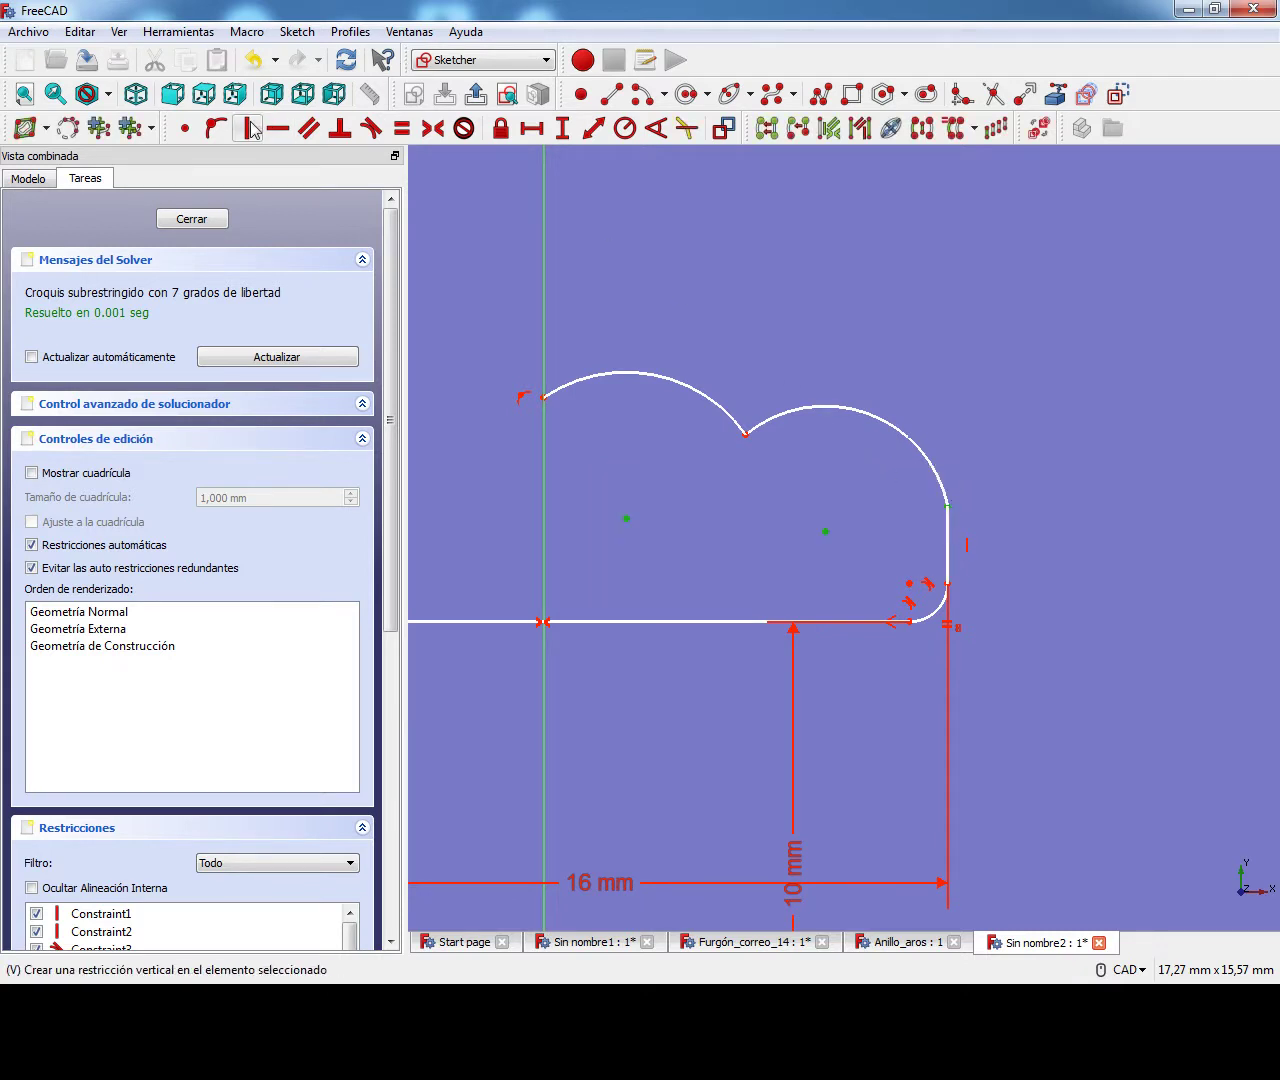
{"action": "left_click", "coordinate": [279, 129]}
{"action": "left_click", "coordinate": [279, 129]}
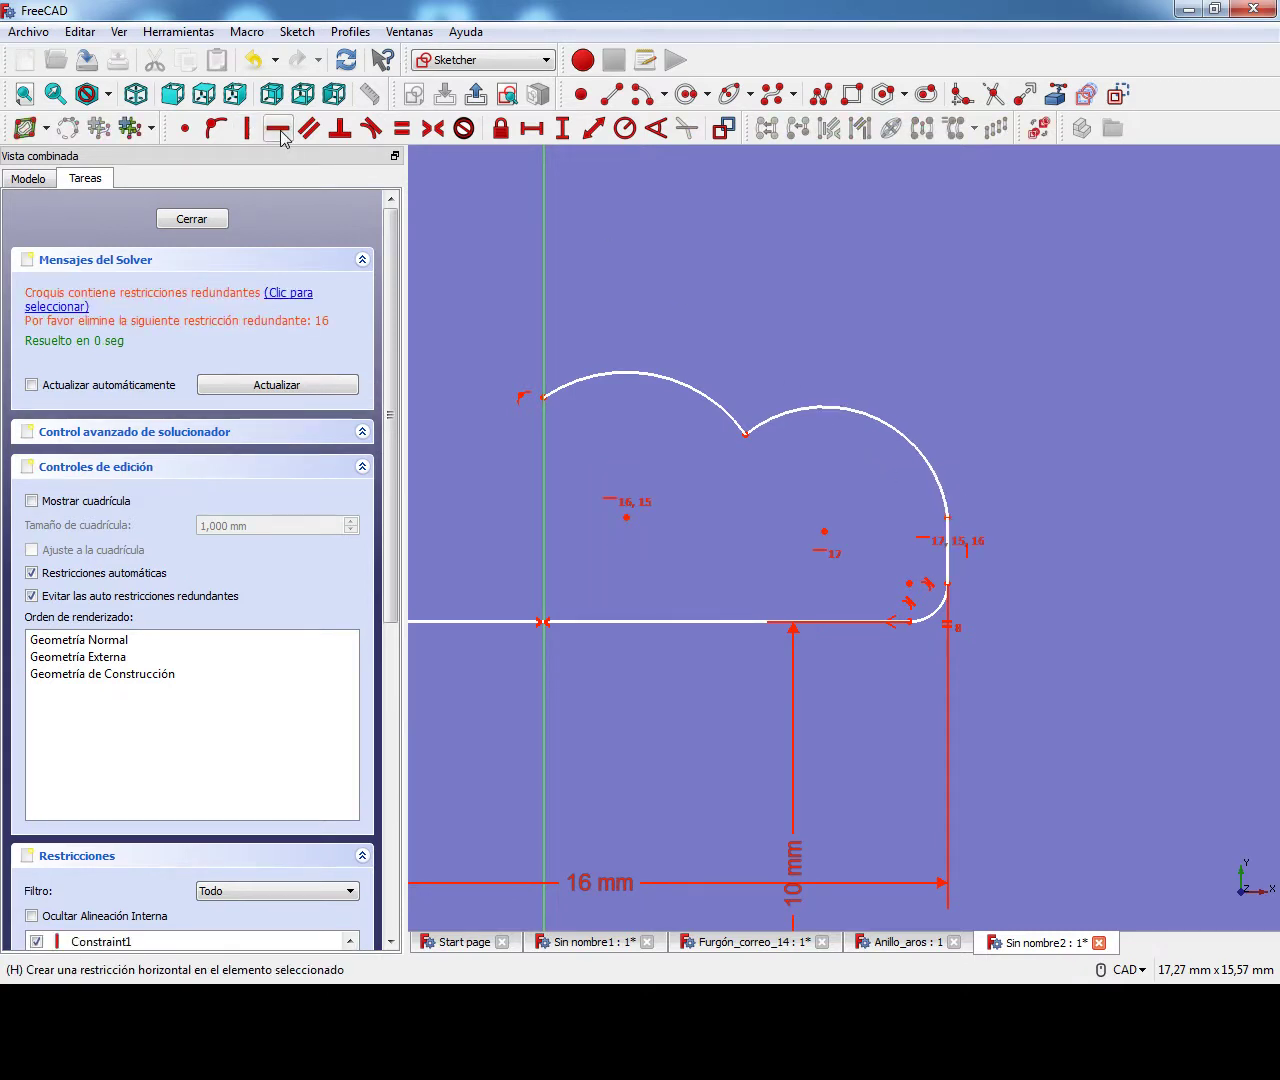
Delete the redundant horizontal constraint, Constraint16, from the sketch.
{"action": "left_click_drag", "start_coordinate": [393, 408], "coordinate": [376, 700]}
{"action": "left_click_drag", "start_coordinate": [353, 482], "coordinate": [354, 582]}
{"action": "left_click", "coordinate": [140, 565]}
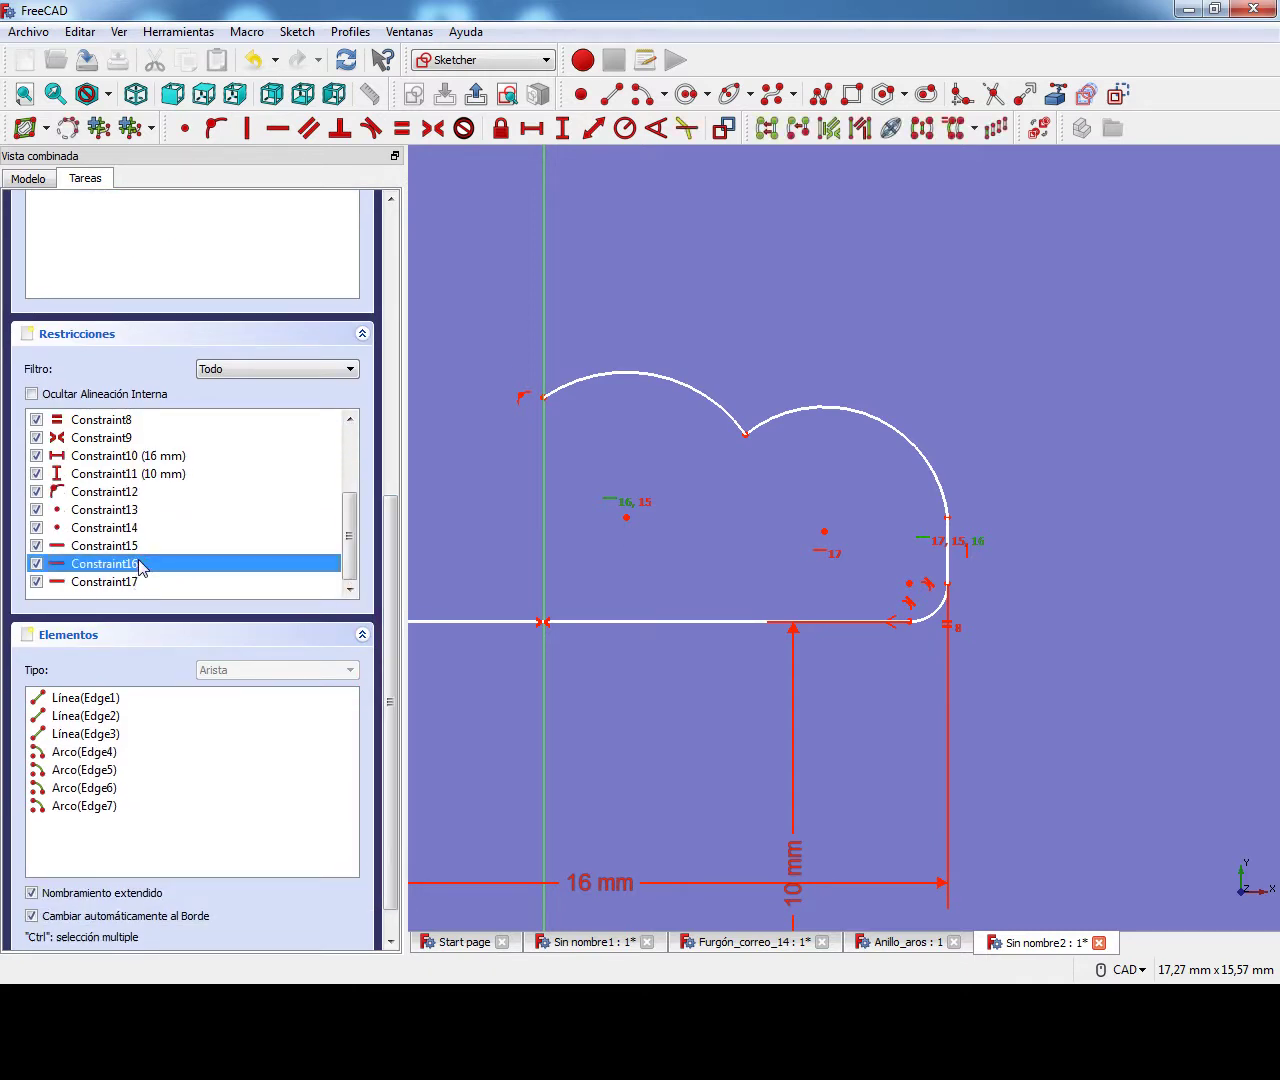
{"action": "key", "text": "Delete"}
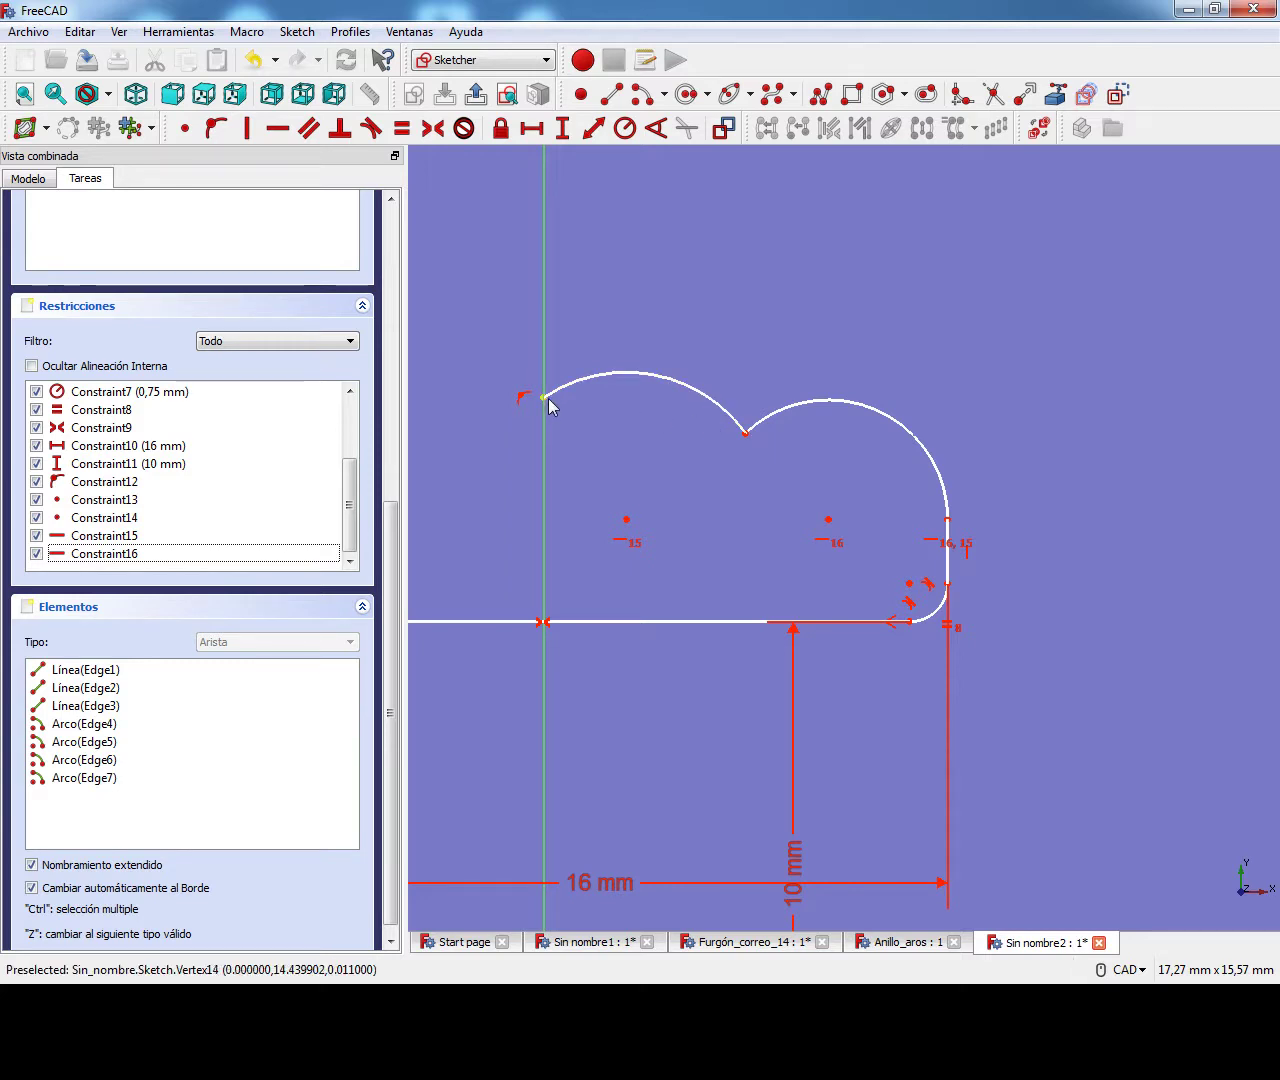
Lower the first arc's start point along the vertical axis and delete the horizontal constraint at the second arc's centre.
{"action": "left_click_drag", "start_coordinate": [541, 403], "coordinate": [544, 427]}
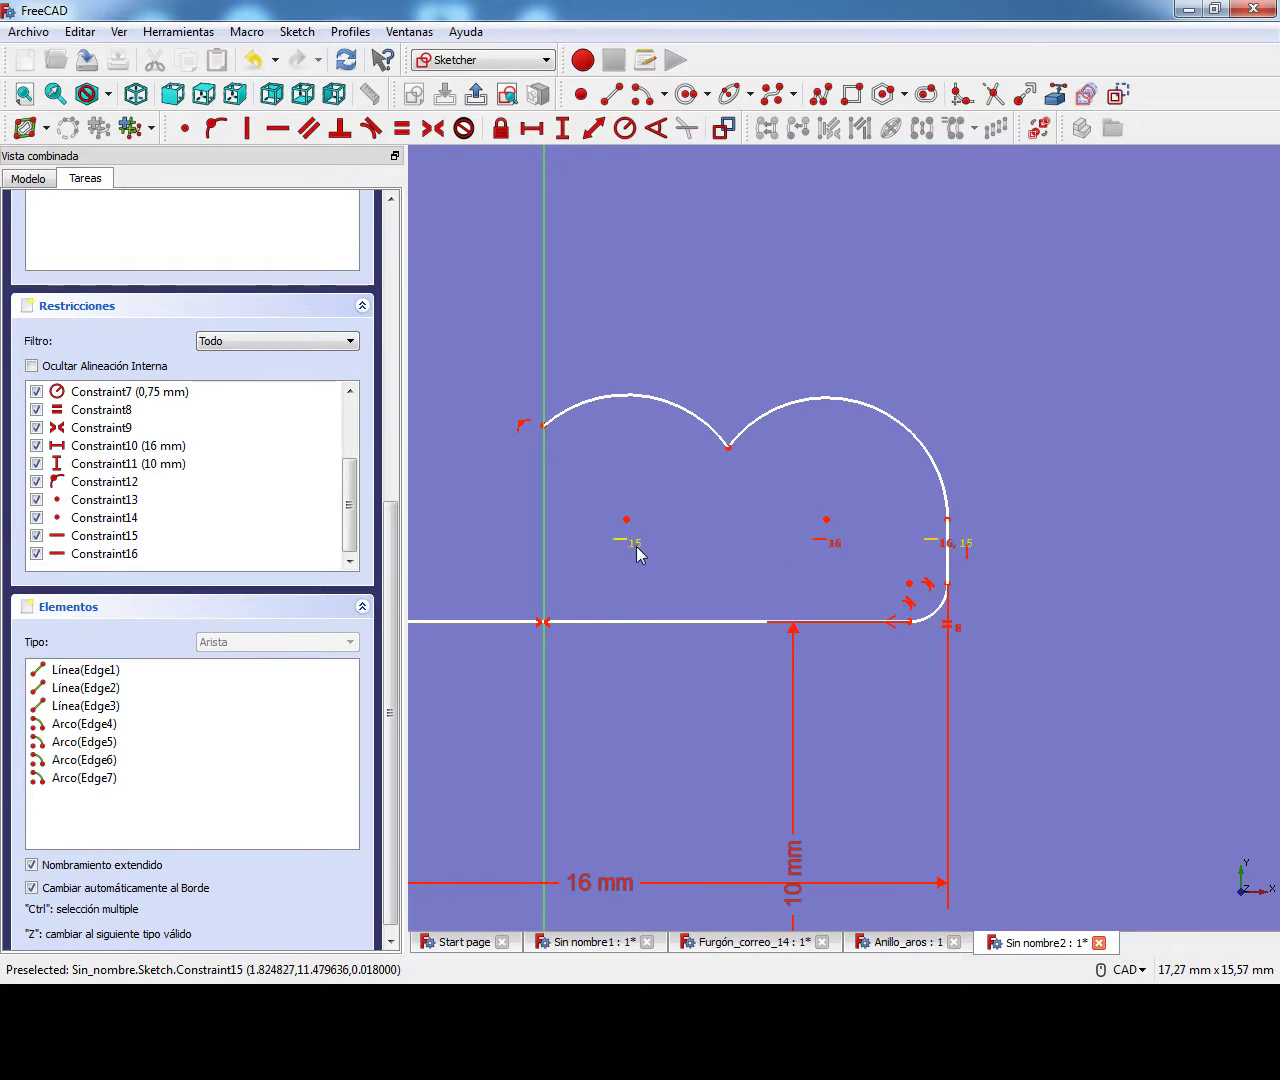
{"action": "left_click", "coordinate": [828, 543]}
{"action": "key", "text": "Delete"}
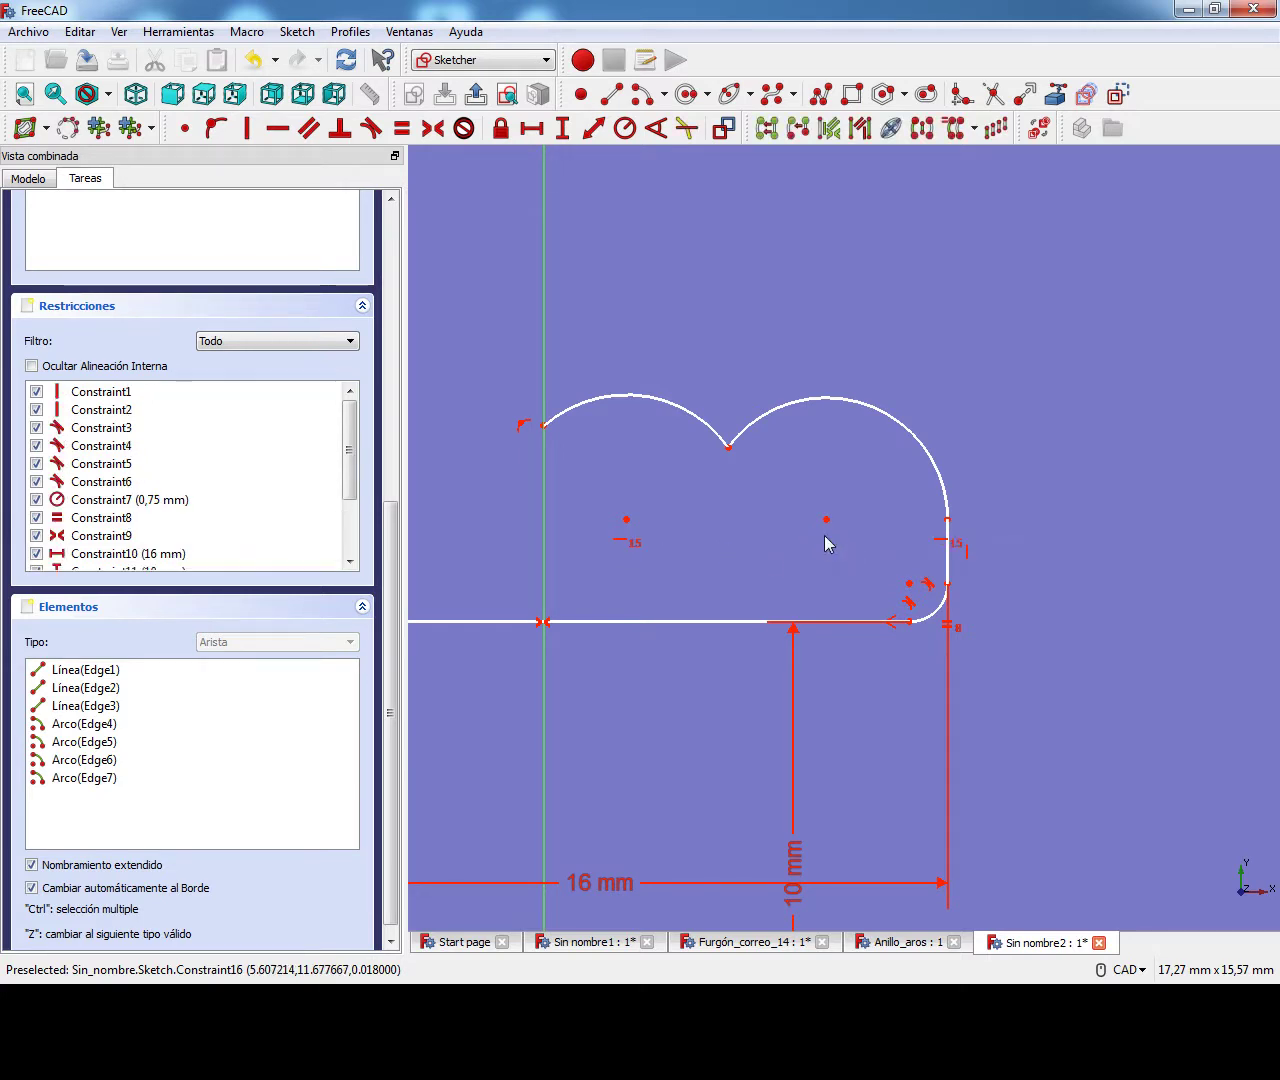
Draw a horizontal construction line from the second arc's centre to the first arc's centre.
{"action": "left_click", "coordinate": [625, 102]}
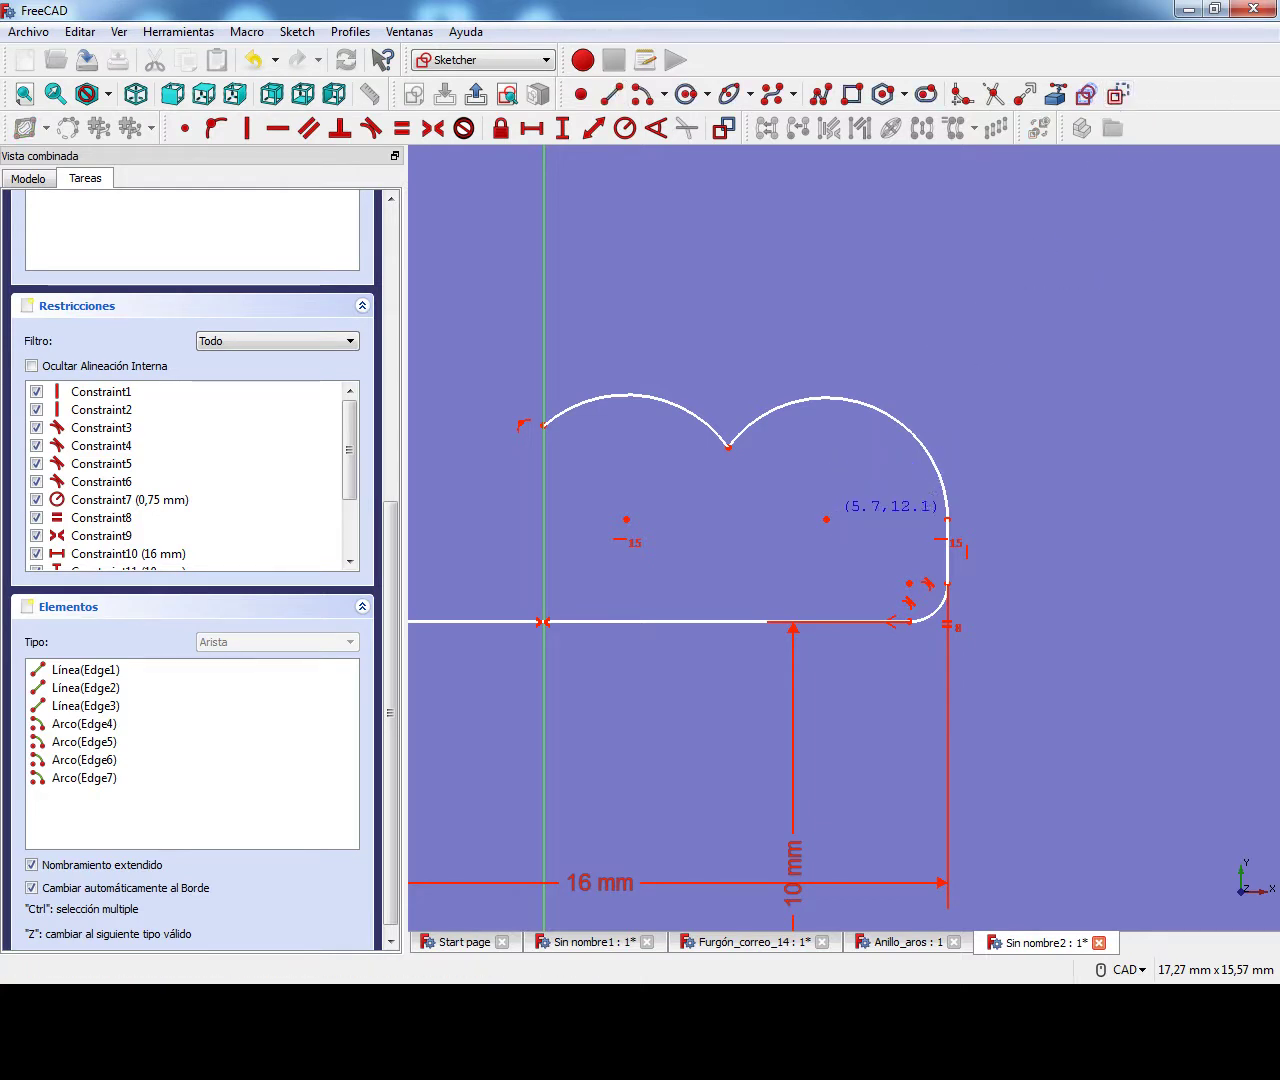
{"action": "left_click", "coordinate": [826, 519]}
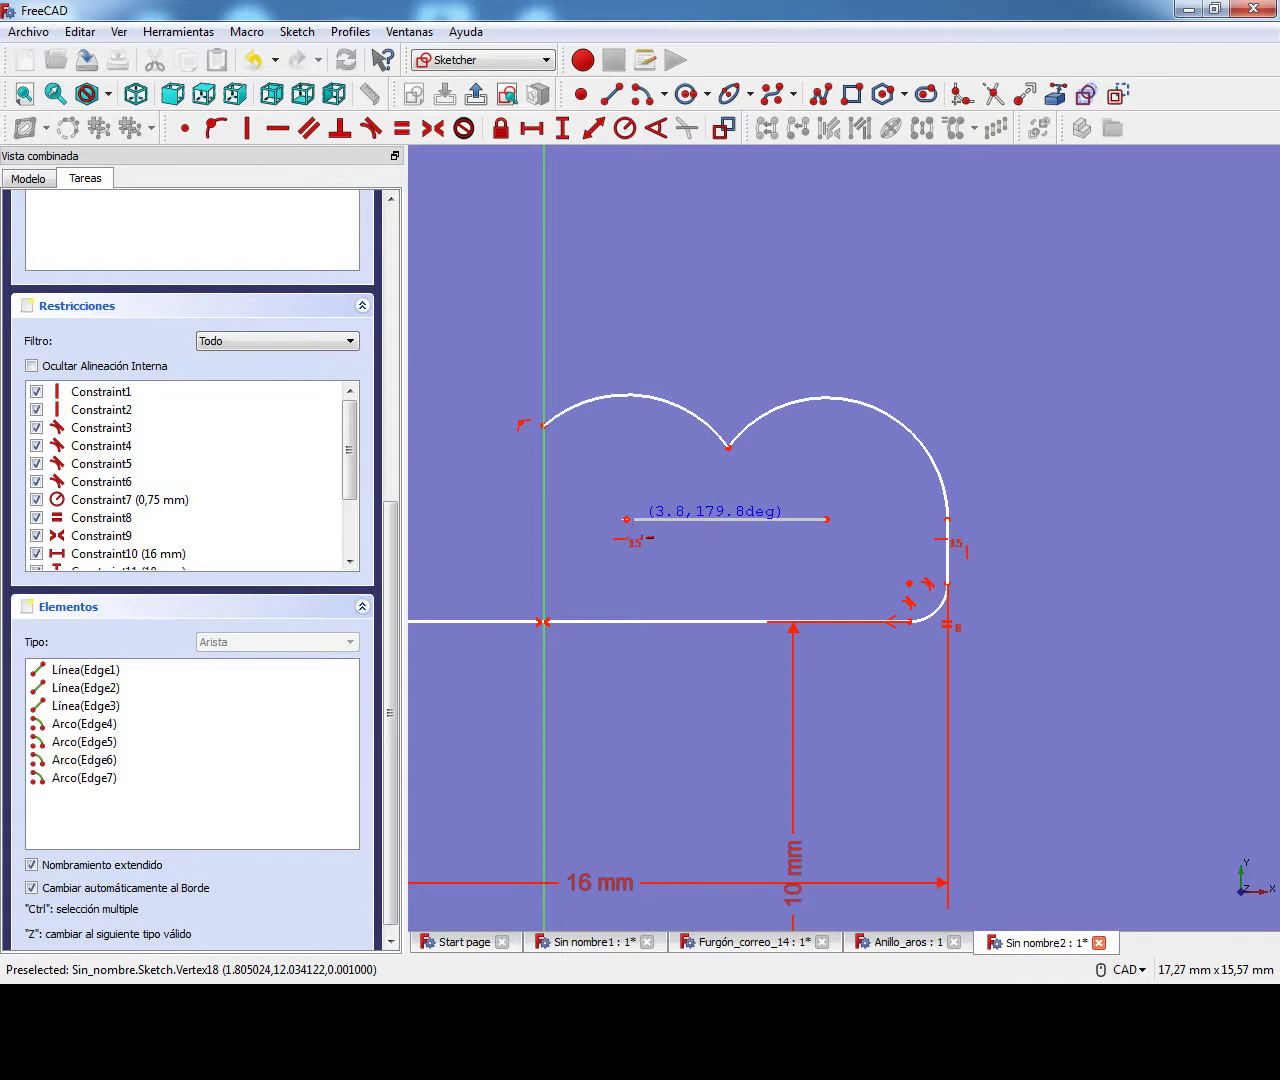
{"action": "left_click", "coordinate": [626, 519]}
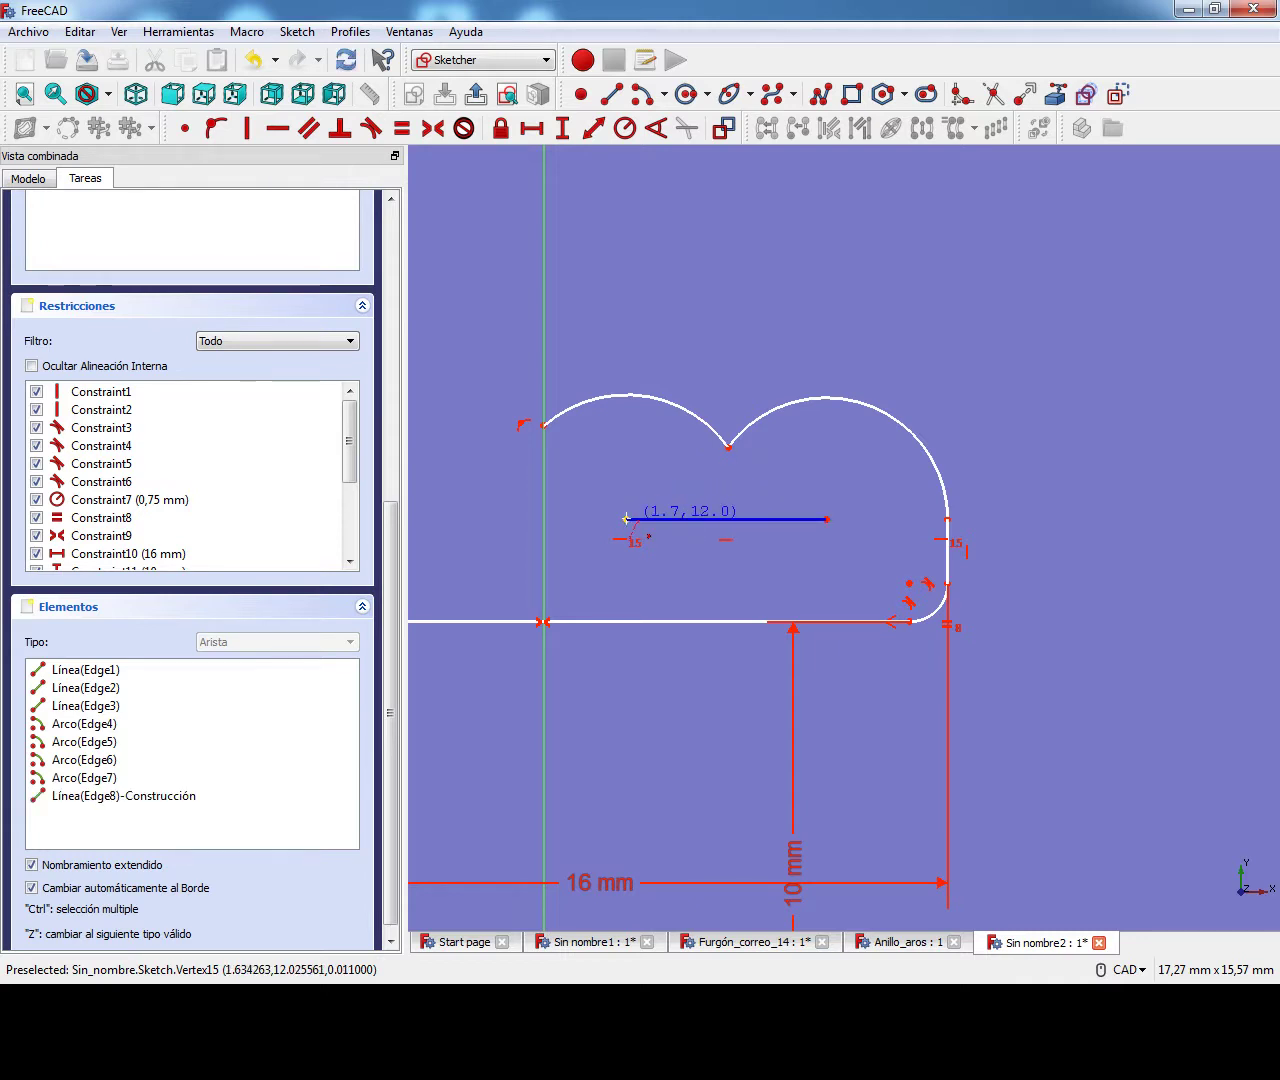
Draw construction lines from the first arc's centre to the arc junction and horizontally to the vertical axis, plus a horizontal one back from the junction.
{"action": "left_click", "coordinate": [627, 520]}
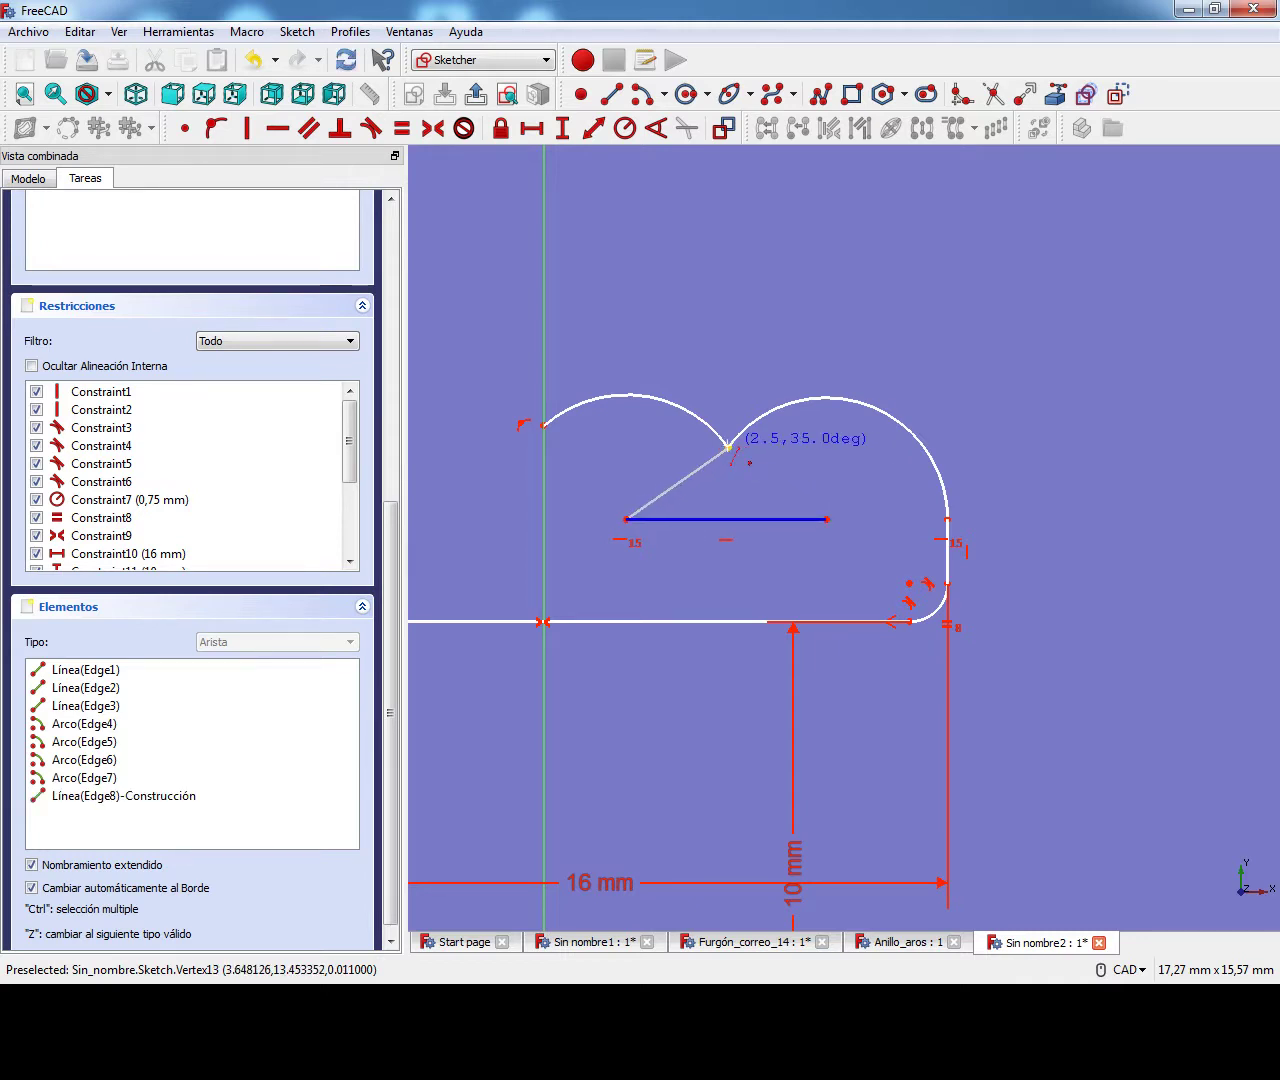
{"action": "left_click", "coordinate": [728, 448]}
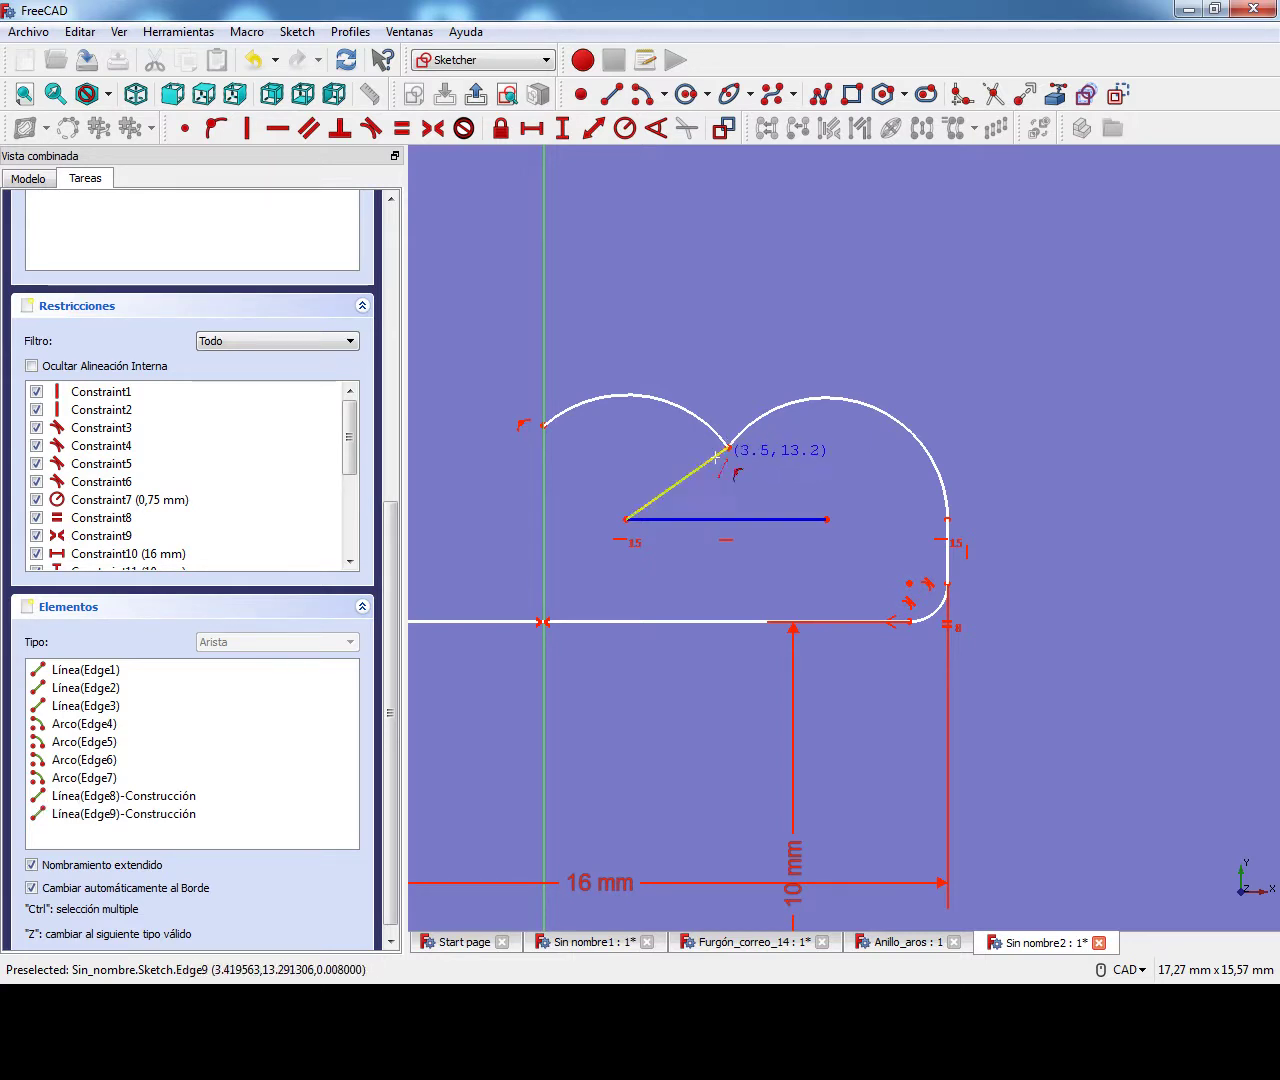
{"action": "left_click", "coordinate": [627, 520]}
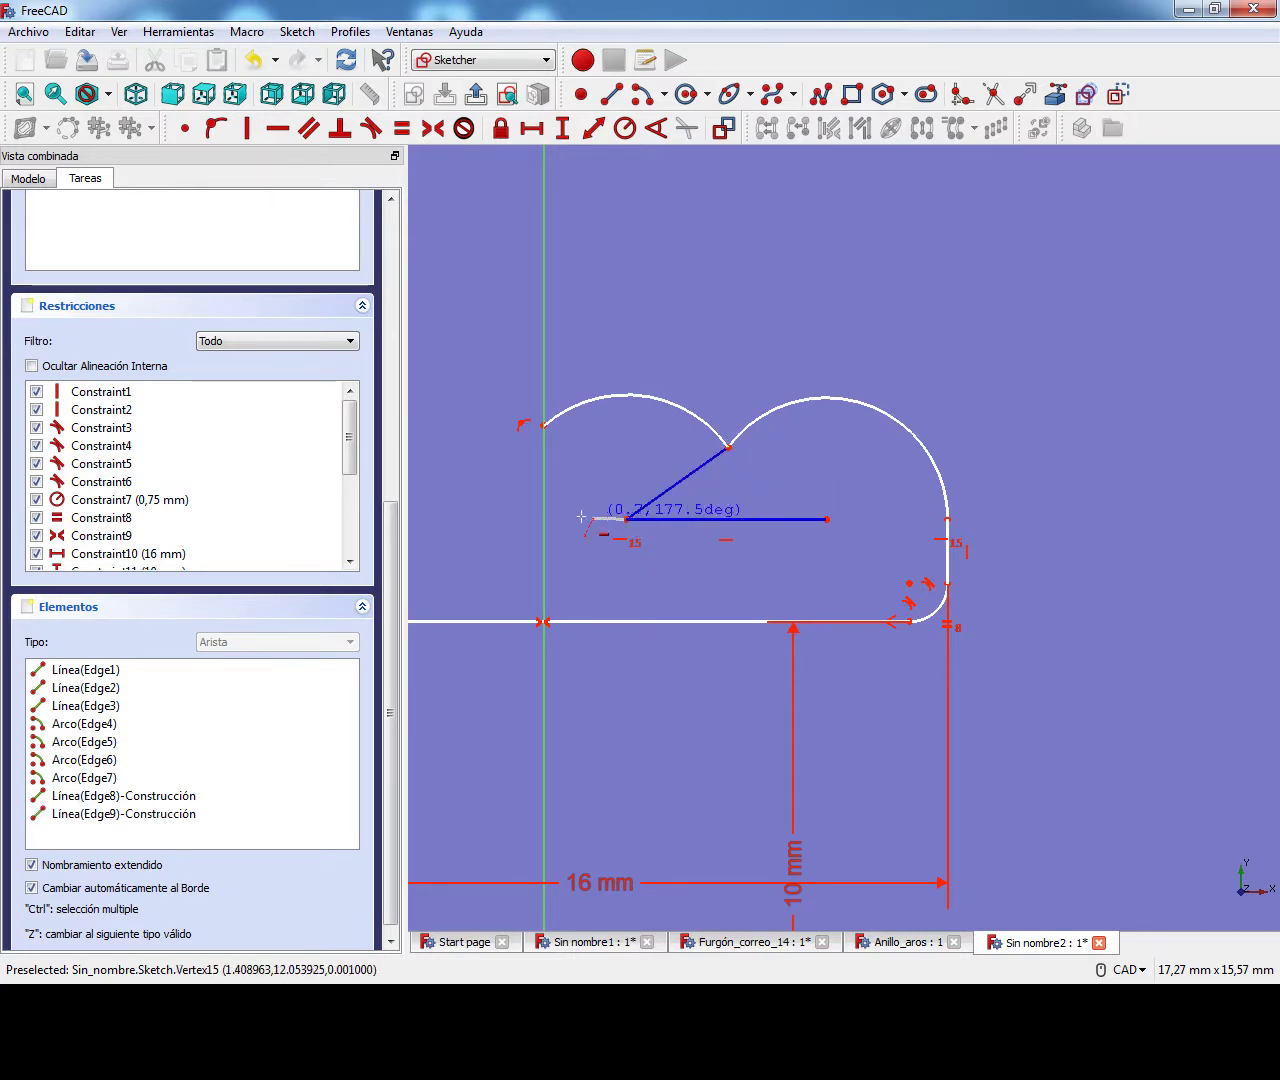
{"action": "left_click", "coordinate": [543, 520]}
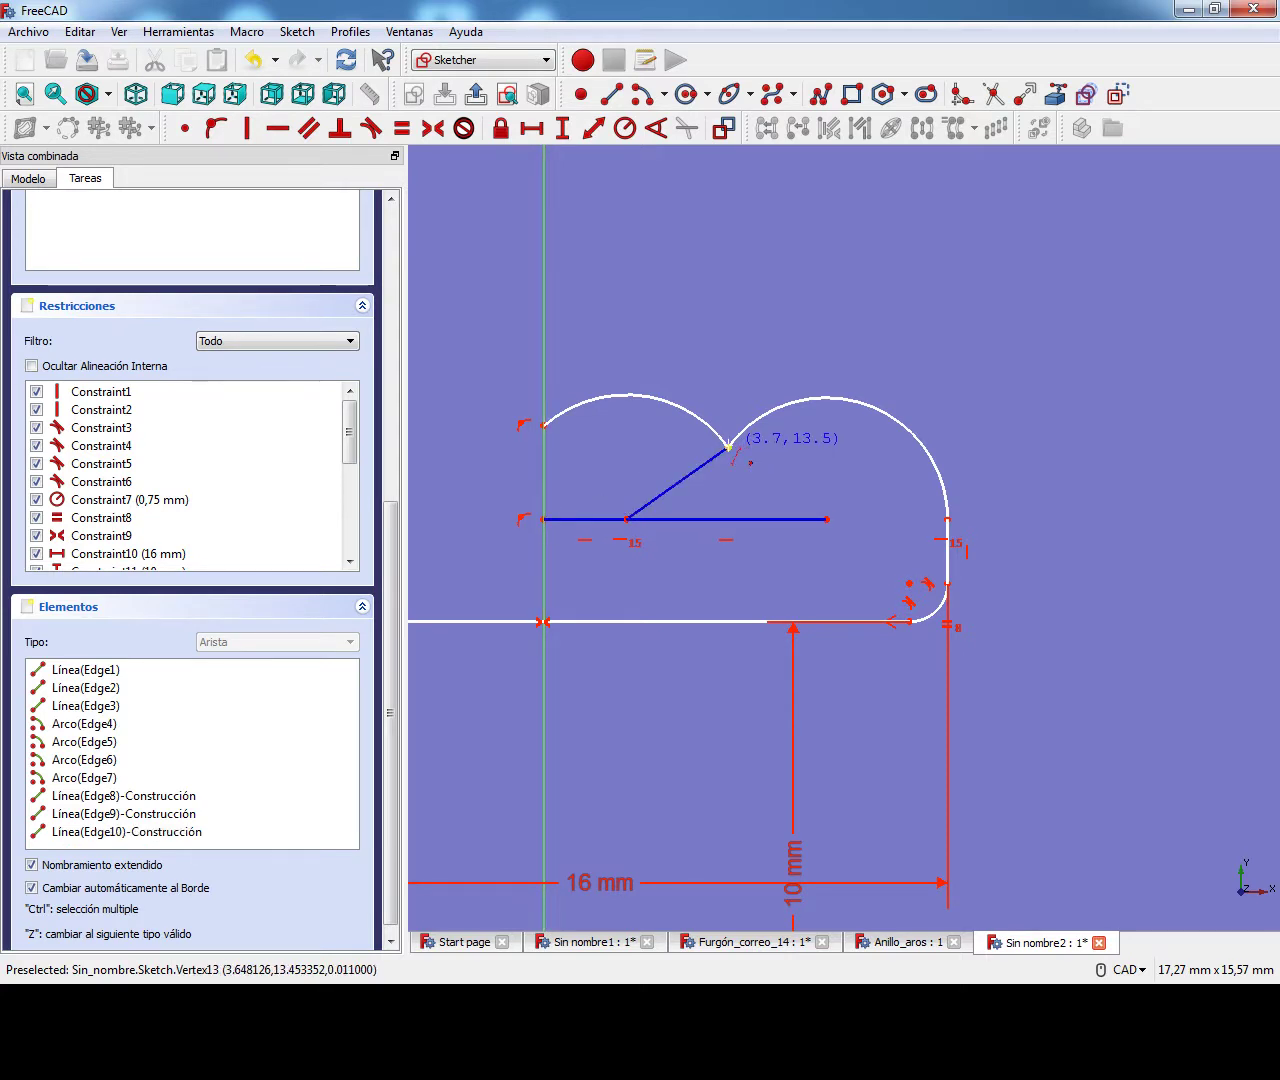
{"action": "left_click", "coordinate": [728, 447]}
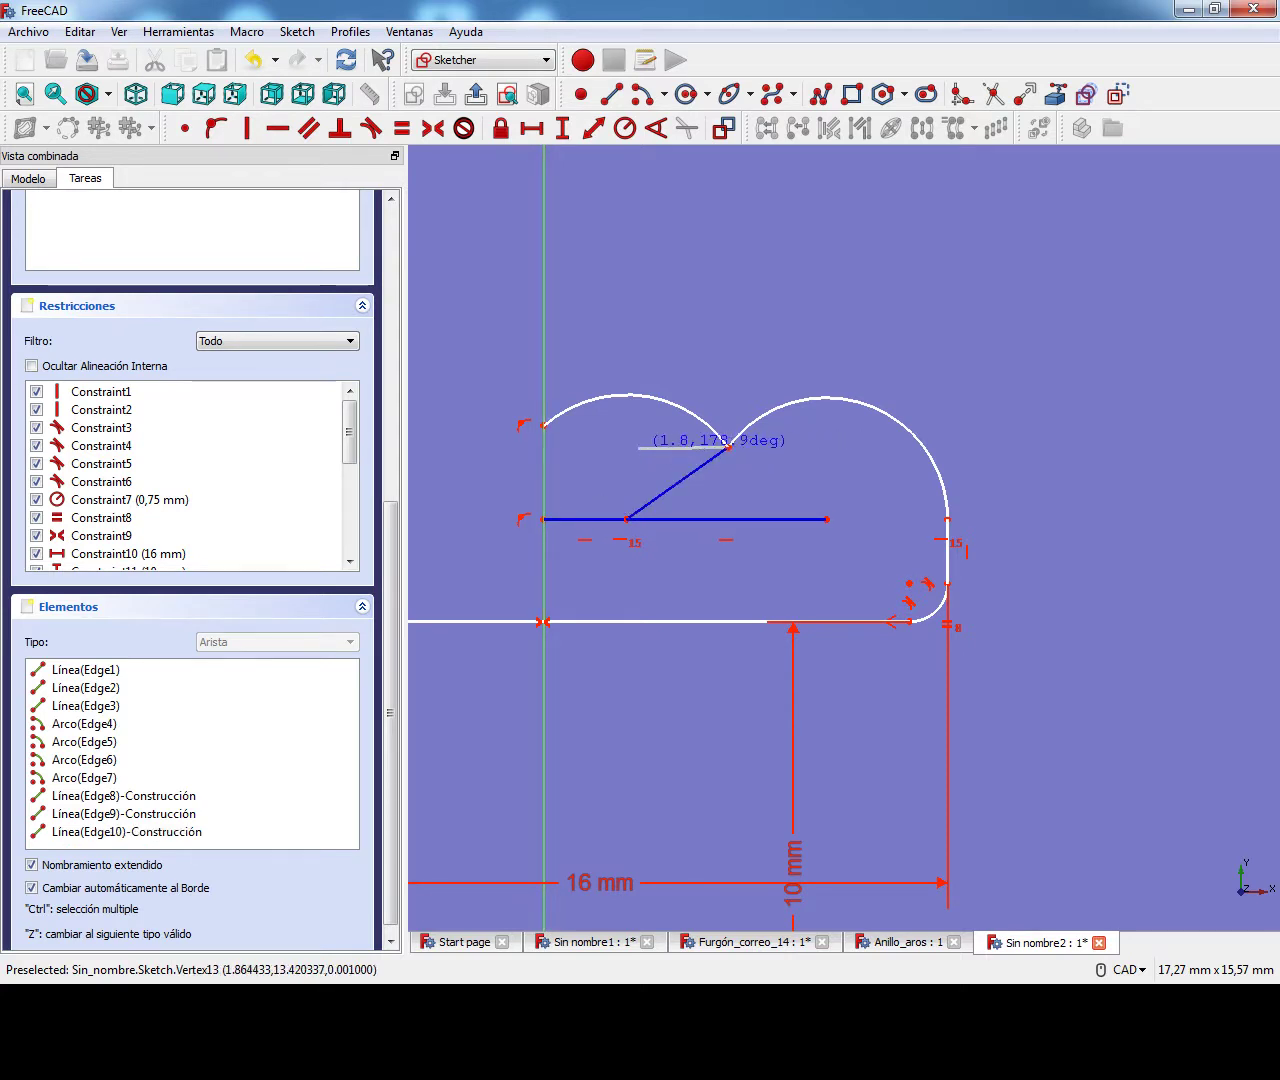
{"action": "left_click", "coordinate": [627, 449]}
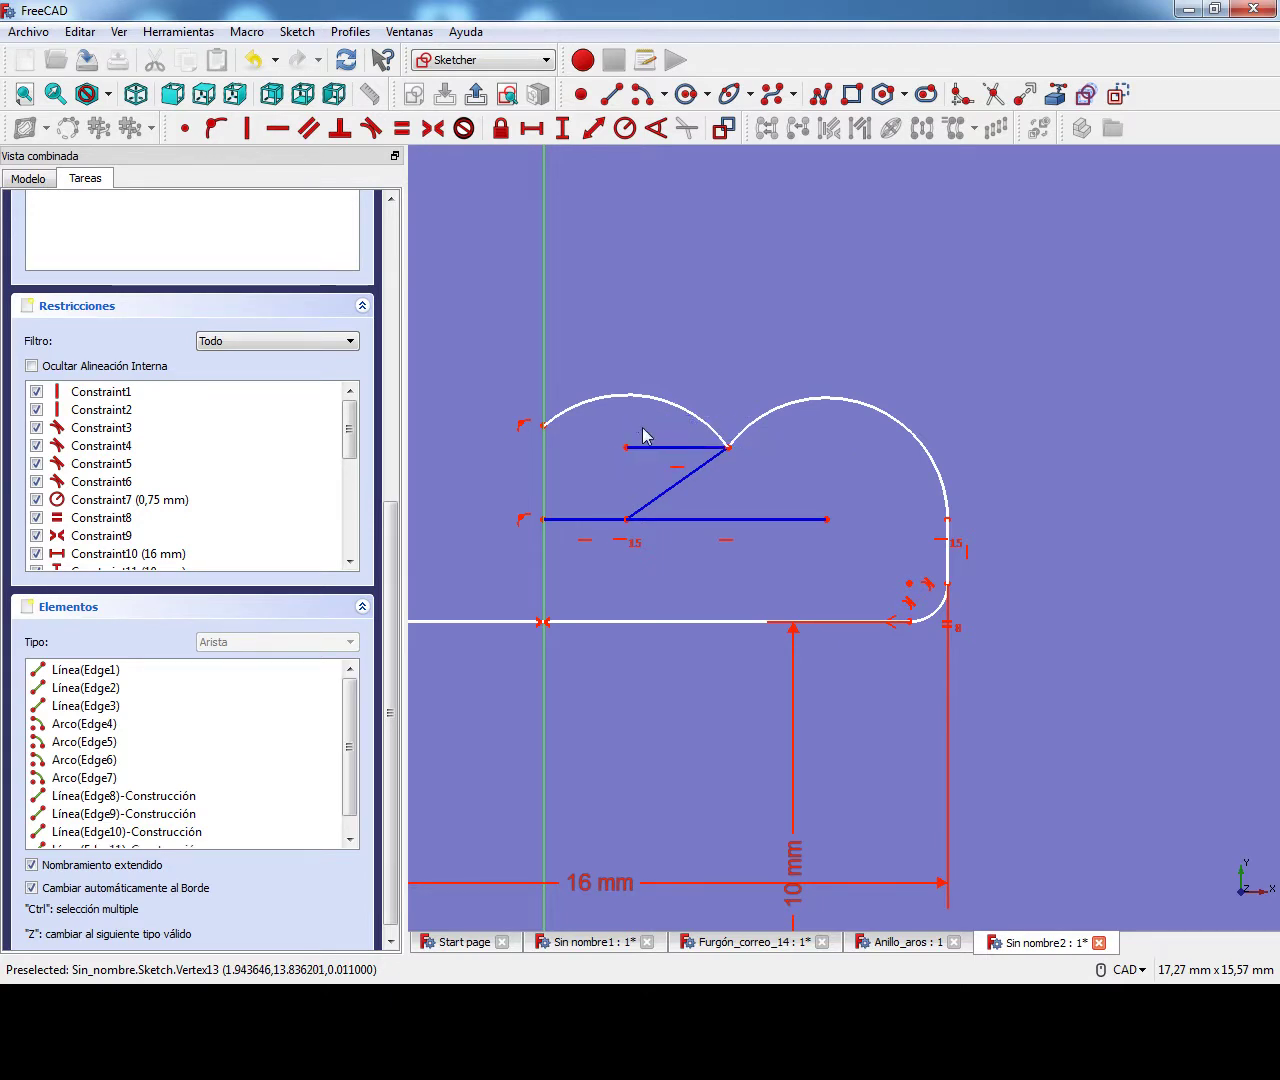
Place a point on the first arc near its crest.
{"action": "scroll", "coordinate": [646, 433], "scroll_direction": "up", "scroll_amount": 4}
{"action": "middle_click_drag", "start_coordinate": [646, 431], "coordinate": [899, 570]}
{"action": "scroll", "coordinate": [860, 548], "scroll_direction": "down", "scroll_amount": 2}
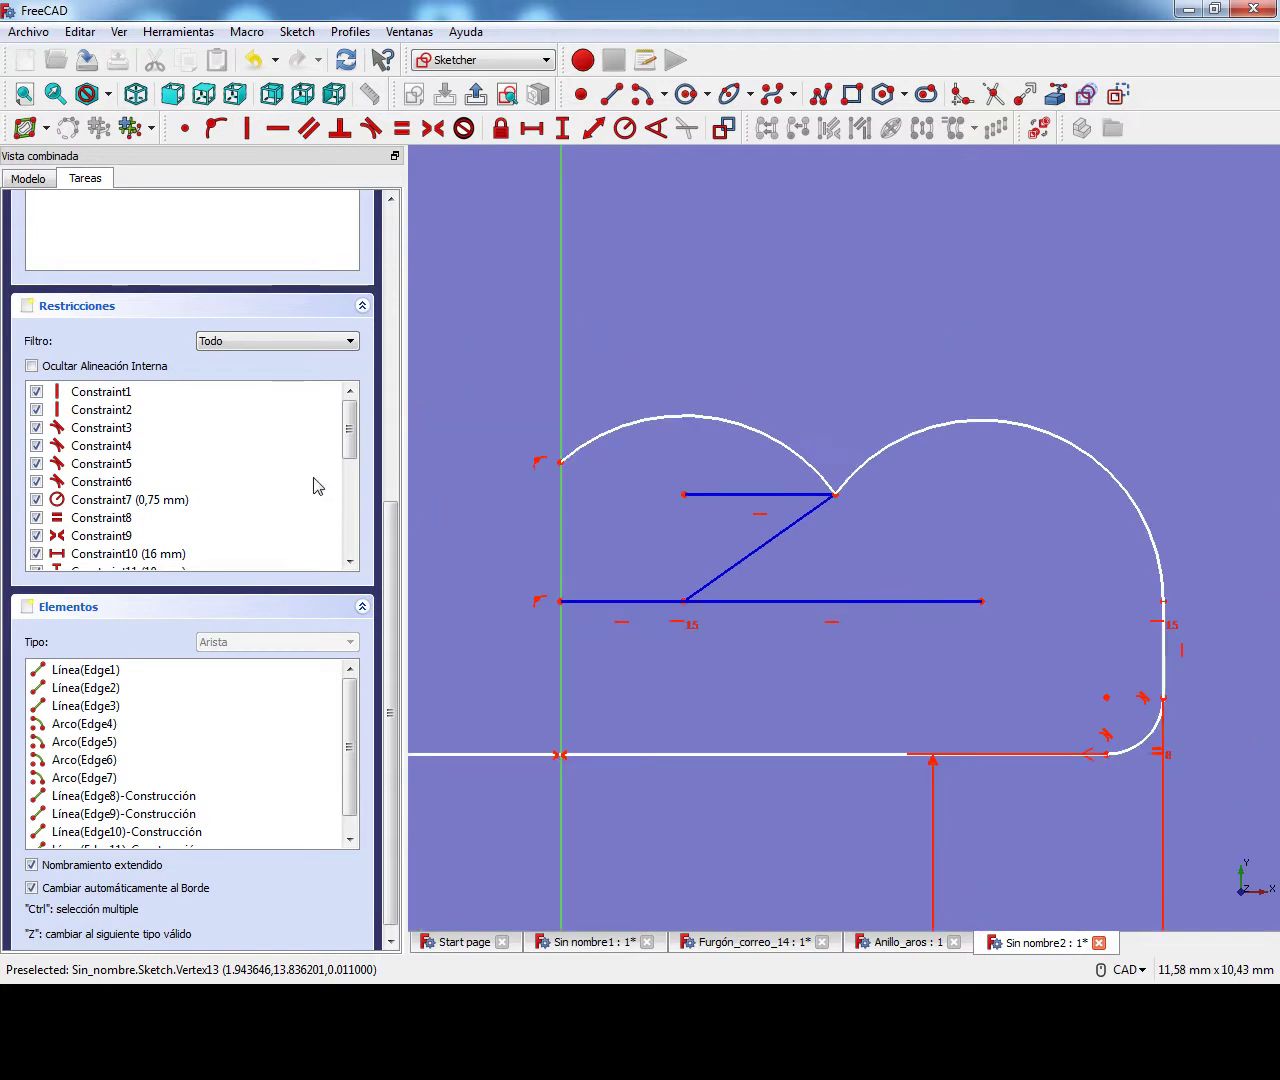
{"action": "left_click", "coordinate": [391, 449]}
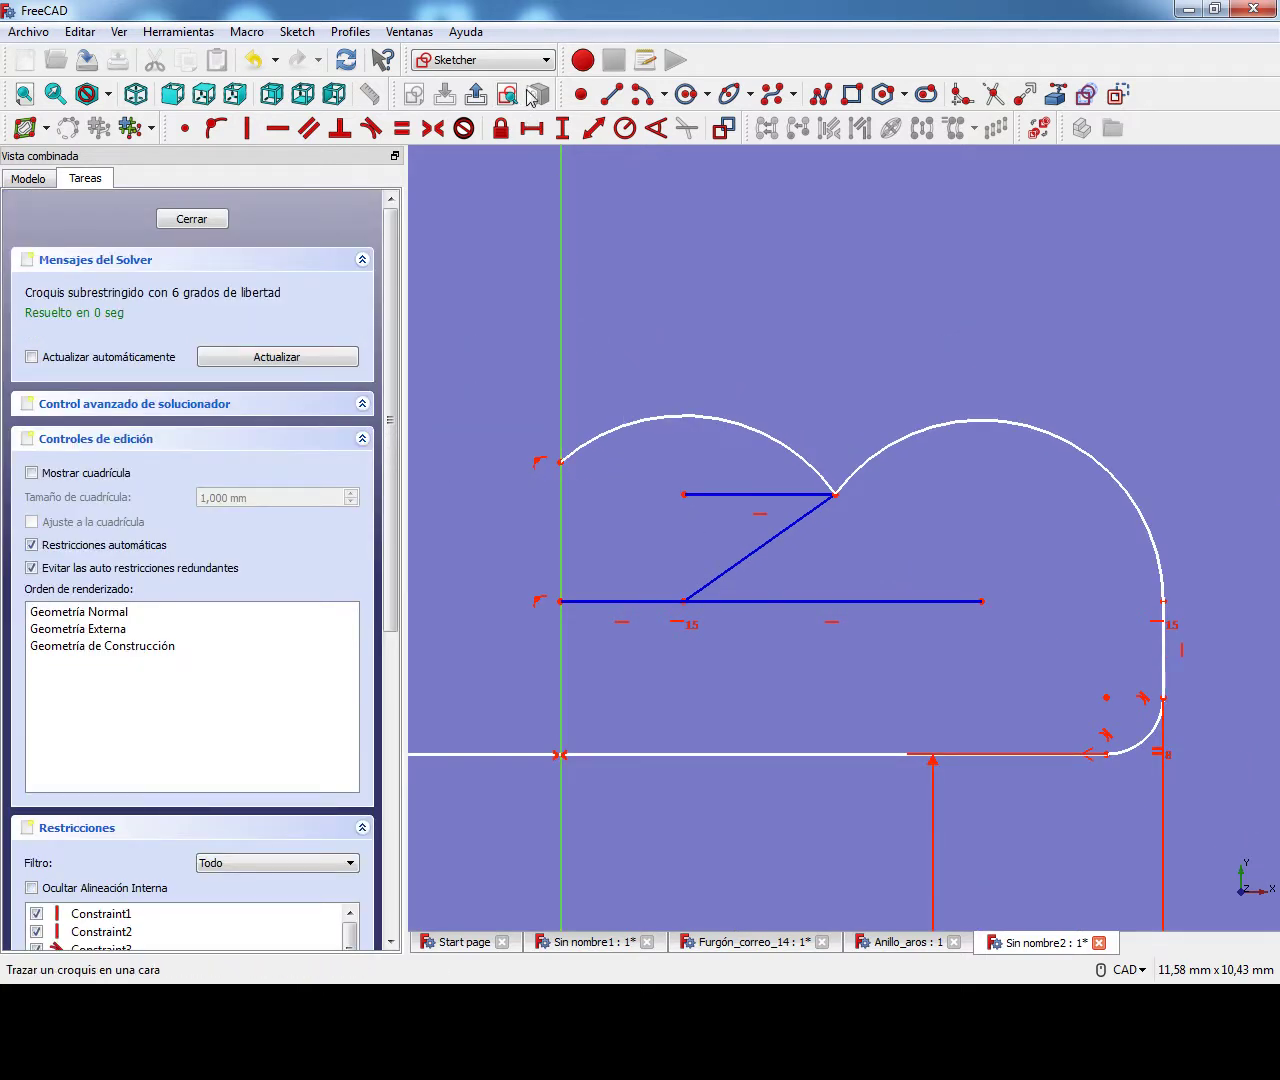
{"action": "left_click", "coordinate": [581, 94]}
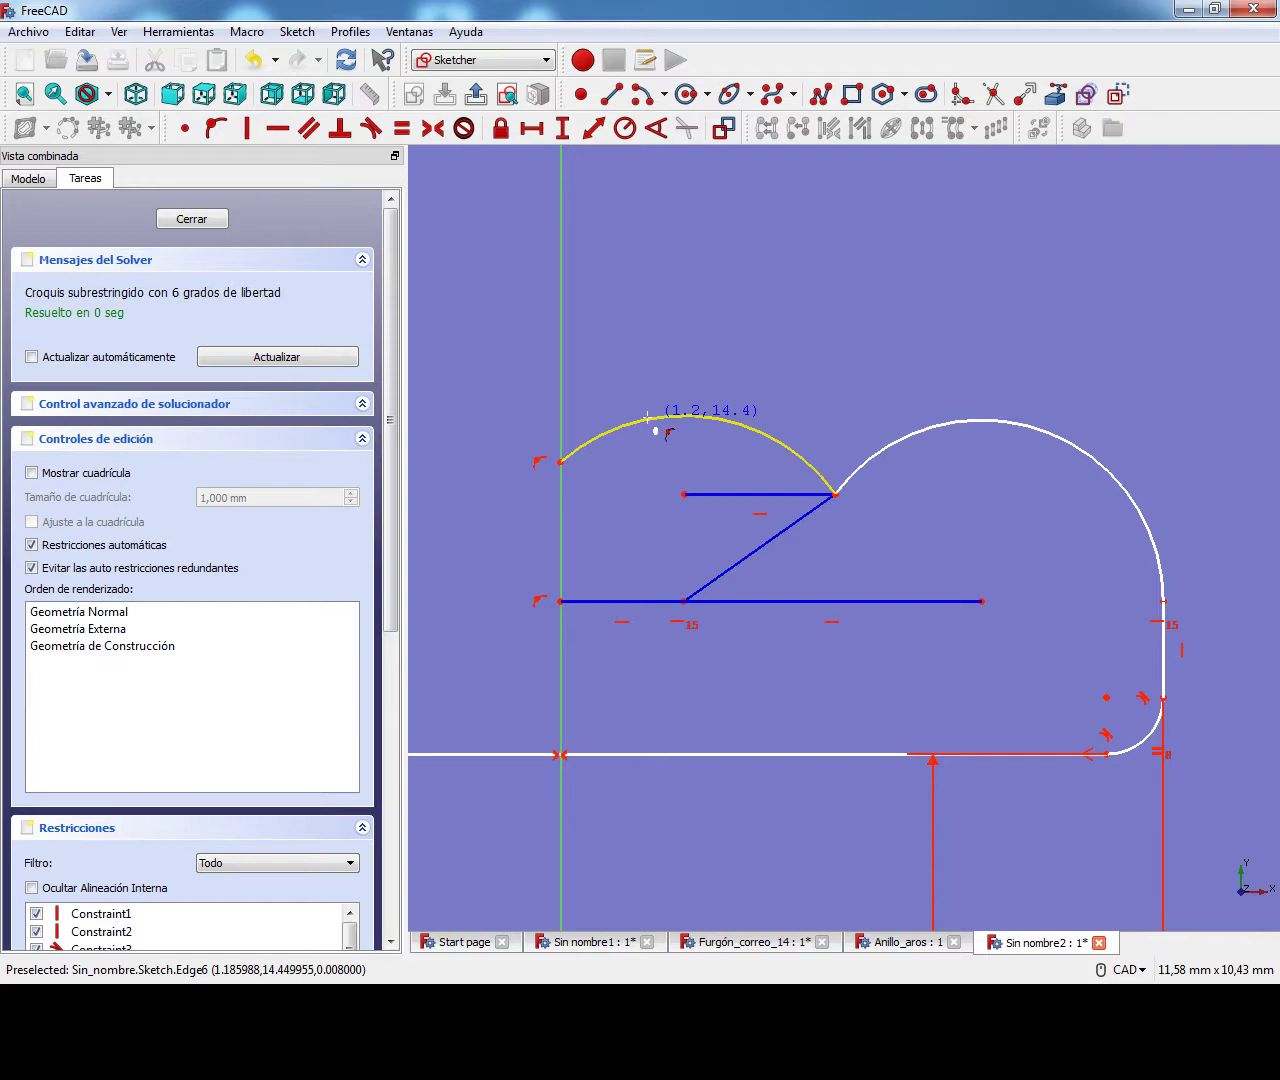
{"action": "left_click", "coordinate": [651, 419]}
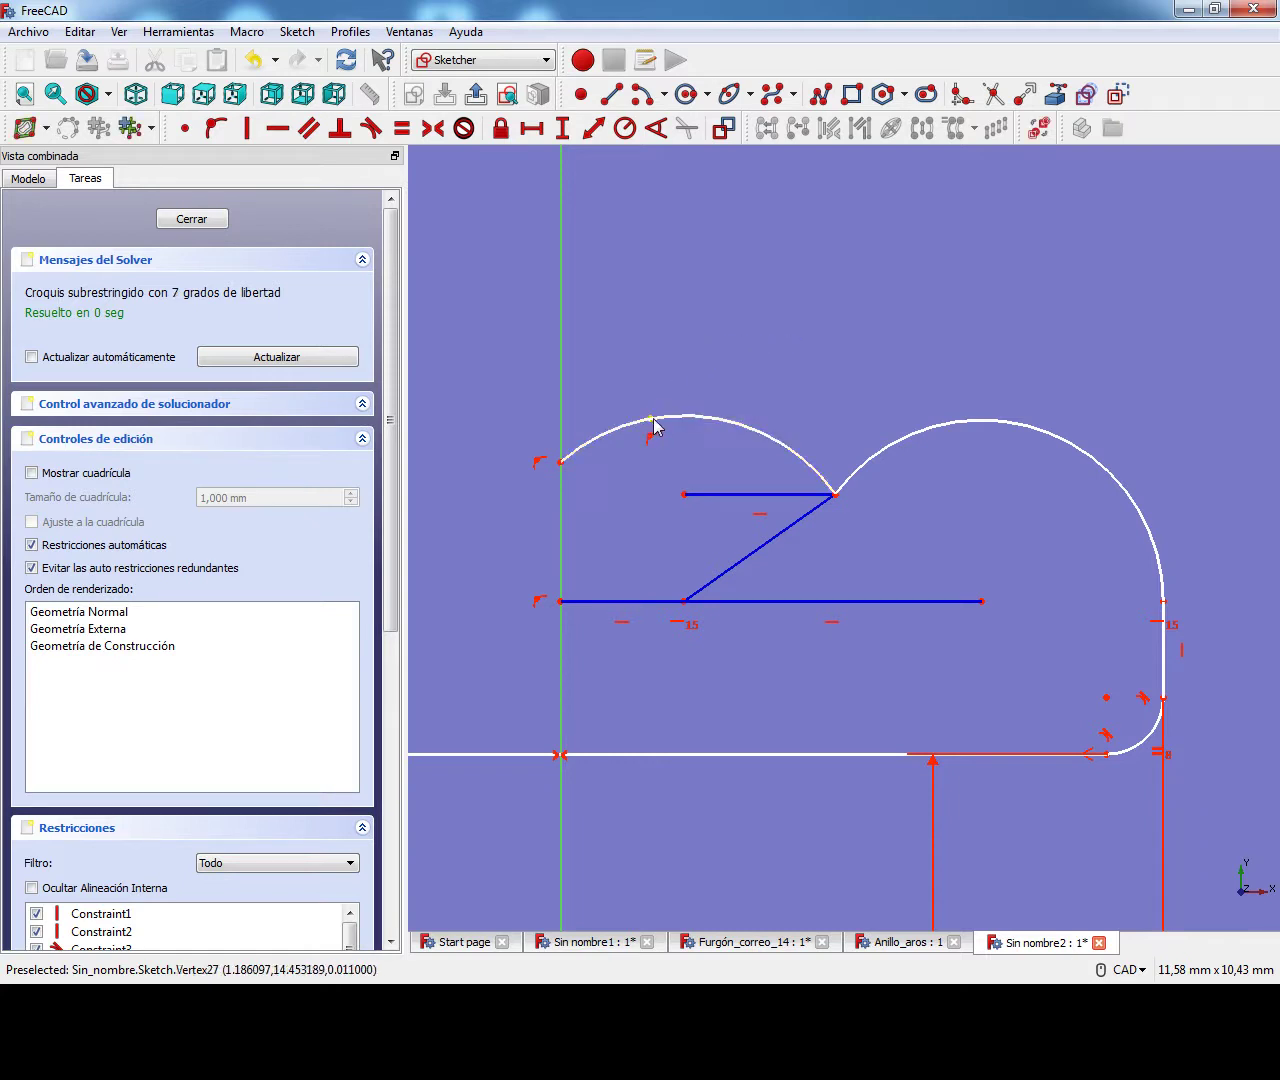
Vertically align the crest point, the upper construction line's free end and the first arc's centre, and nudge the arc junction.
{"action": "left_click", "coordinate": [684, 494]}
{"action": "left_click", "coordinate": [685, 602]}
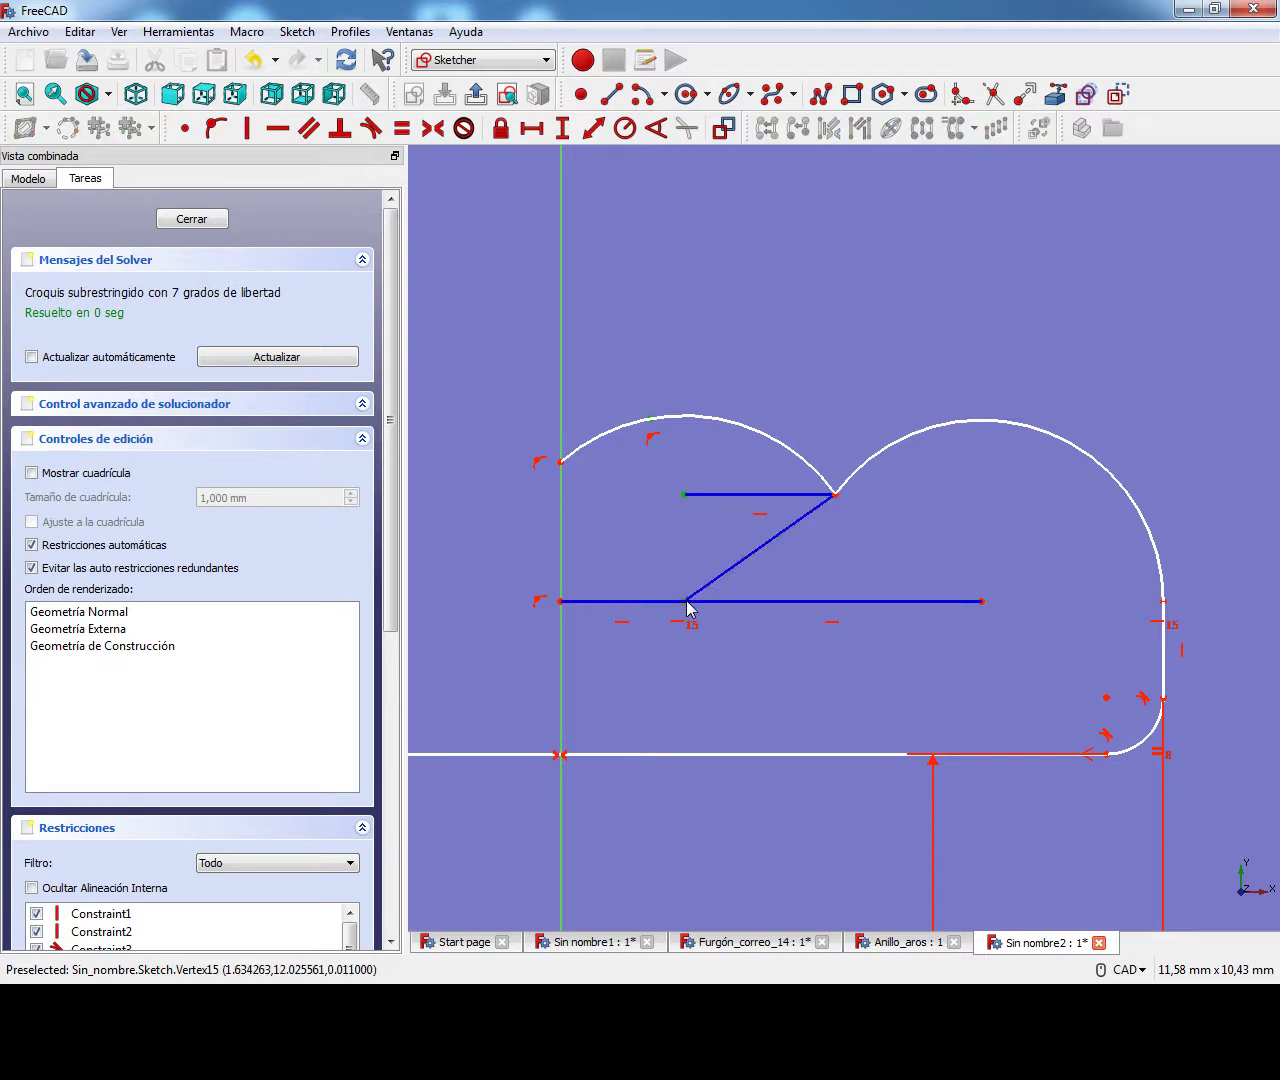
{"action": "left_click", "coordinate": [256, 134]}
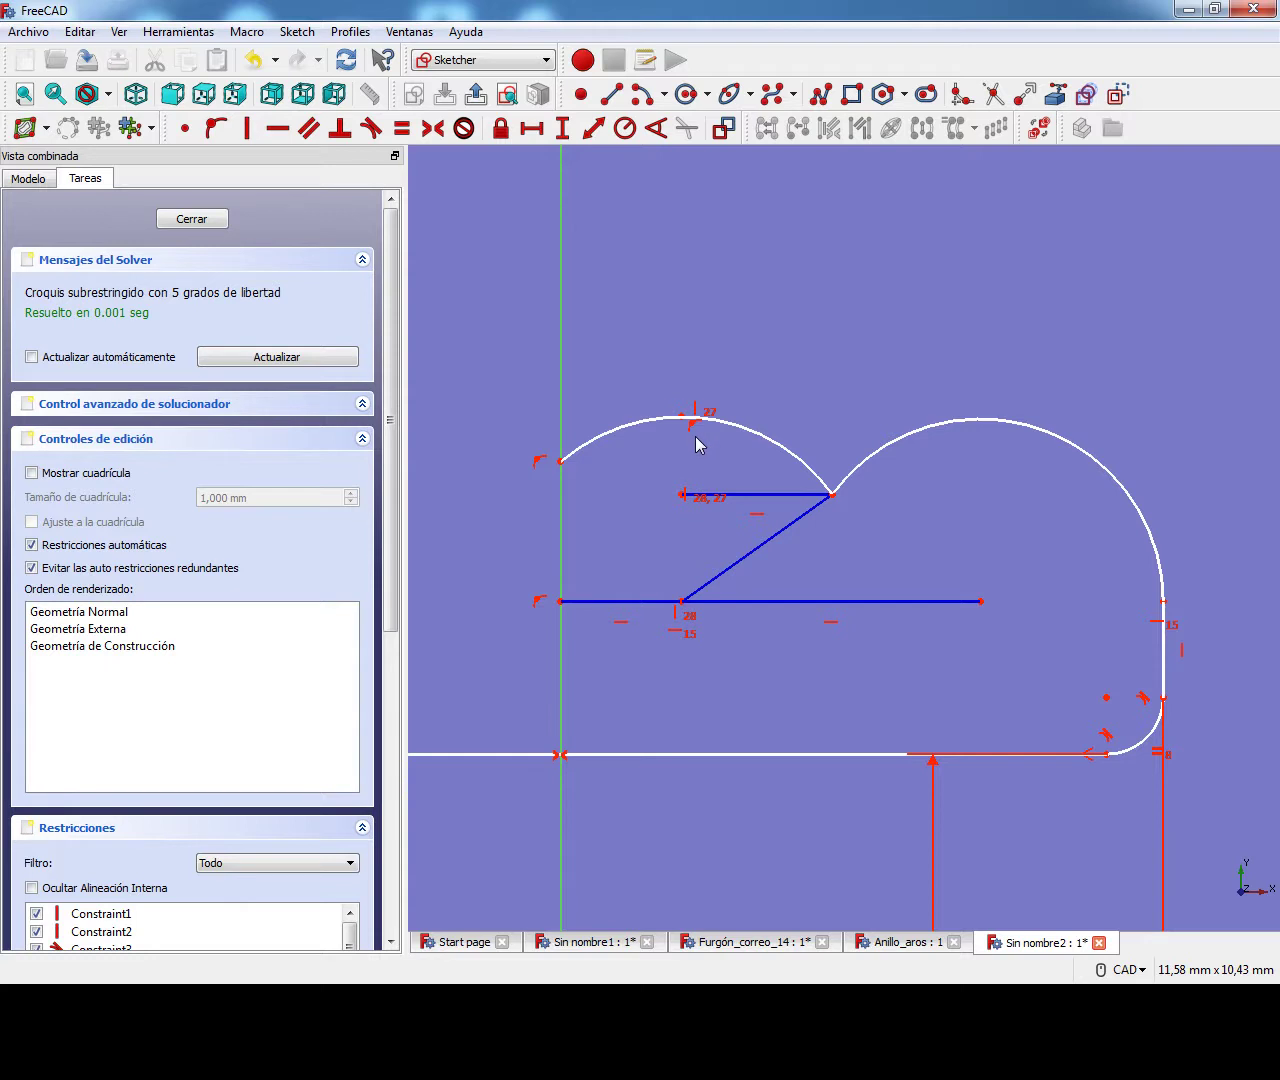
{"action": "mouse_move", "coordinate": [832, 495]}
{"action": "left_mouse_down"}
{"action": "mouse_move", "coordinate": [849, 496]}
{"action": "mouse_move", "coordinate": [827, 495]}
{"action": "left_mouse_up"}
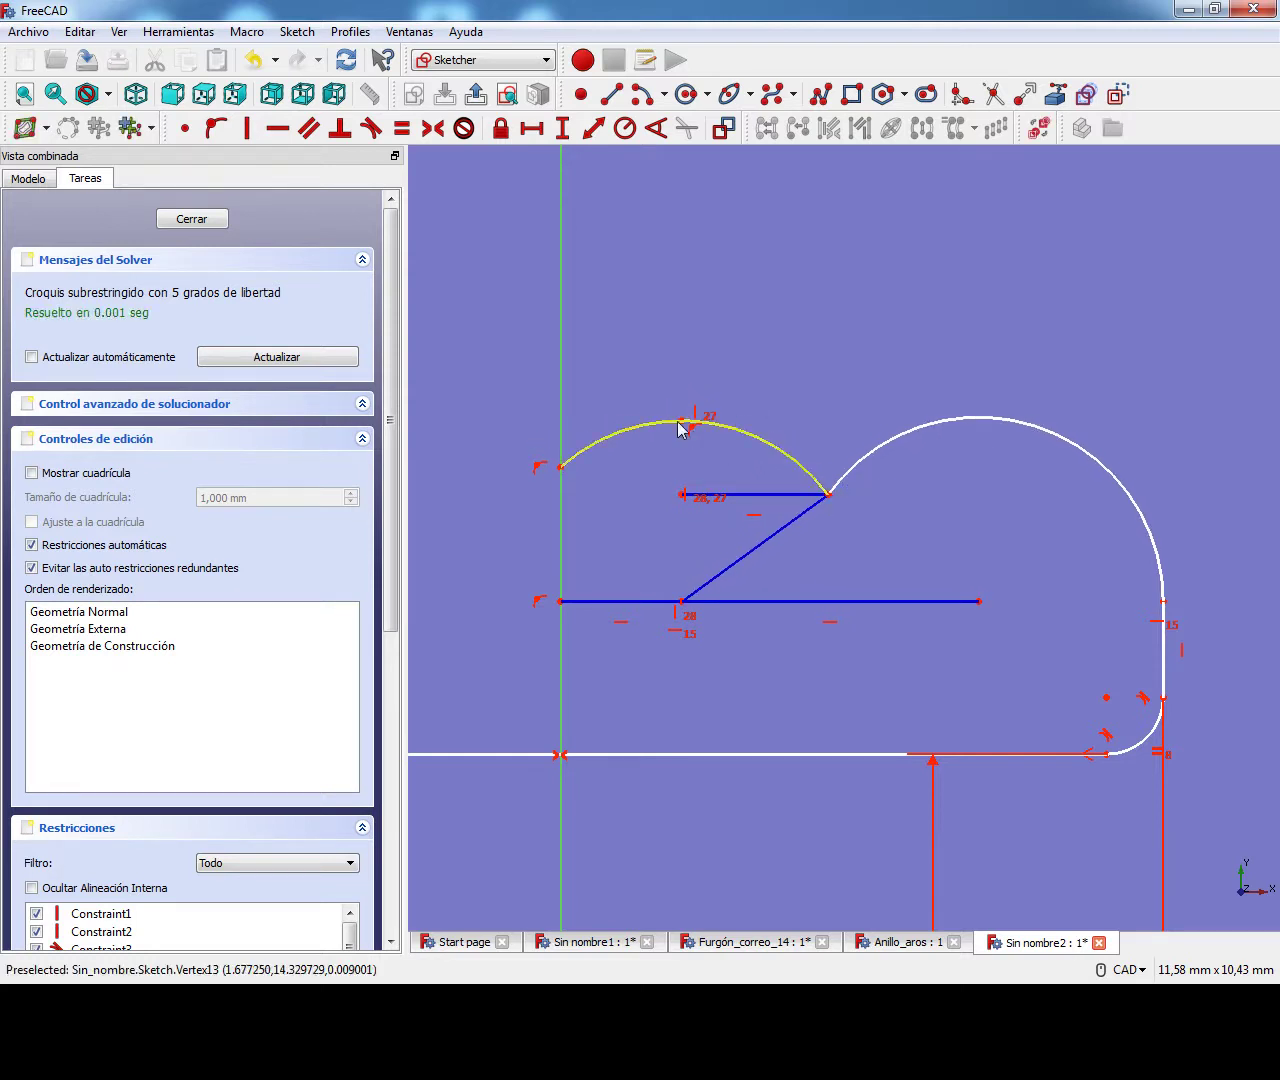
Constrain the vertical distance from the crest point to the base line to 4 mm and place the dimension outside the profile.
{"action": "left_click", "coordinate": [683, 419]}
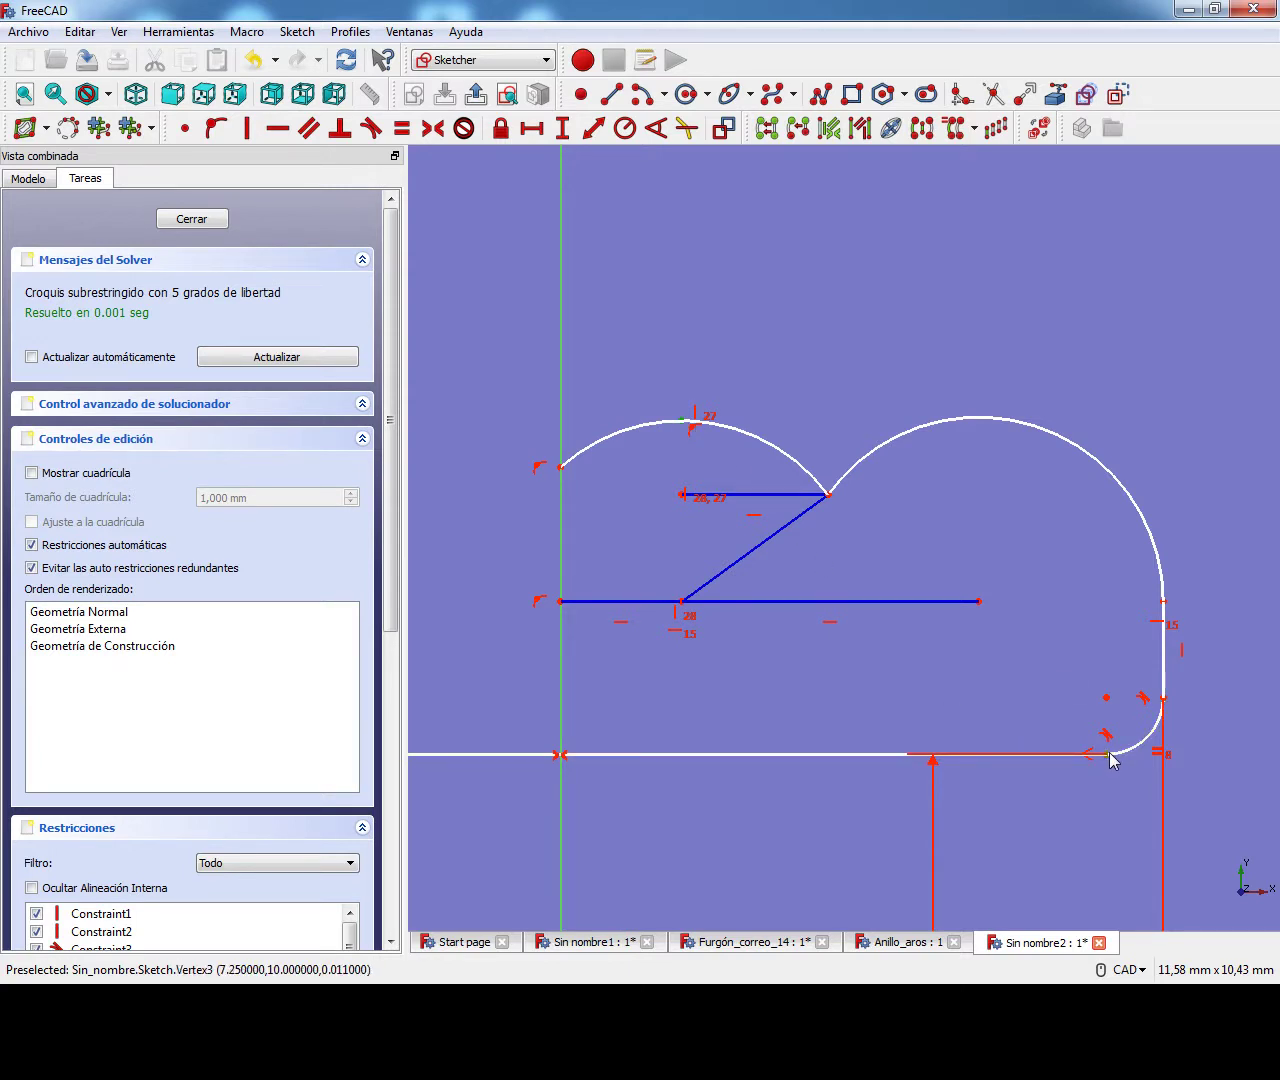
{"action": "left_click", "coordinate": [564, 128]}
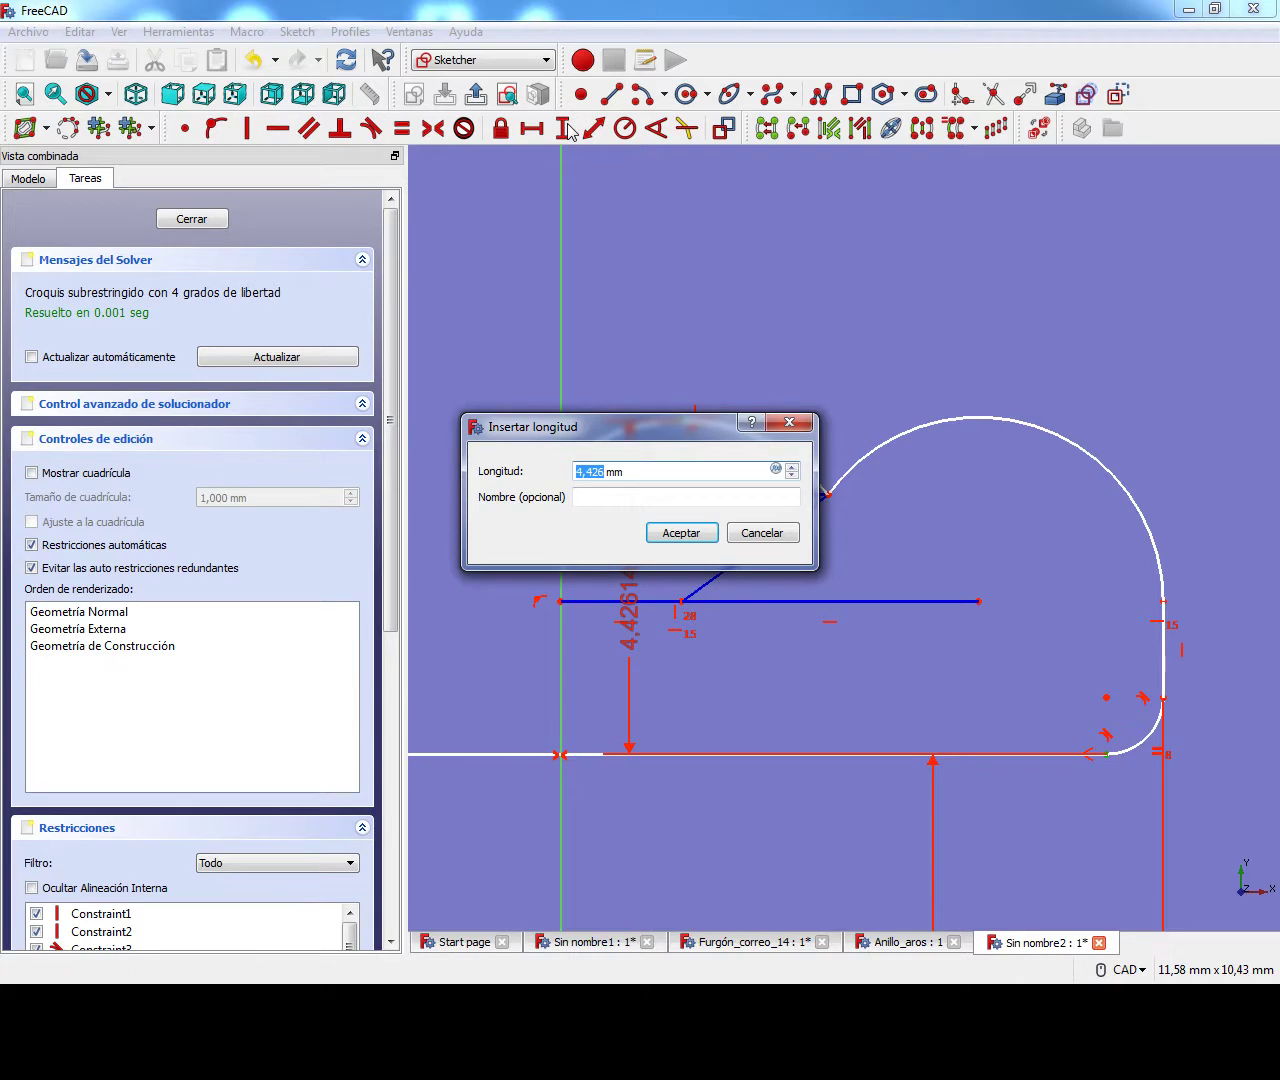
{"action": "type", "text": "4"}
{"action": "key", "text": "Return"}
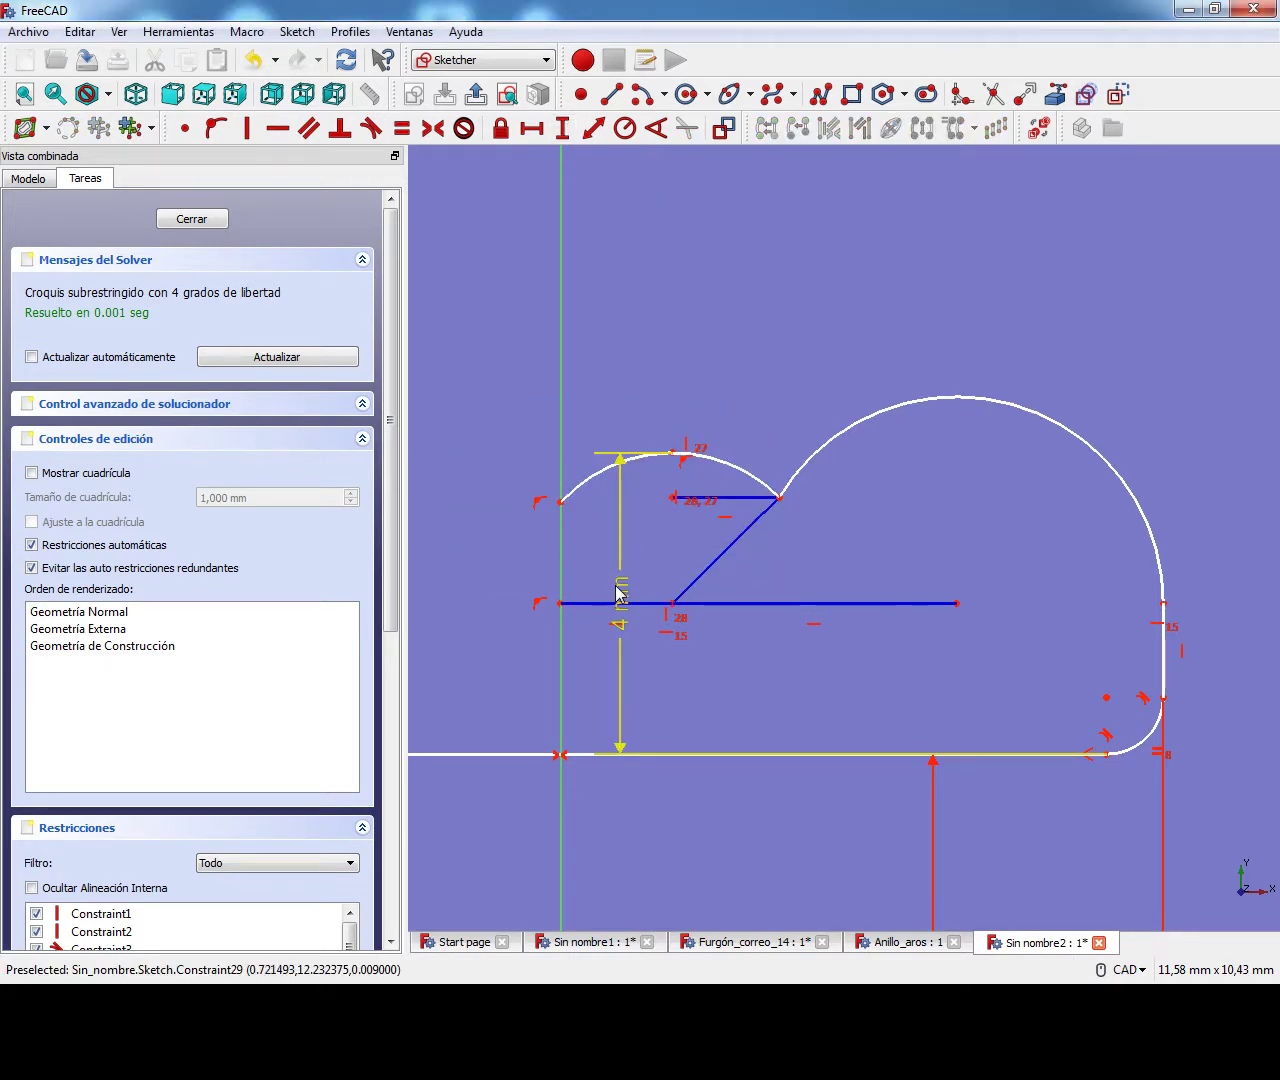
{"action": "mouse_move", "coordinate": [697, 543]}
{"action": "left_mouse_down"}
{"action": "mouse_move", "coordinate": [694, 563]}
{"action": "mouse_move", "coordinate": [900, 577]}
{"action": "mouse_move", "coordinate": [860, 595]}
{"action": "mouse_move", "coordinate": [900, 483]}
{"action": "left_mouse_up"}
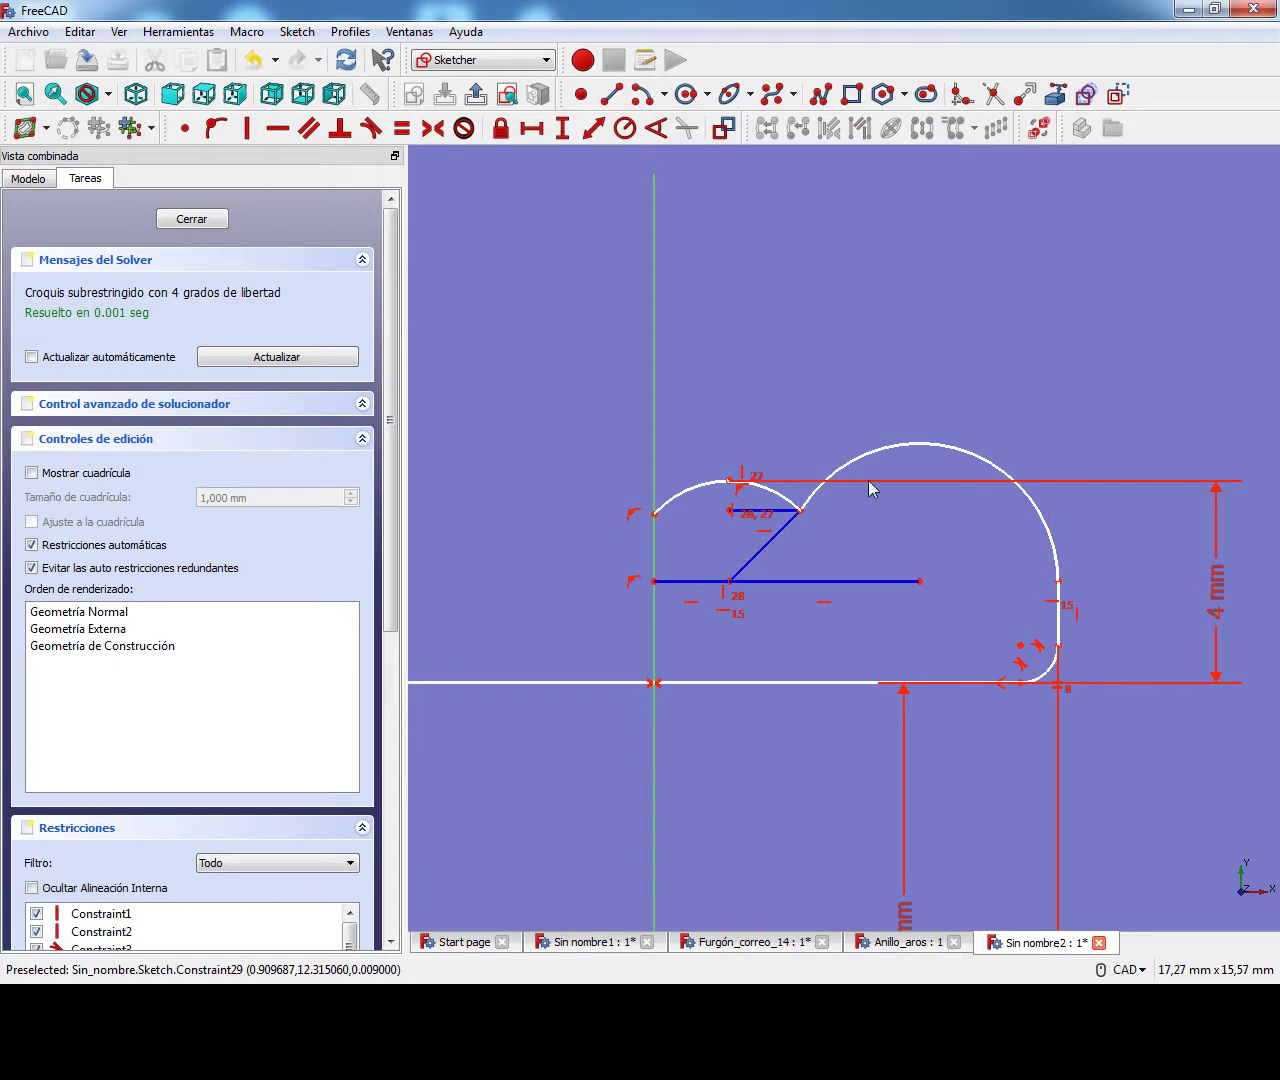
Lower the arc junction and adjust the first arc's start, and make the upper and axis-side horizontal construction lines equal in length.
{"action": "left_click_drag", "start_coordinate": [803, 513], "coordinate": [831, 523]}
{"action": "left_click_drag", "start_coordinate": [653, 530], "coordinate": [657, 516]}
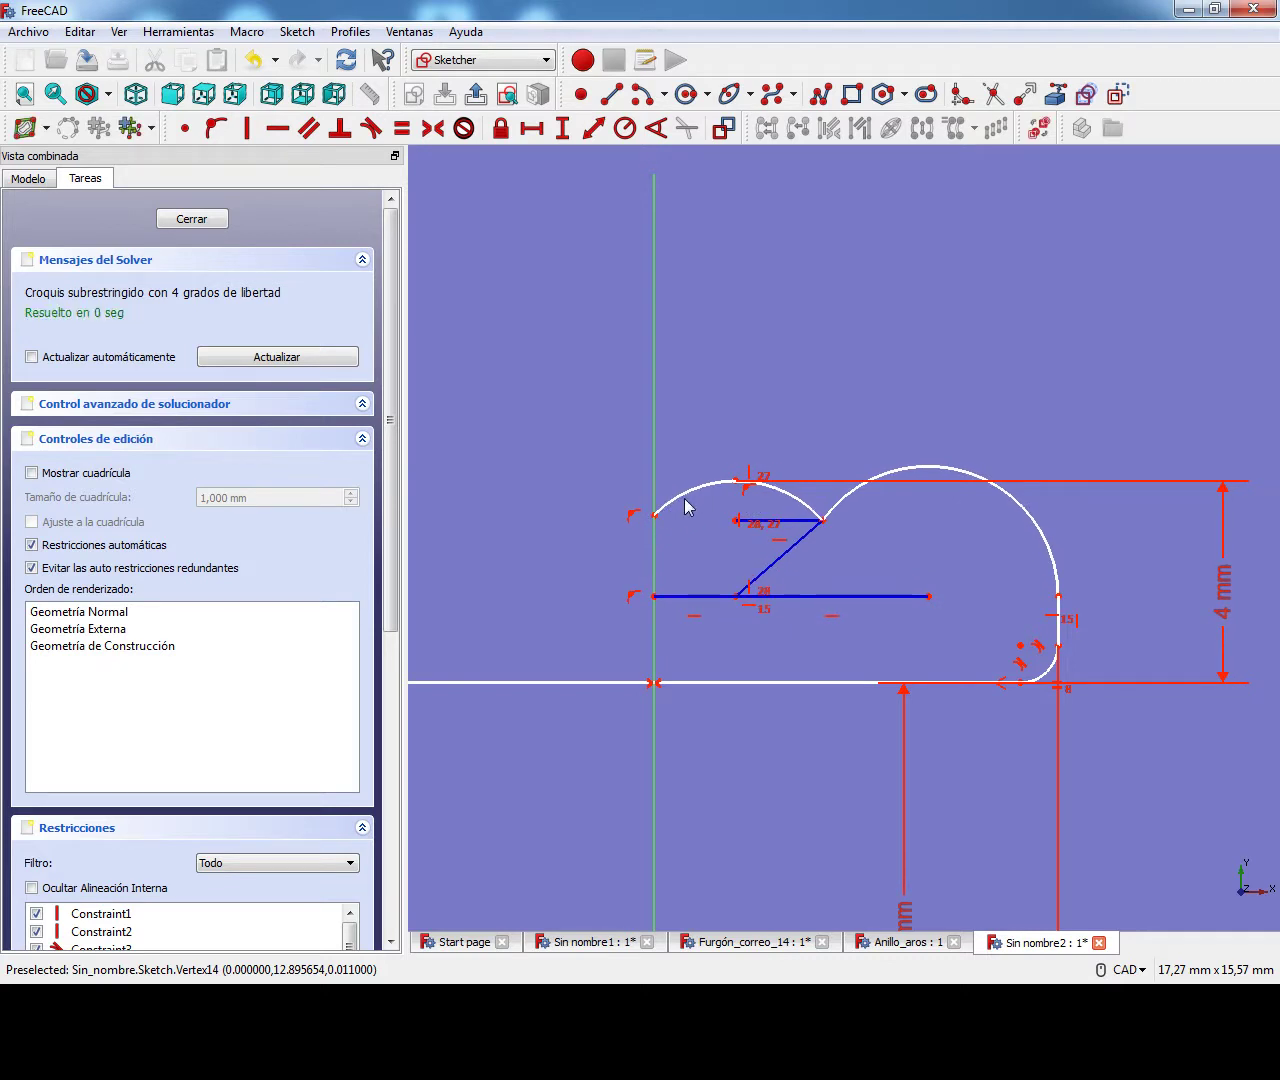
{"action": "left_click", "coordinate": [716, 597]}
{"action": "left_click", "coordinate": [798, 524]}
{"action": "left_click", "coordinate": [404, 130]}
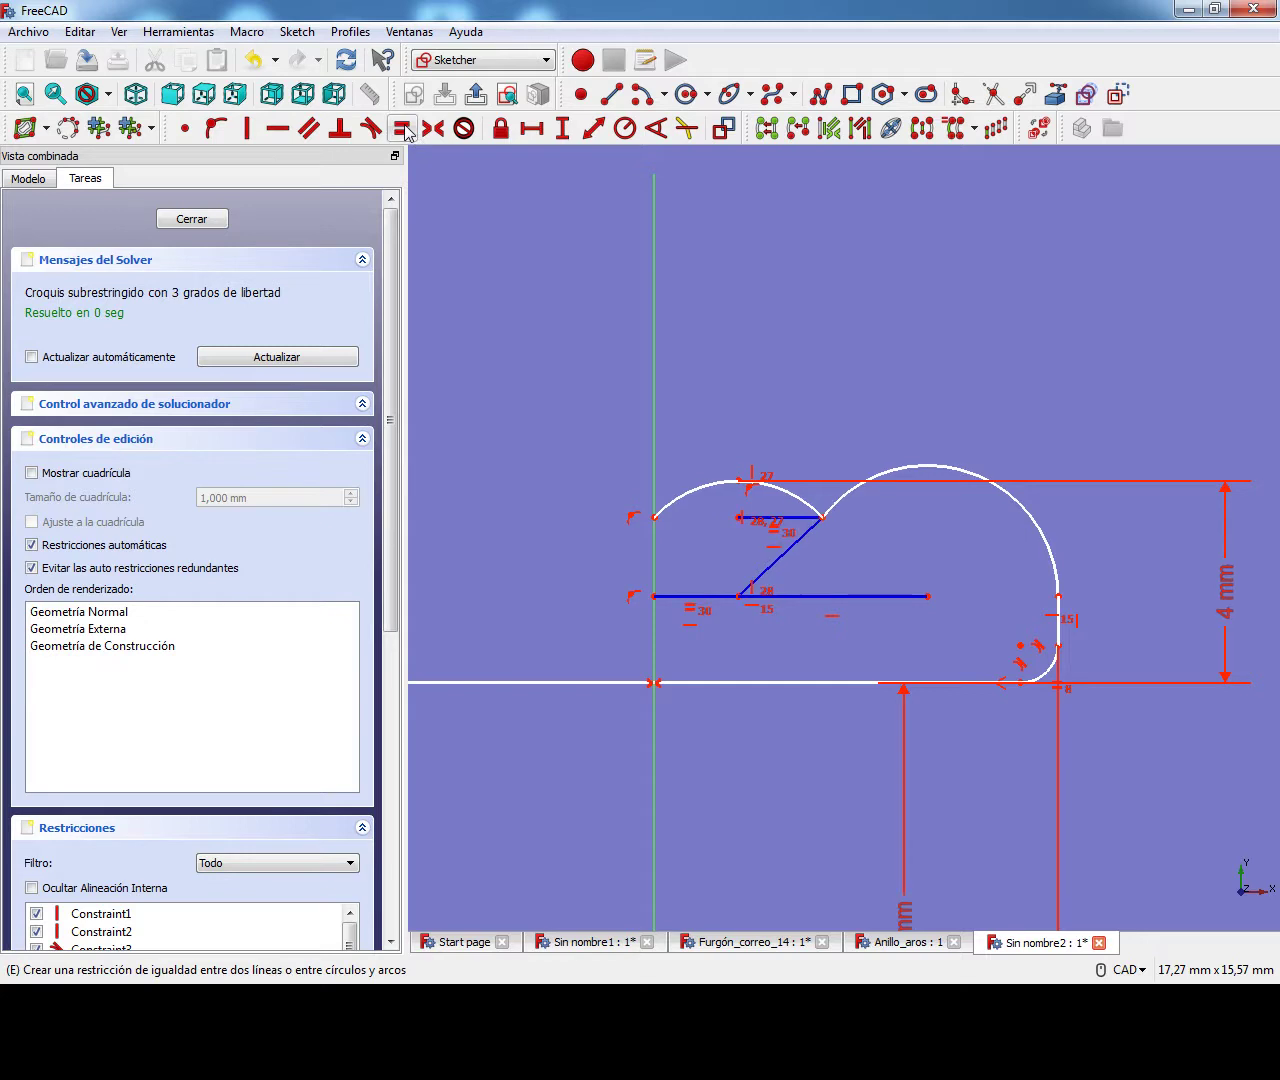
Constrain both upper arcs to share one radius of 2.25 mm.
{"action": "scroll", "coordinate": [777, 420], "scroll_direction": "up", "scroll_amount": 2}
{"action": "left_click", "coordinate": [768, 478]}
{"action": "left_click", "coordinate": [875, 463]}
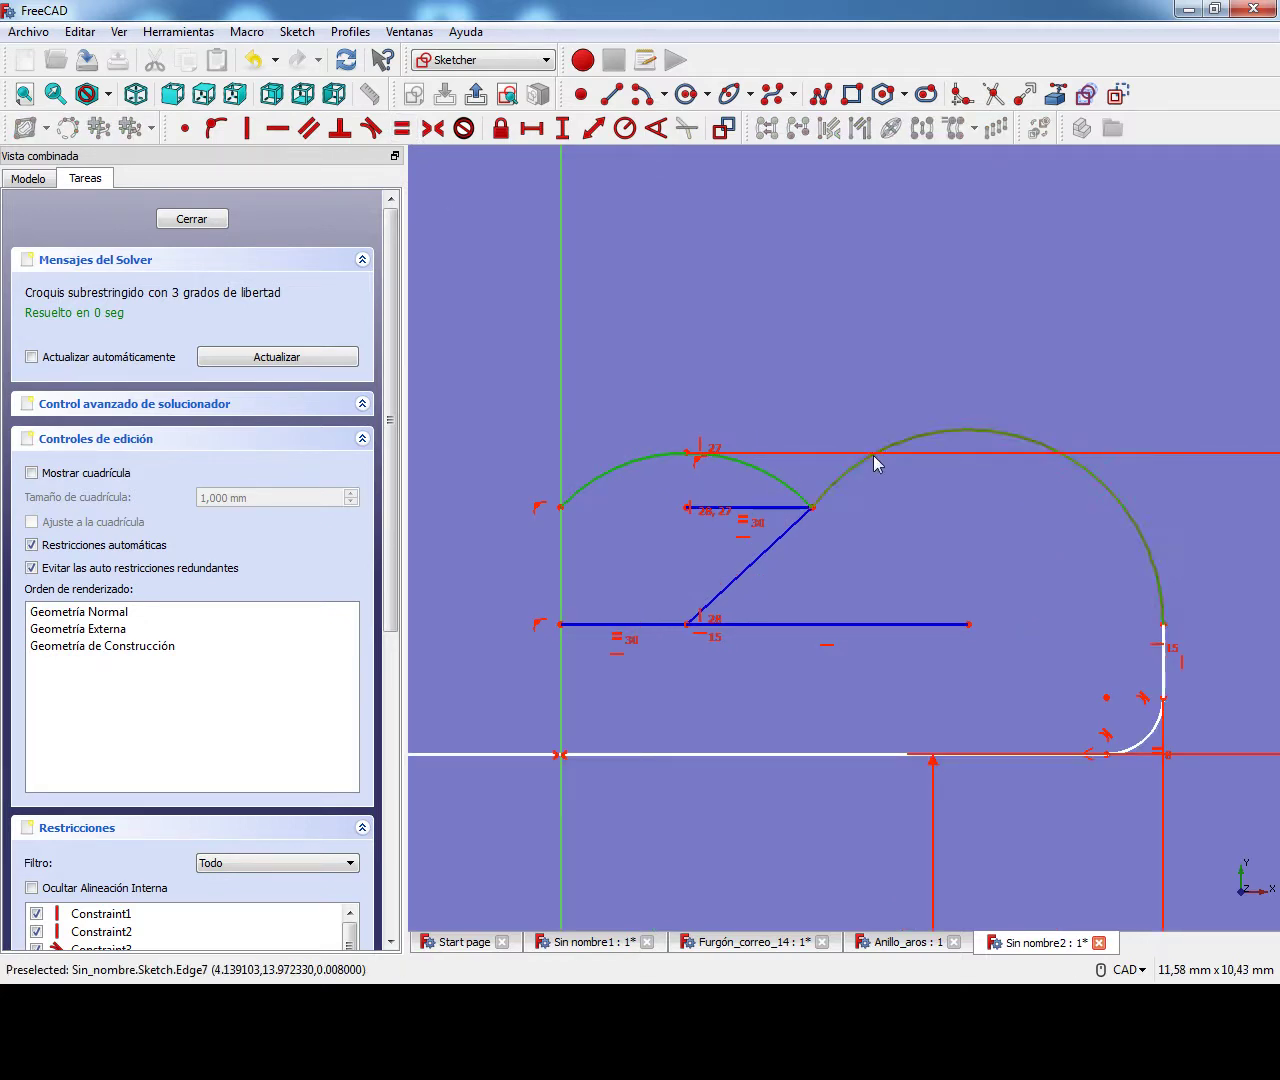
{"action": "left_click", "coordinate": [623, 129]}
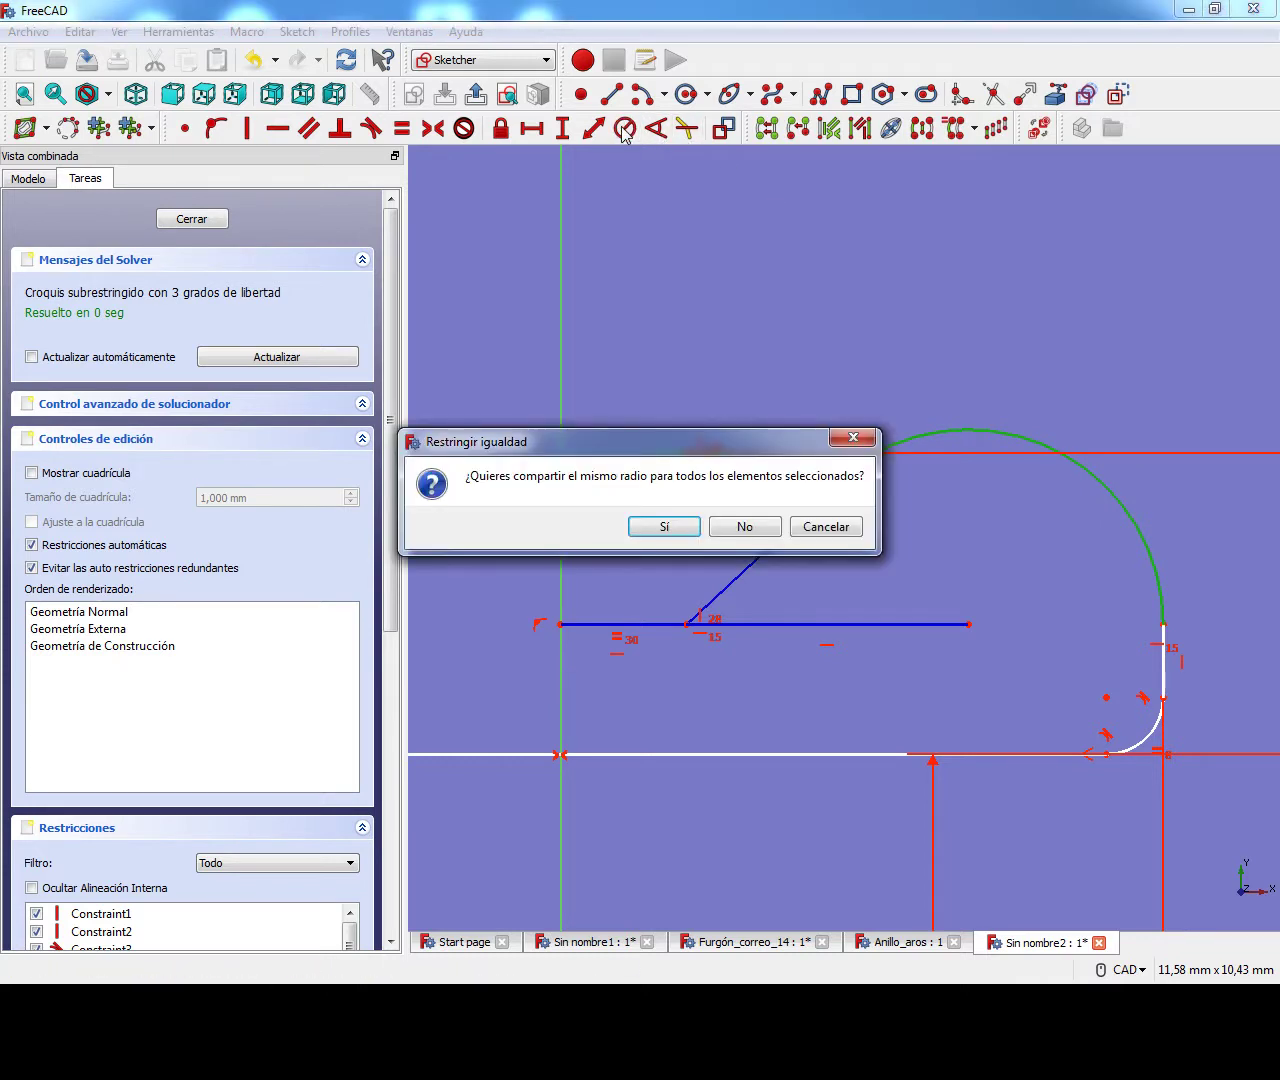
{"action": "left_click", "coordinate": [664, 527]}
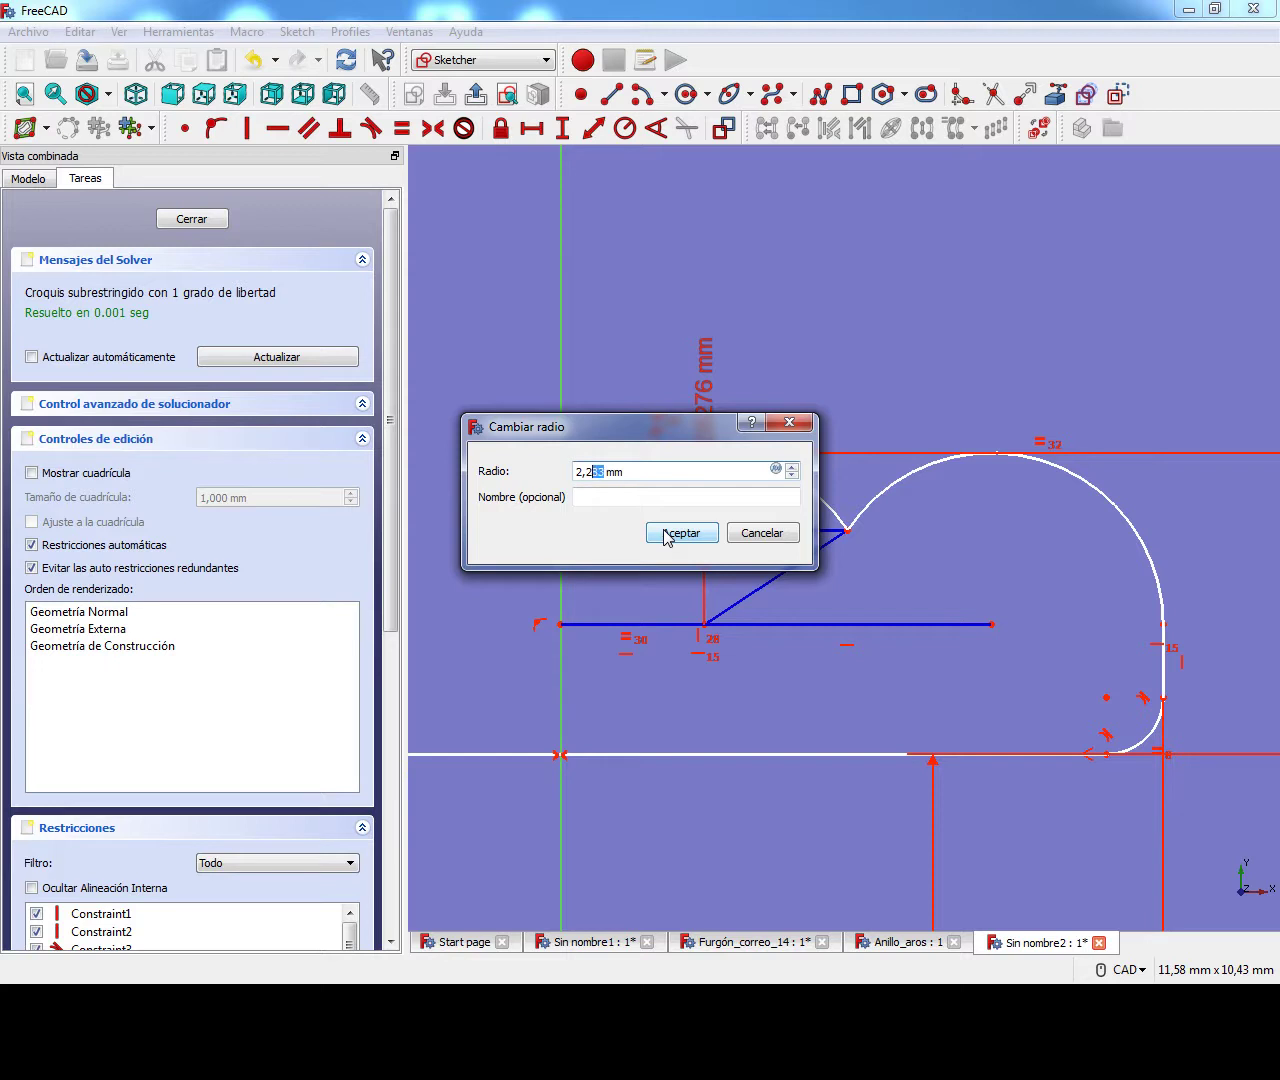
{"action": "type", "text": "5"}
{"action": "left_click", "coordinate": [665, 533]}
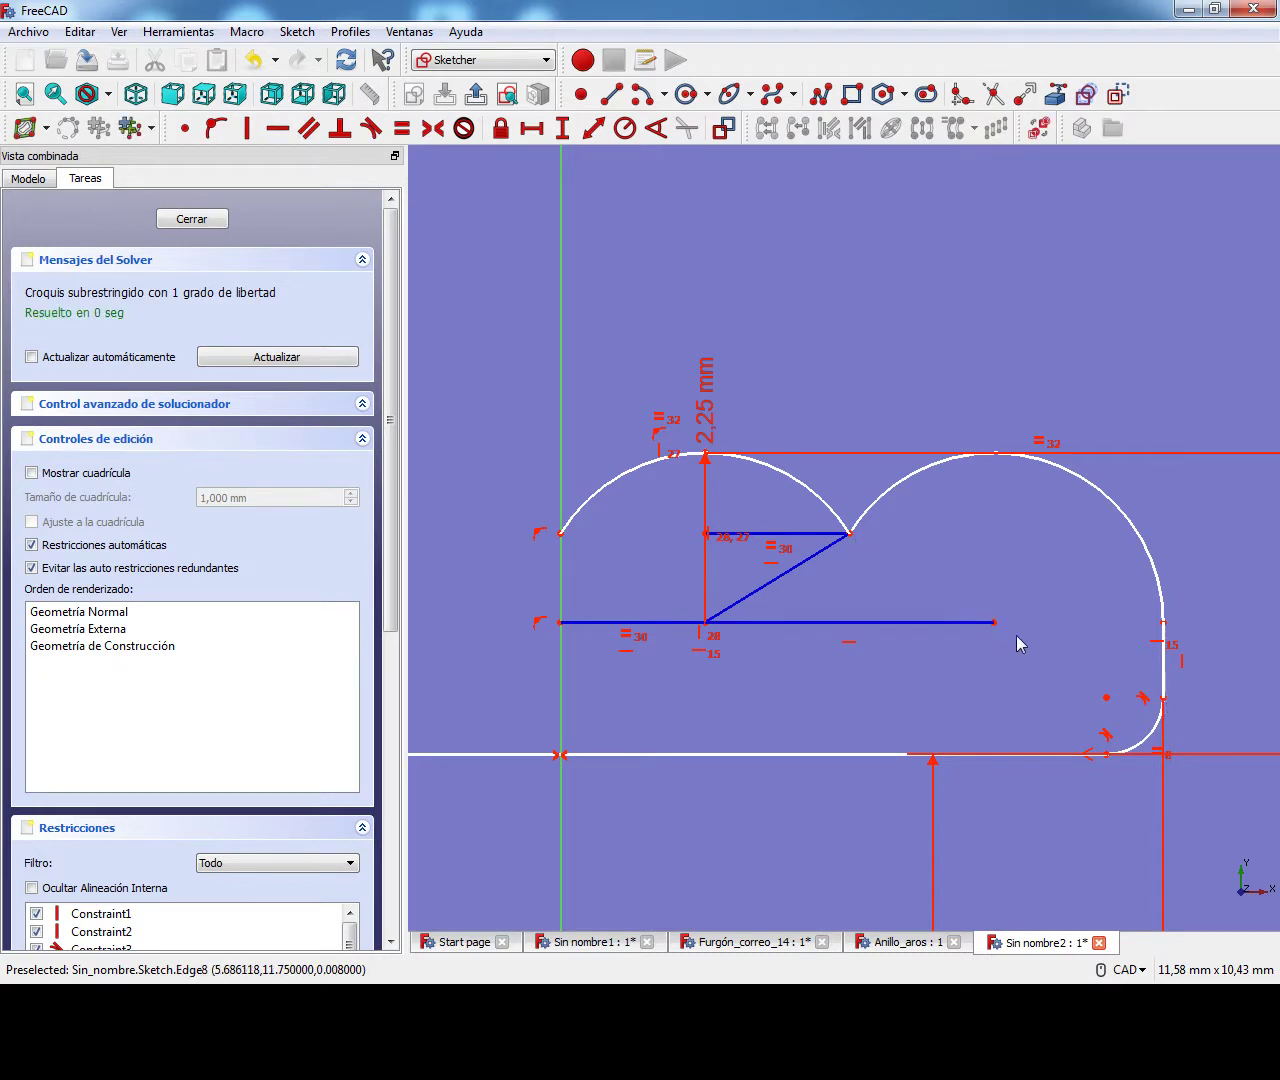
Reposition the 2.25 mm radius dimension diagonally above the first arc, clear of the profile.
{"action": "left_click_drag", "start_coordinate": [993, 621], "coordinate": [1040, 630]}
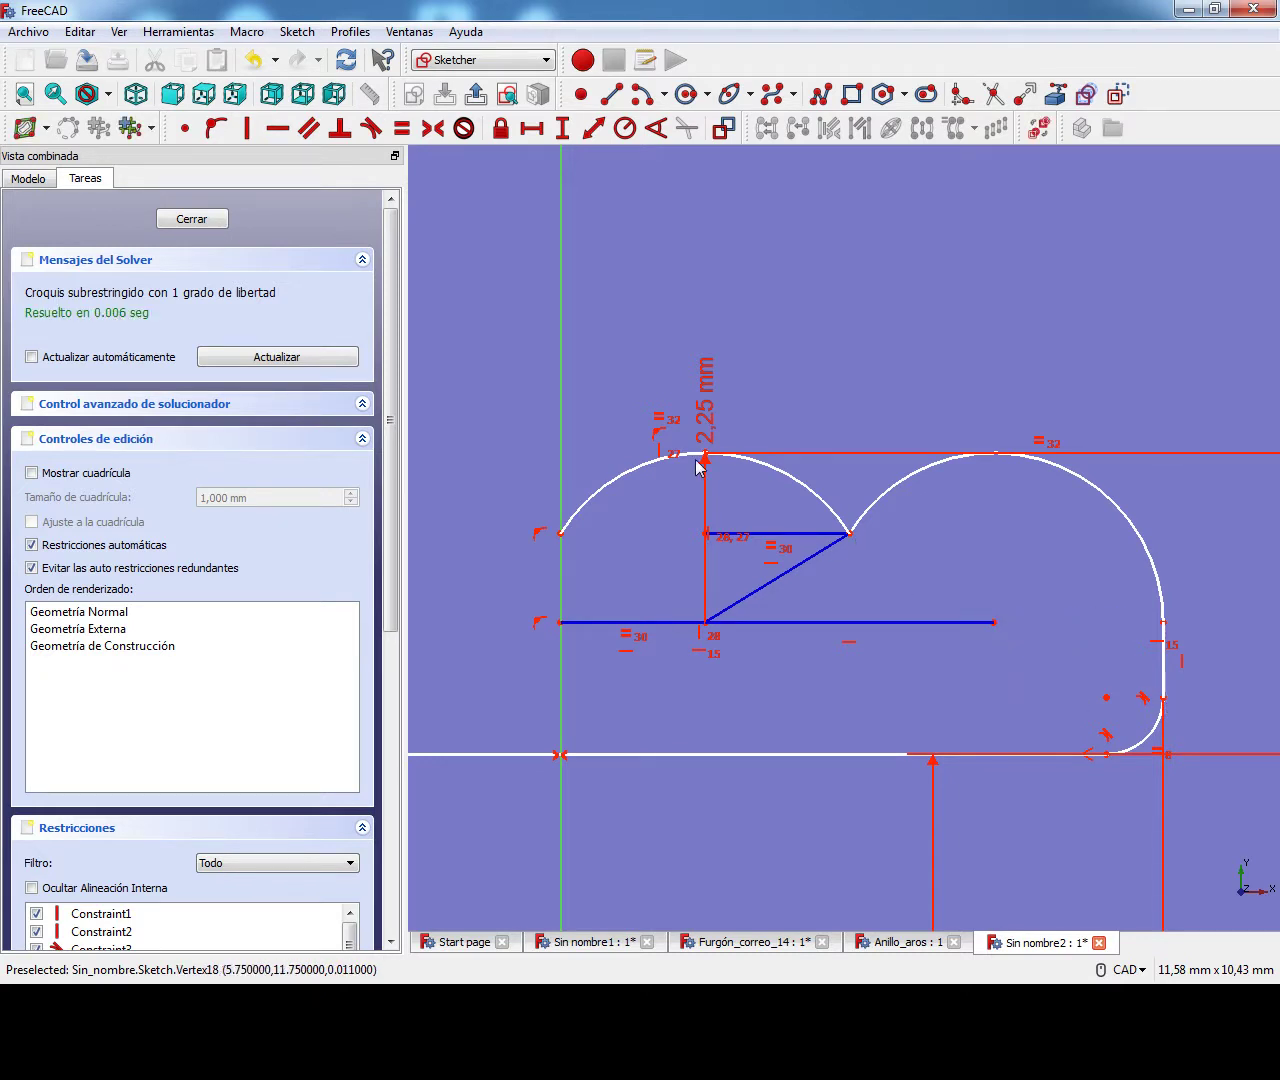
{"action": "scroll", "coordinate": [842, 539], "scroll_direction": "down", "scroll_amount": 2}
{"action": "left_click_drag", "start_coordinate": [750, 432], "coordinate": [920, 388]}
Draw an arc on the other side of the vertical axis, beginning at the first arc's start point on the axis.
{"action": "scroll", "coordinate": [654, 646], "scroll_direction": "down", "scroll_amount": 2}
{"action": "middle_click_drag", "start_coordinate": [654, 646], "coordinate": [791, 679]}
{"action": "mouse_move", "coordinate": [625, 627]}
{"action": "left_mouse_down"}
{"action": "mouse_move", "coordinate": [634, 571]}
{"action": "mouse_move", "coordinate": [632, 624]}
{"action": "left_mouse_up"}
{"action": "scroll", "coordinate": [636, 620], "scroll_direction": "up", "scroll_amount": 2}
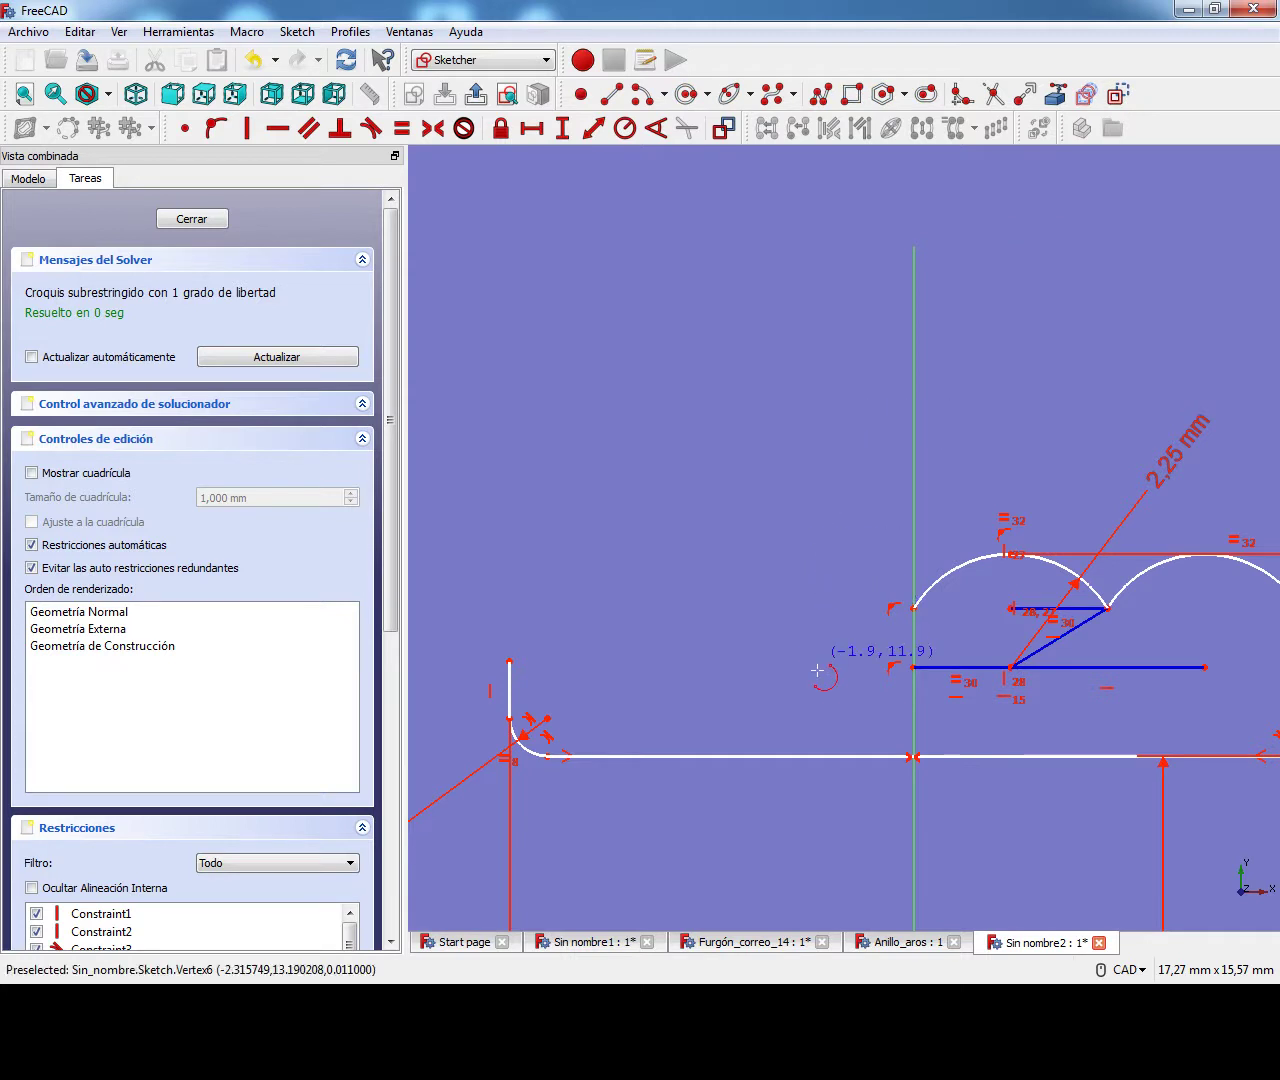
{"action": "left_click", "coordinate": [773, 668]}
{"action": "left_click", "coordinate": [906, 598]}
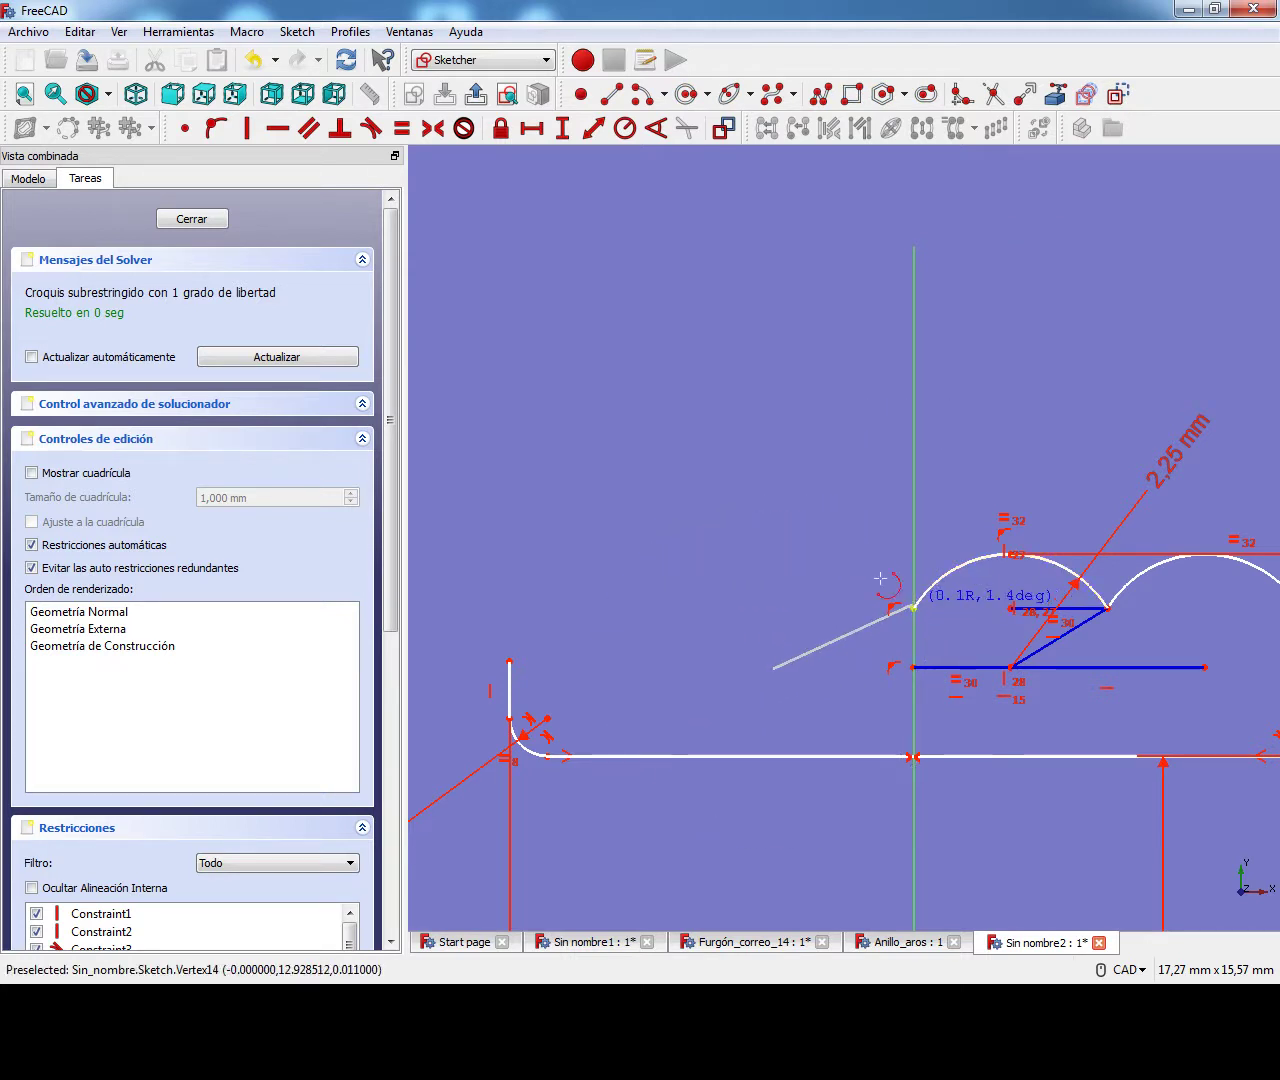
{"action": "left_click", "coordinate": [676, 557]}
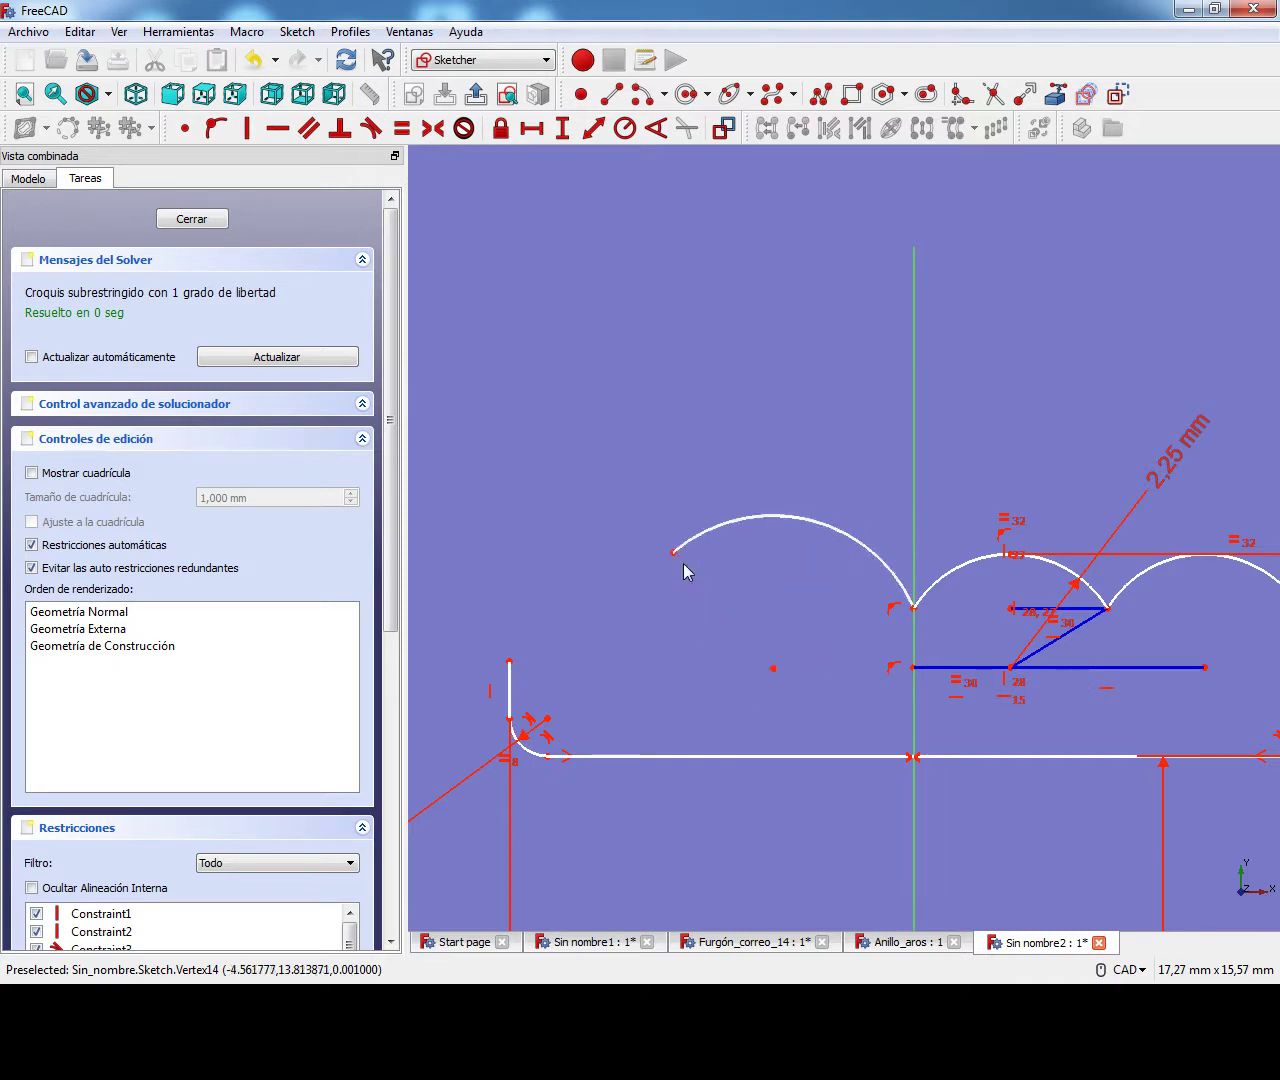
Draw an outer arc from the left side's upper endpoint, join its end to the previous arc, and adjust their junction.
{"action": "left_click", "coordinate": [580, 663]}
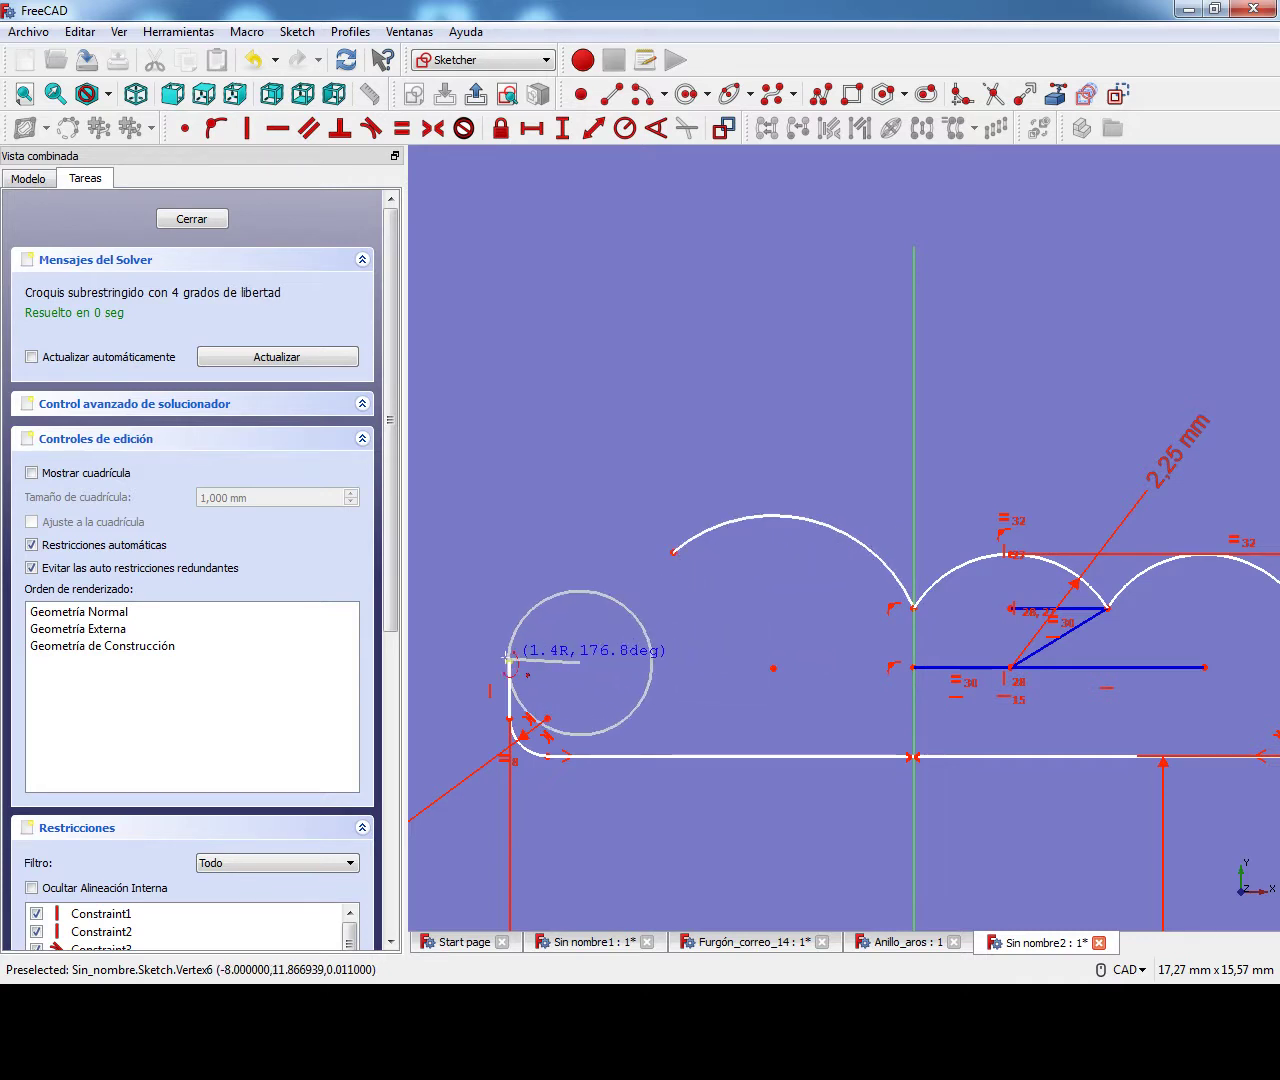
{"action": "left_click", "coordinate": [511, 664]}
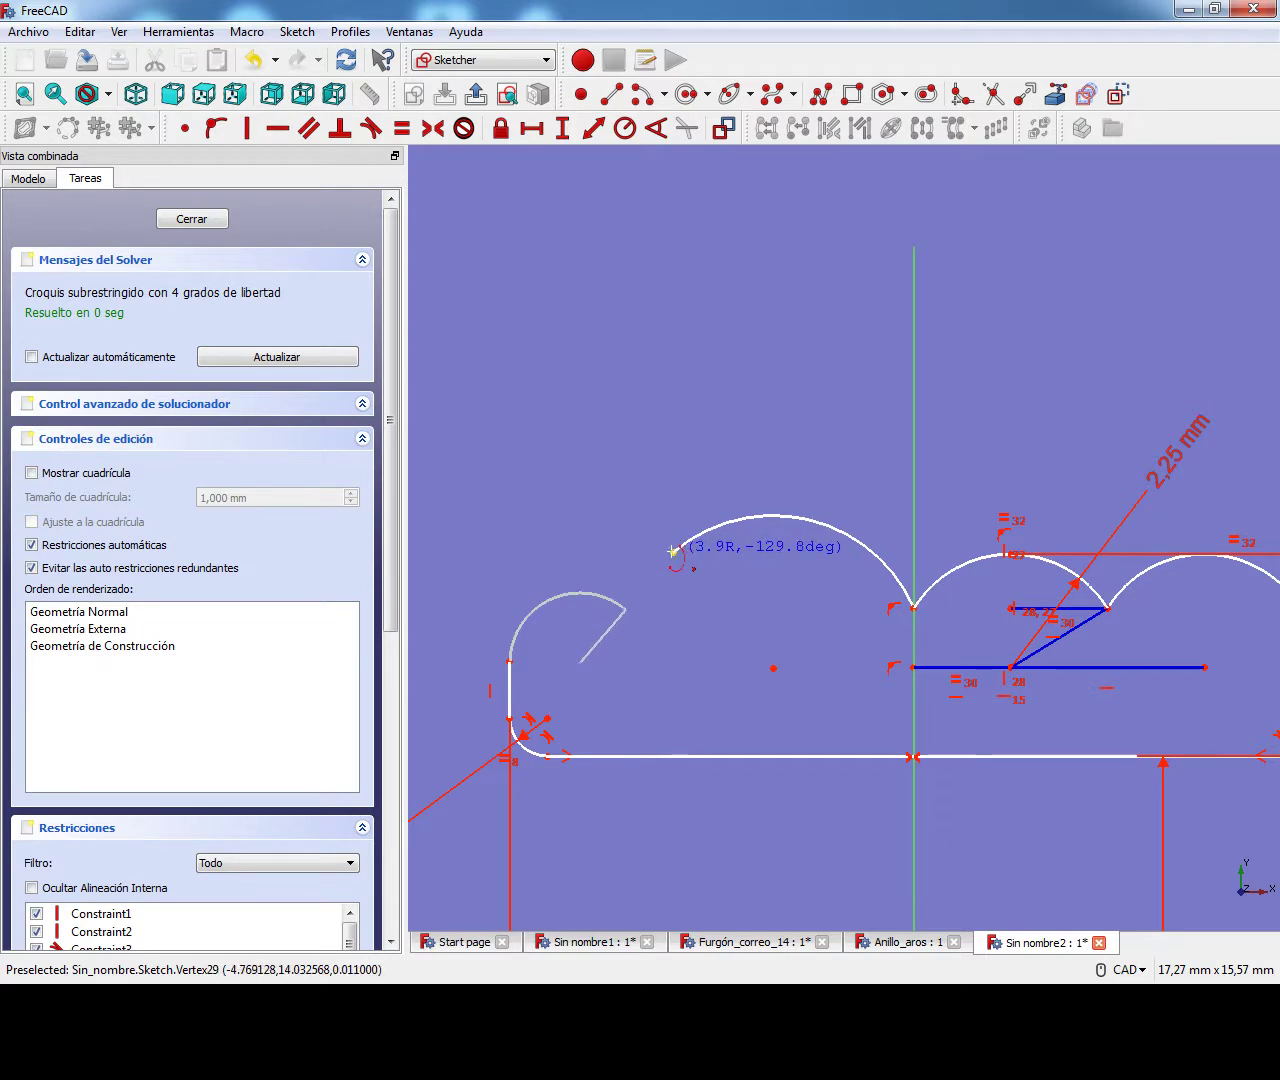
{"action": "left_click", "coordinate": [629, 603]}
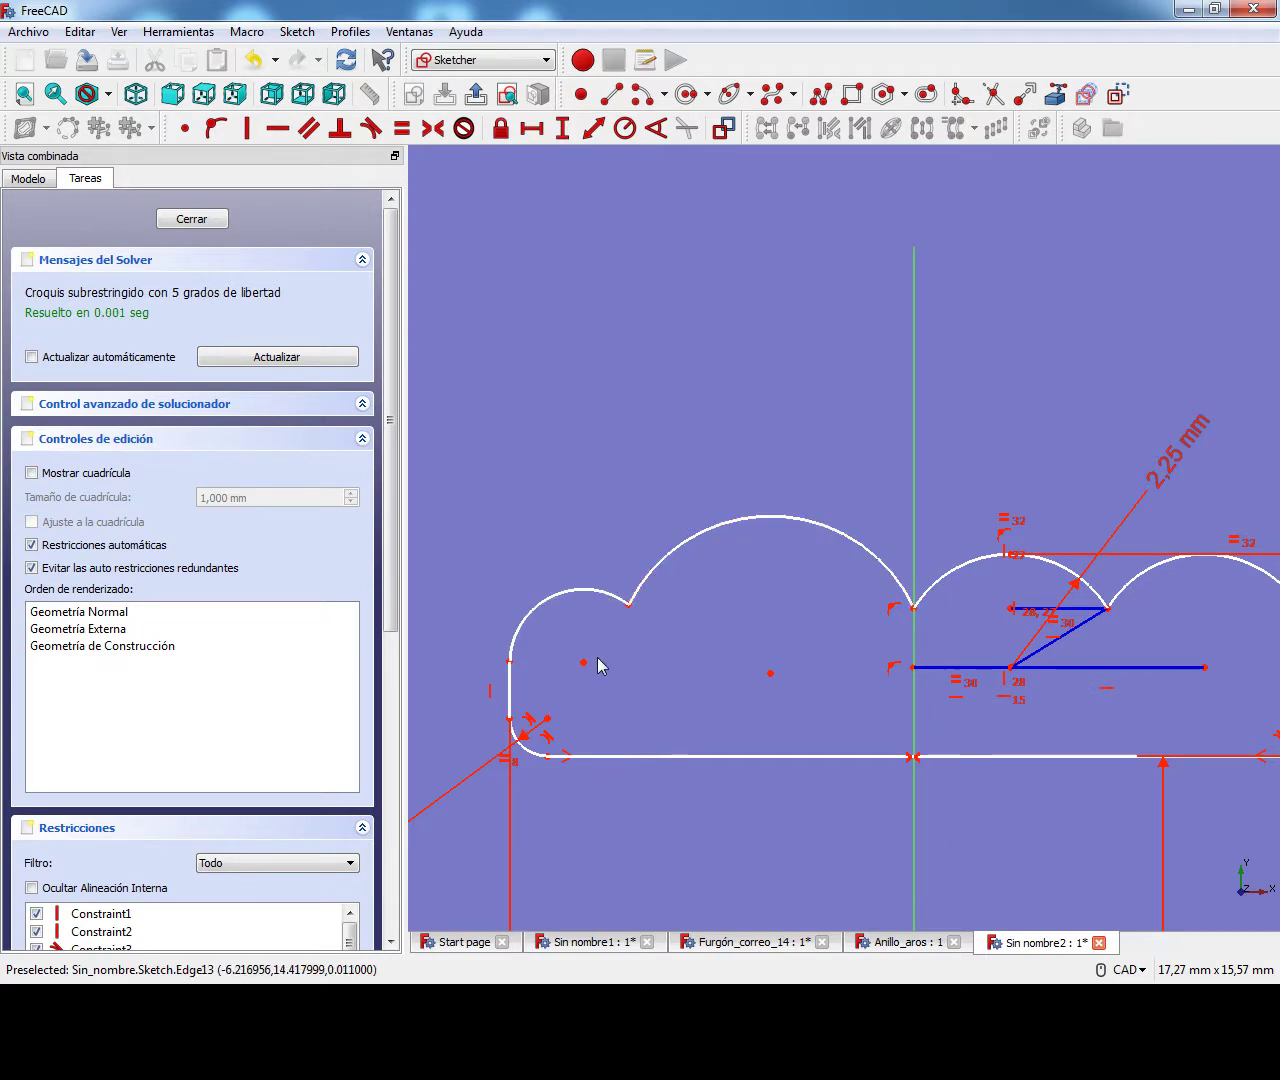
{"action": "left_click_drag", "start_coordinate": [630, 605], "coordinate": [657, 578]}
Horizontally align the upper endpoints of the profile's left and right vertical sides.
{"action": "scroll", "coordinate": [710, 615], "scroll_direction": "down", "scroll_amount": 3}
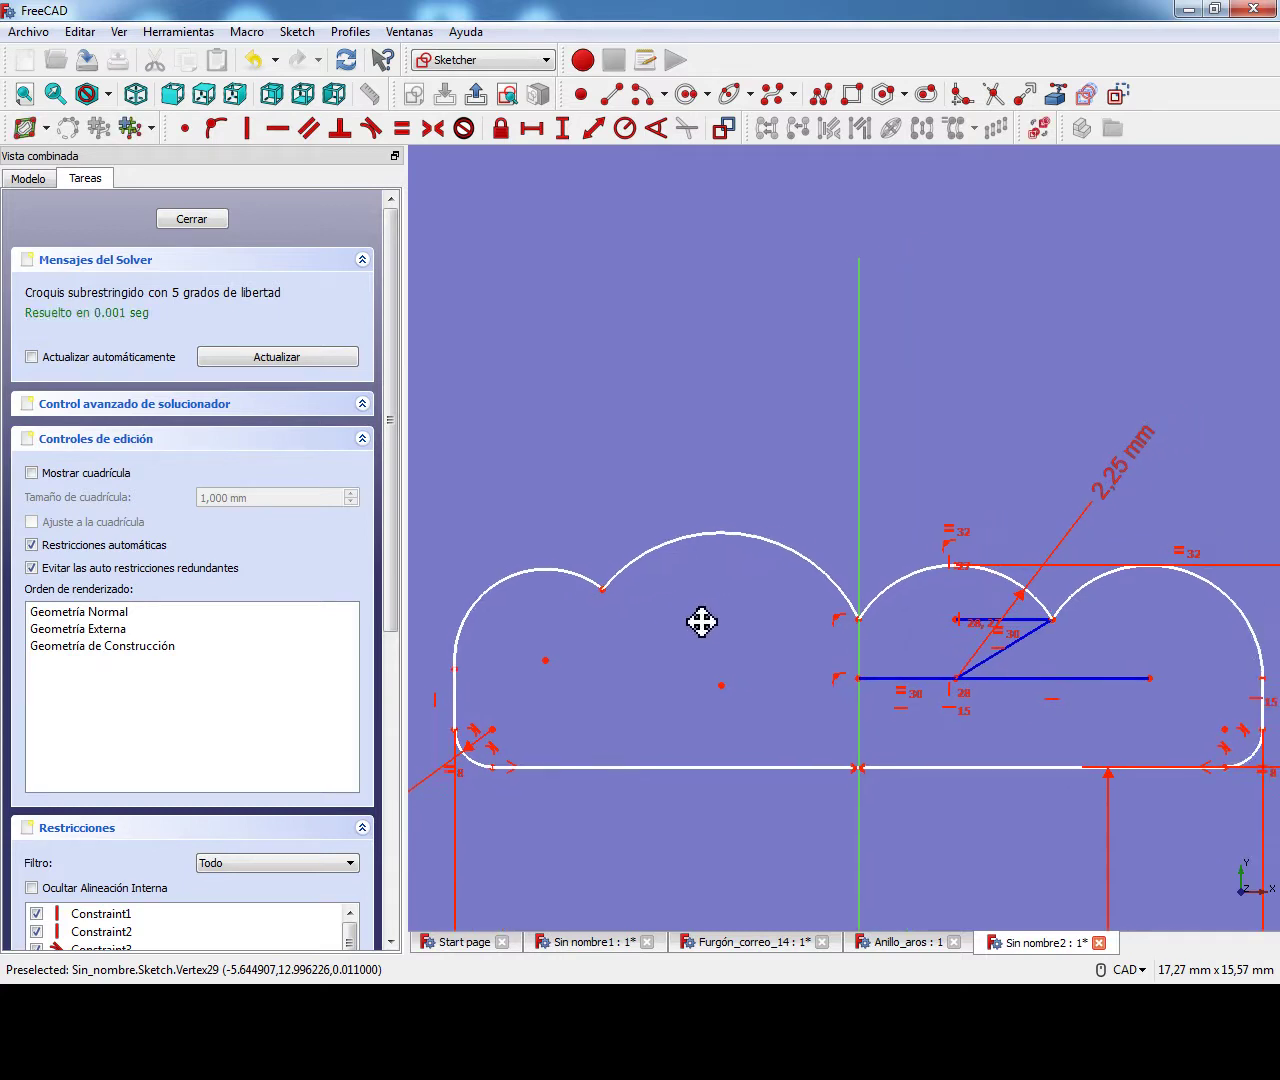
{"action": "middle_click_drag", "start_coordinate": [697, 622], "coordinate": [634, 623]}
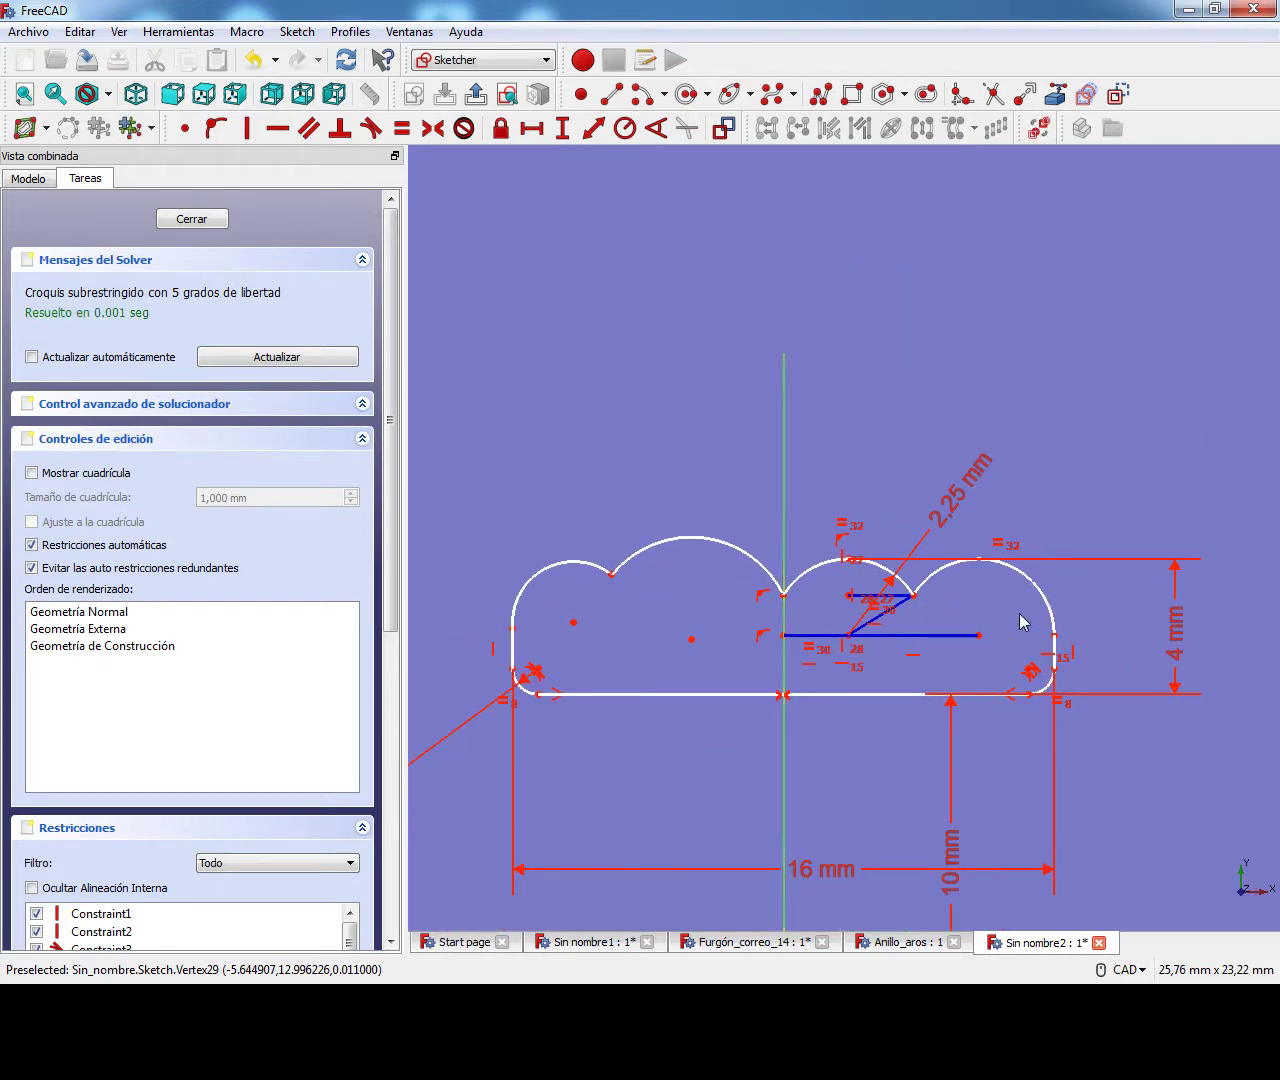
{"action": "left_click", "coordinate": [1052, 638]}
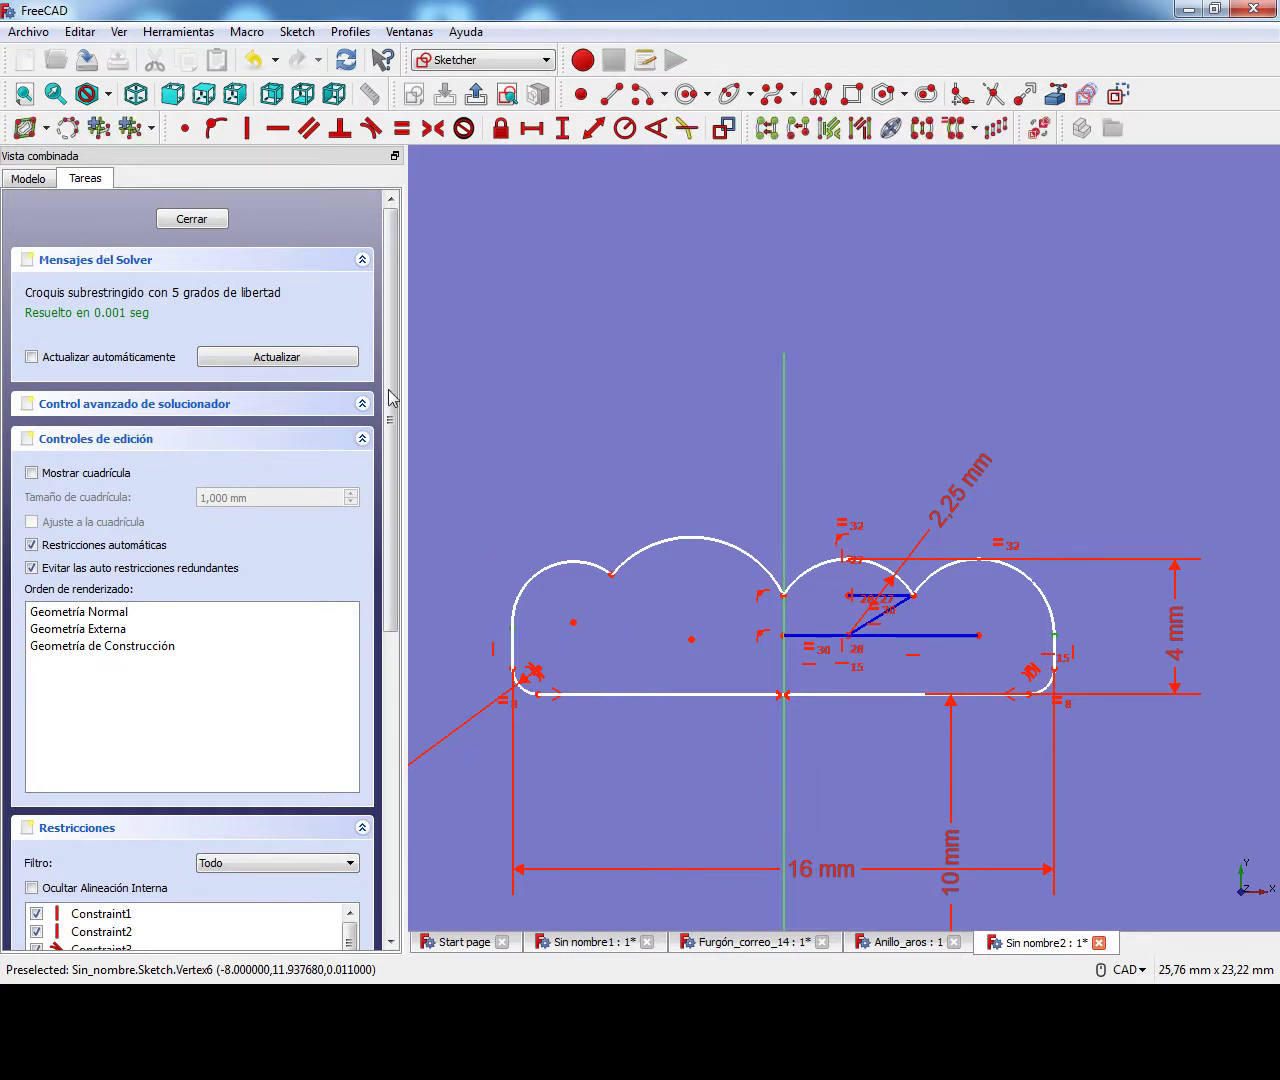
{"action": "left_click", "coordinate": [278, 128]}
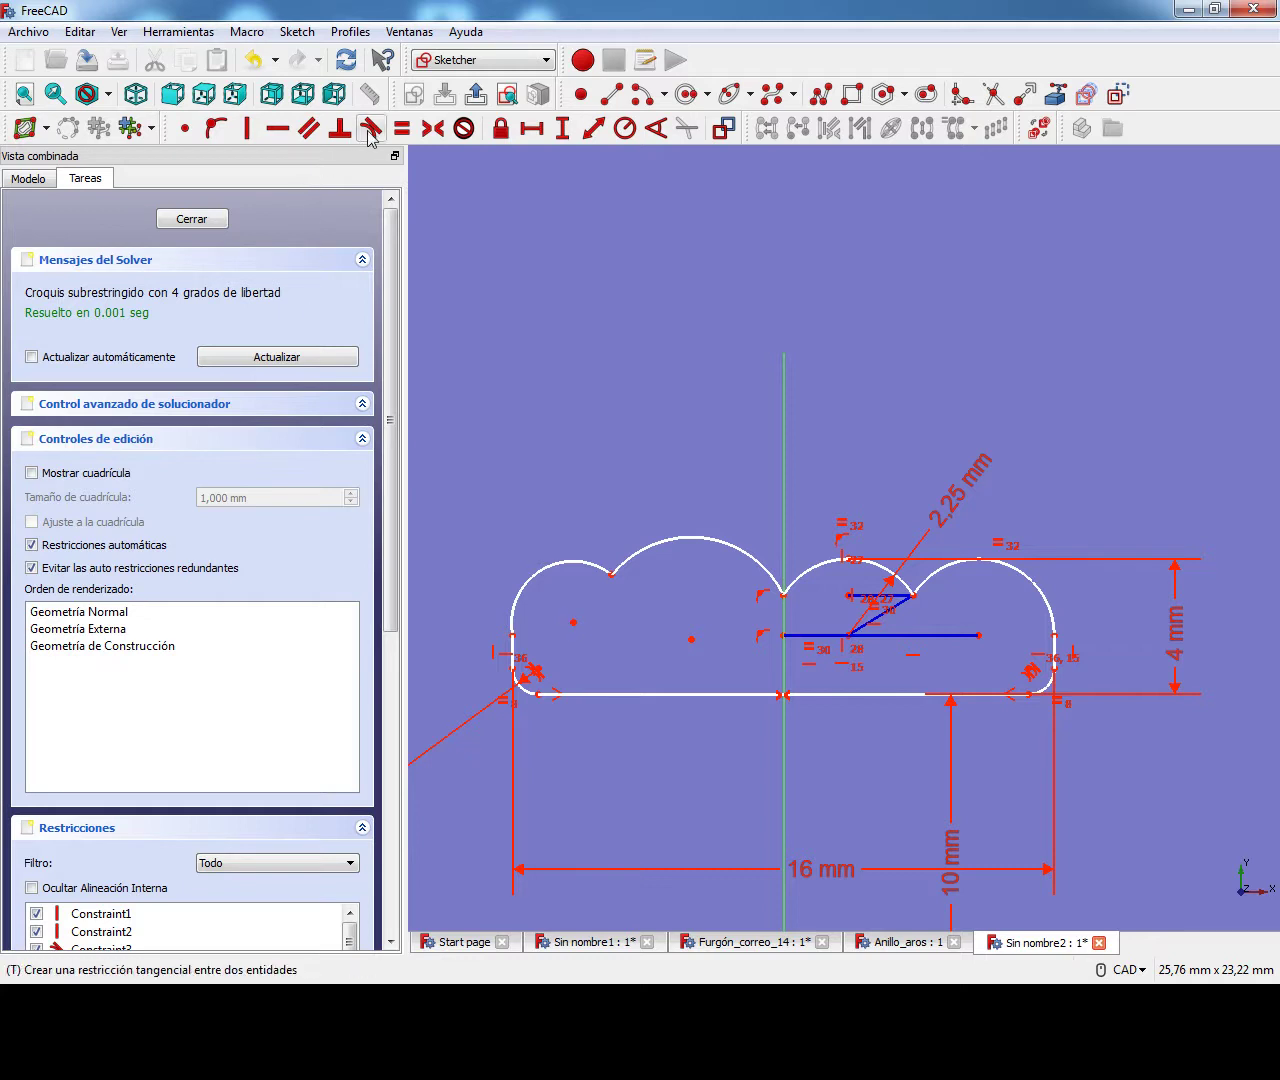
Constrain both left arc centres symmetric to their right-hand counterparts about the vertical axis, and close the sketch.
{"action": "left_click", "coordinate": [428, 129]}
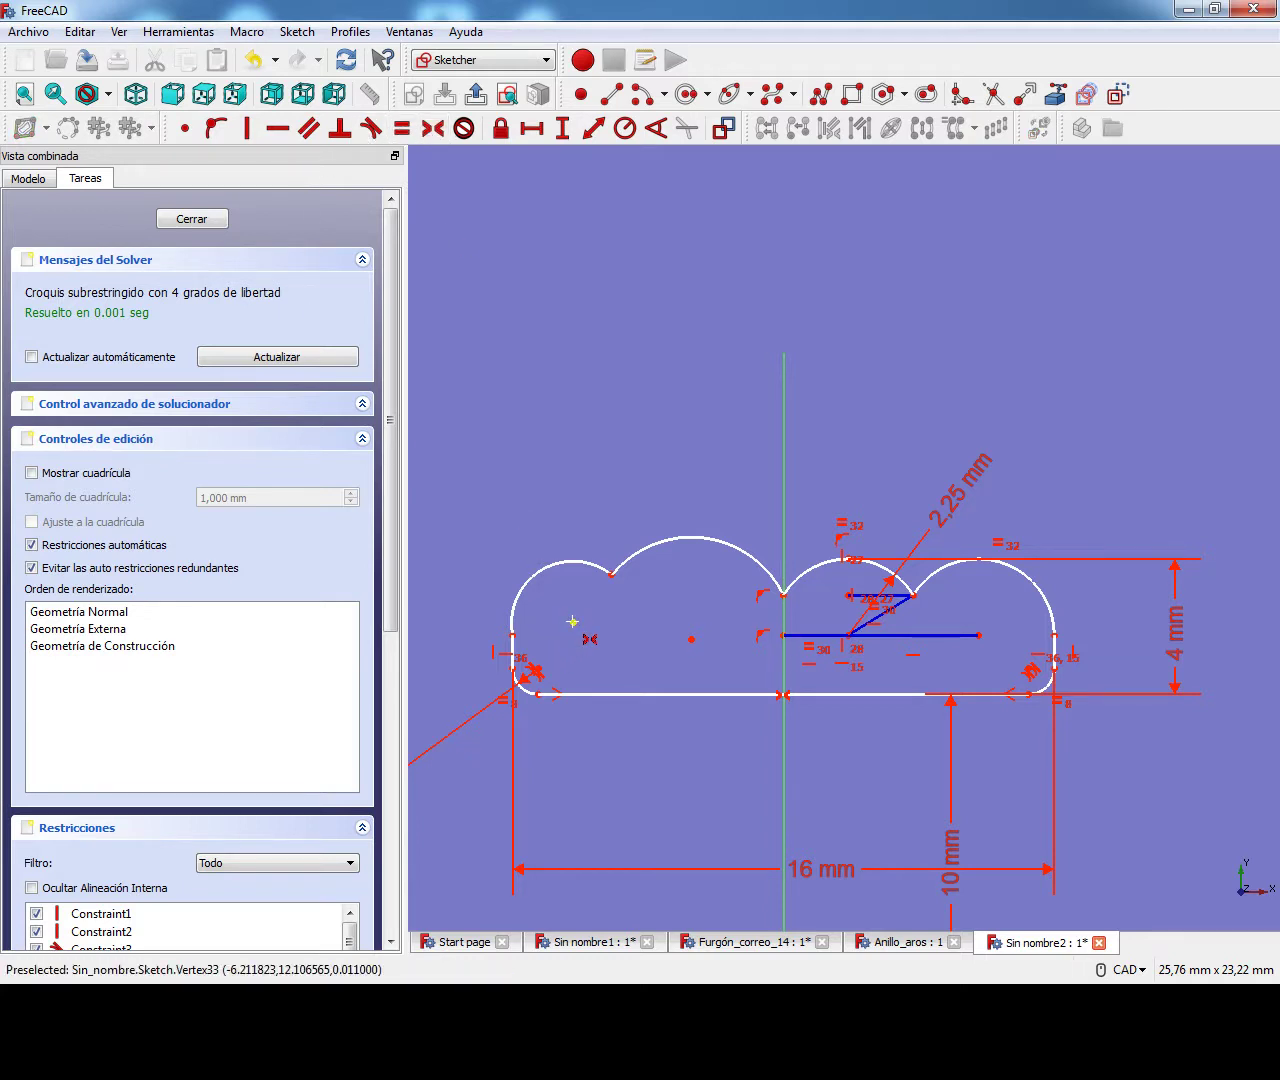
{"action": "left_click", "coordinate": [785, 663]}
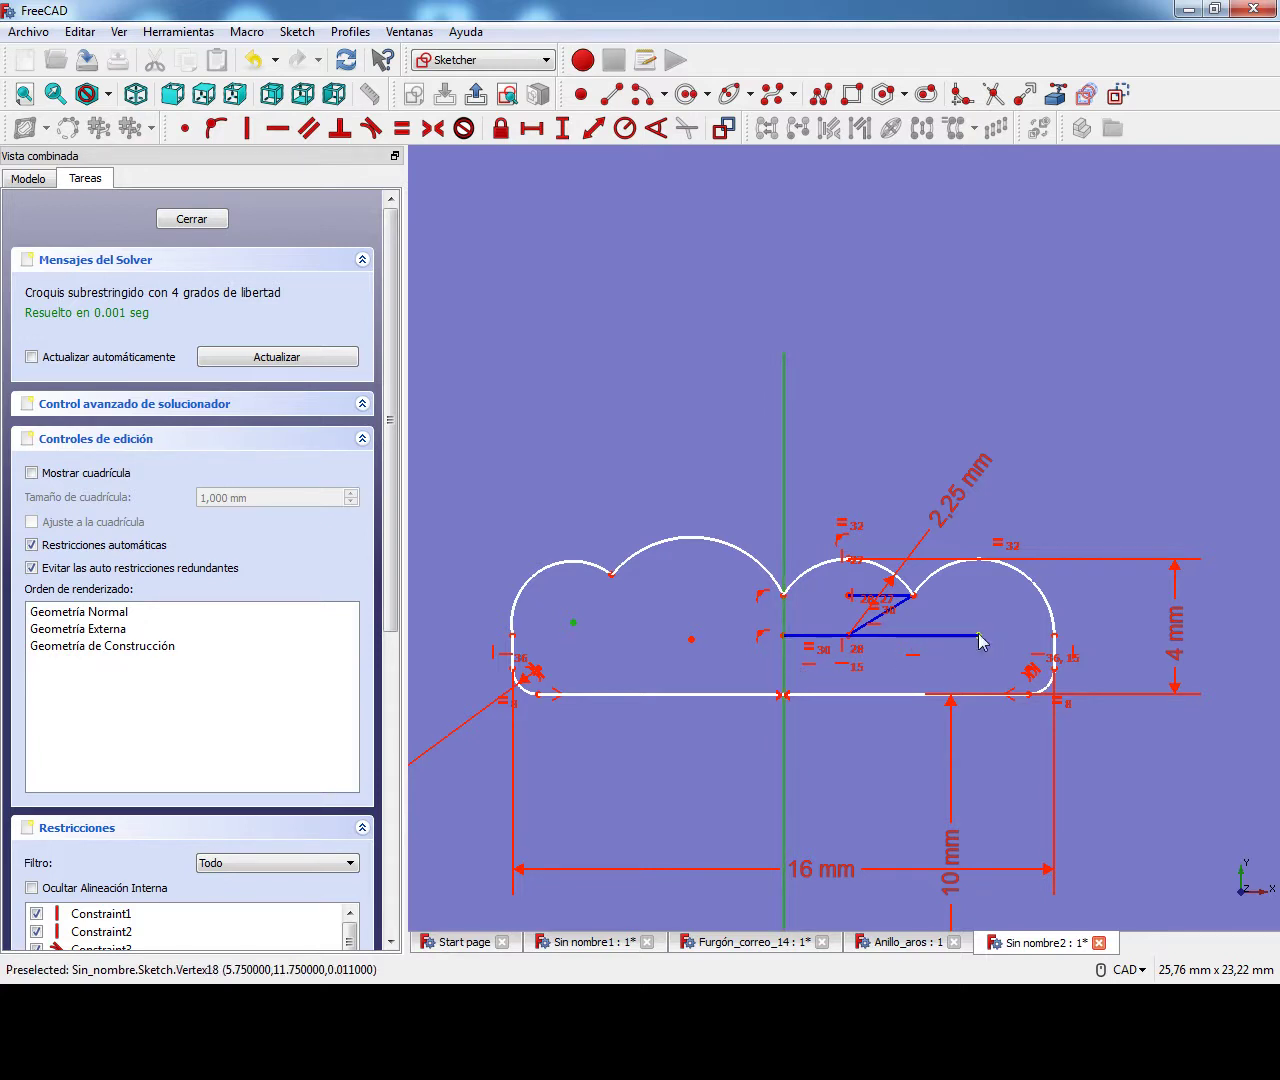
{"action": "left_click", "coordinate": [980, 641]}
{"action": "key", "text": "s"}
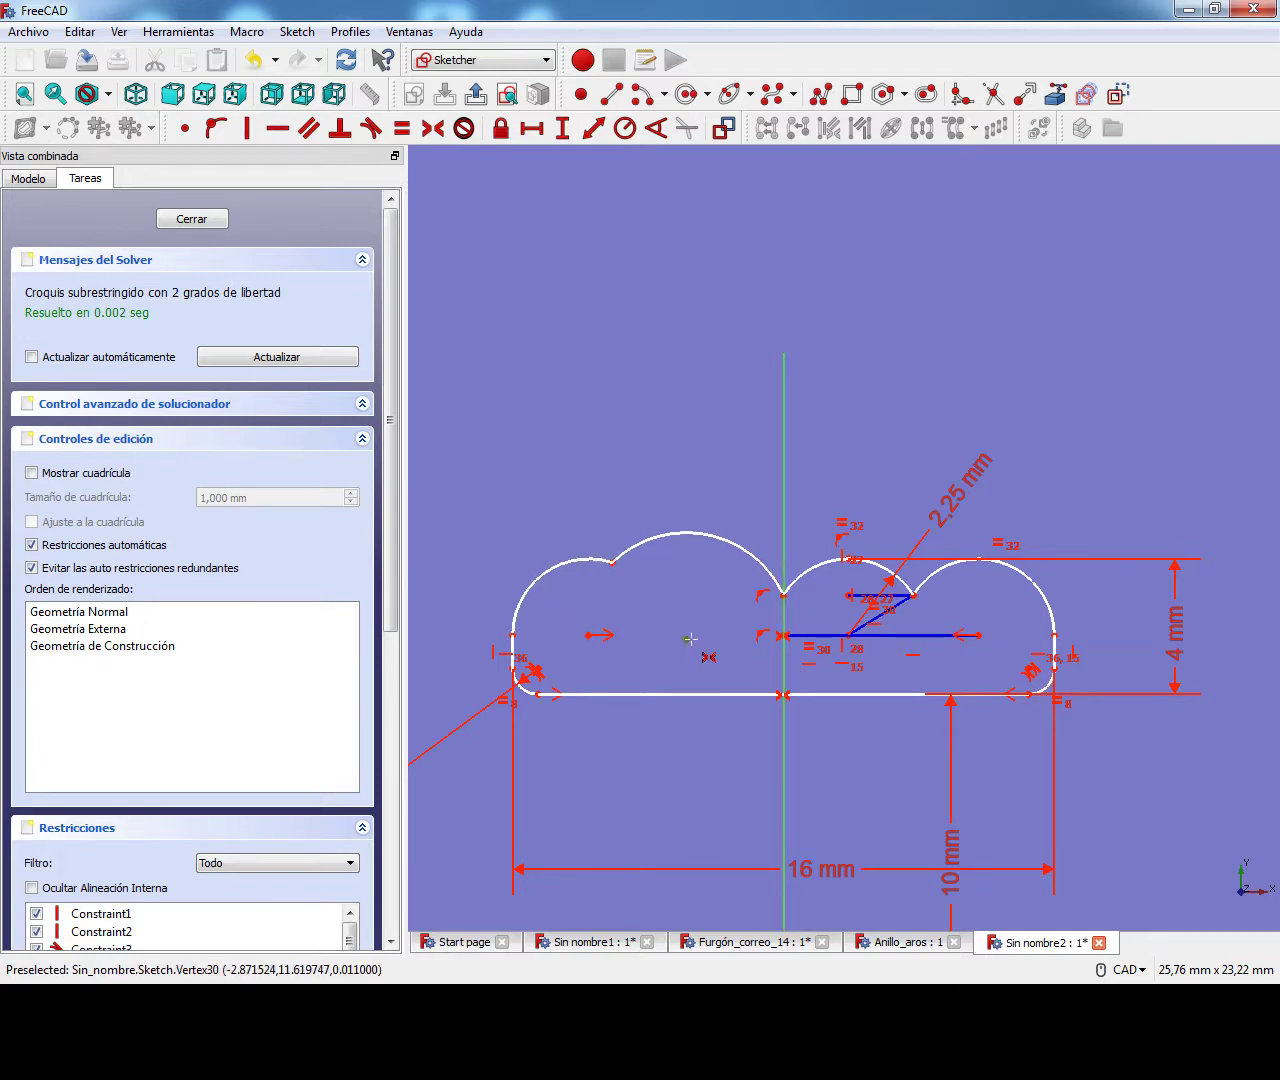
{"action": "left_click", "coordinate": [785, 663]}
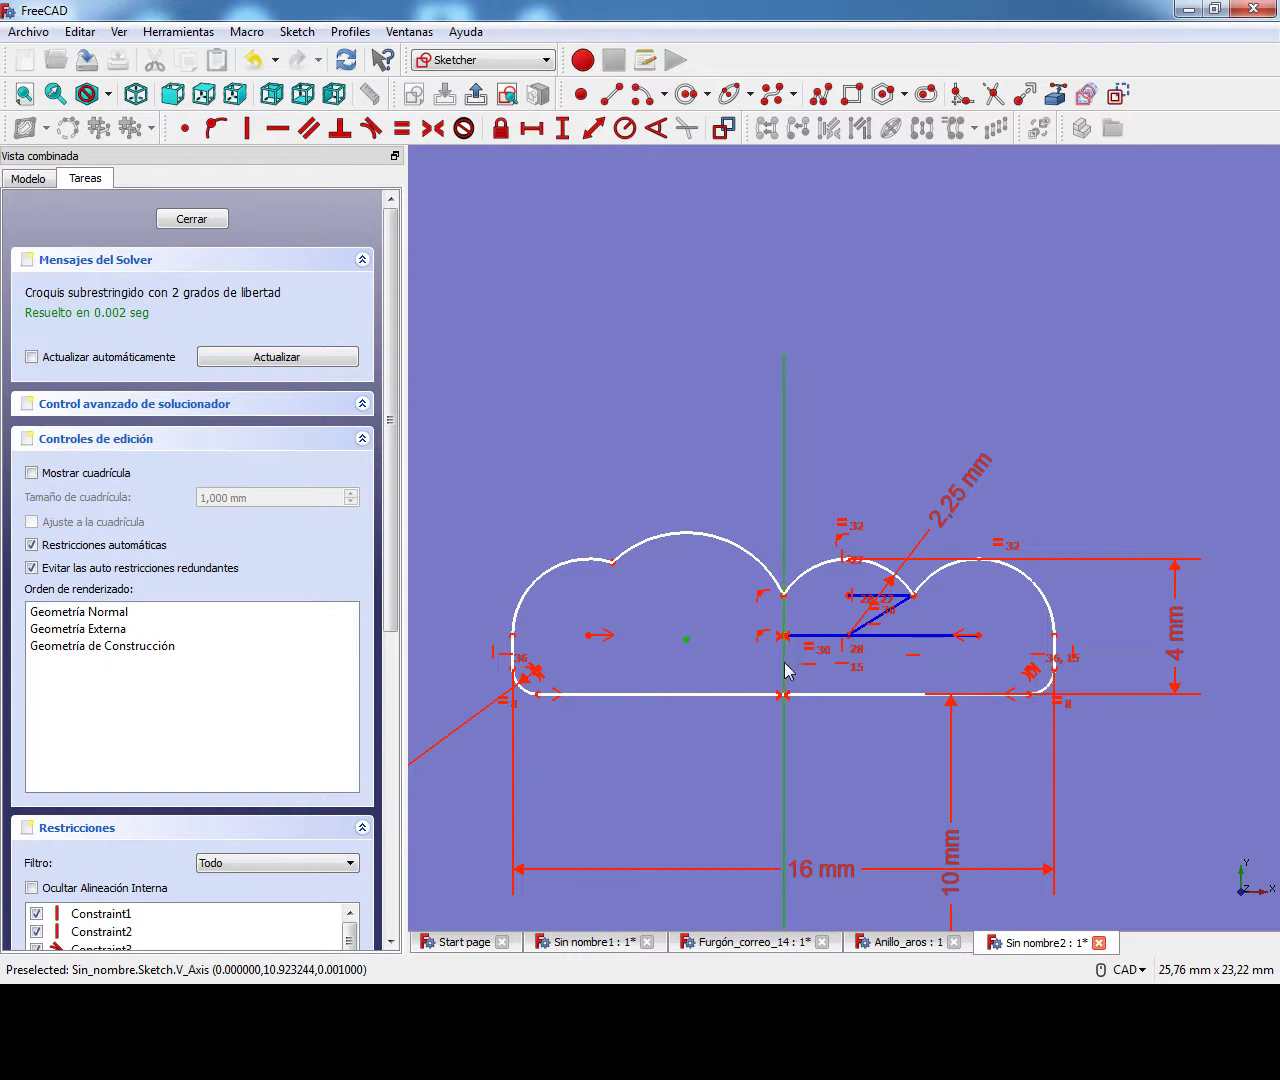
{"action": "left_click", "coordinate": [853, 643]}
{"action": "key", "text": "s"}
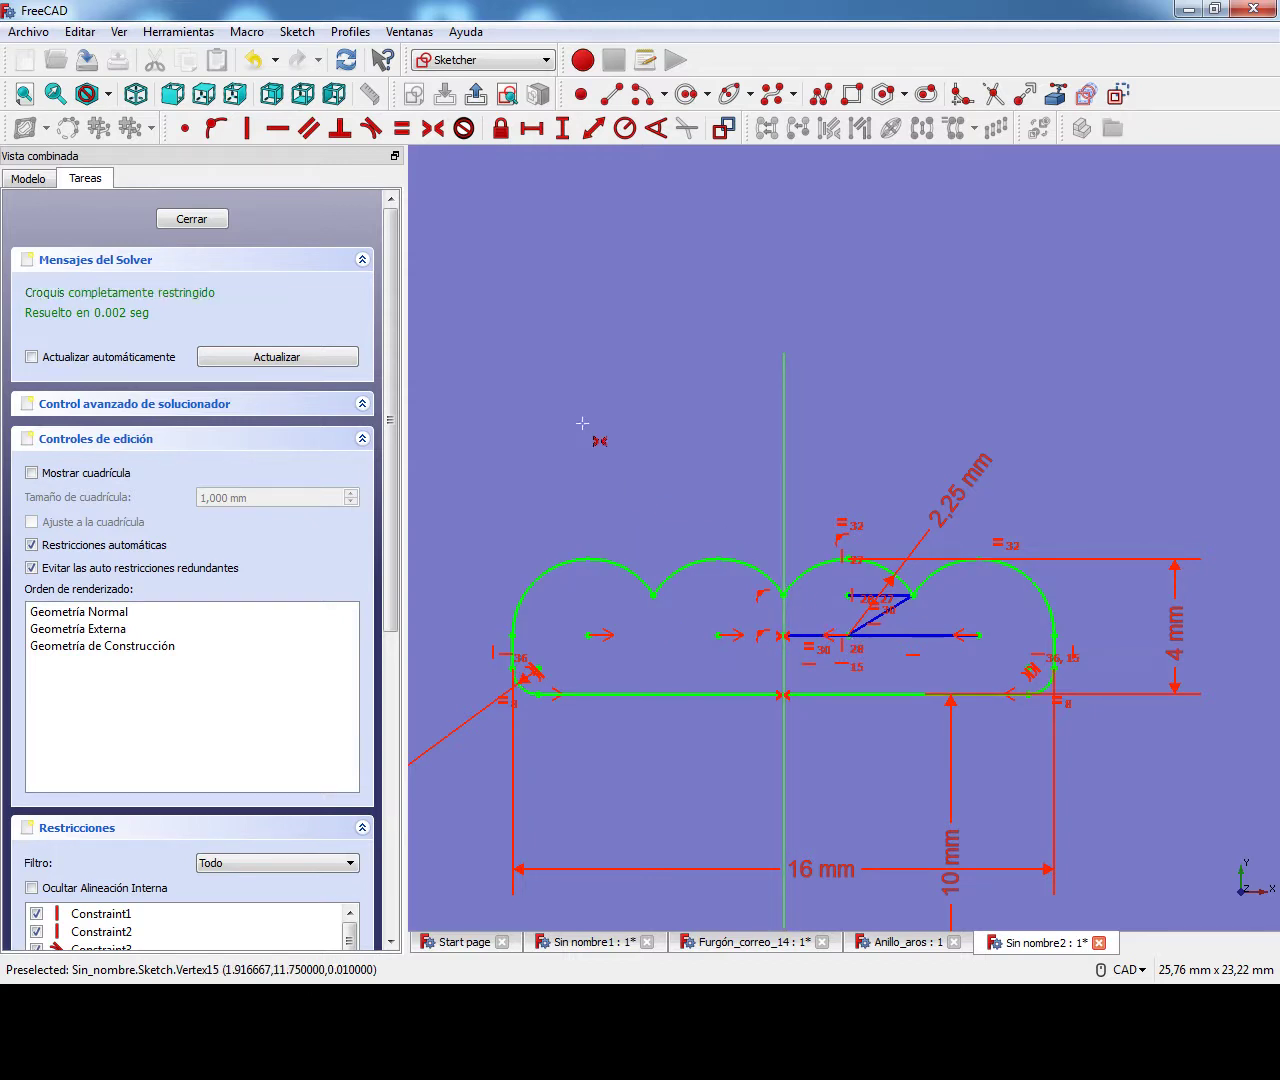
{"action": "left_click", "coordinate": [193, 219]}
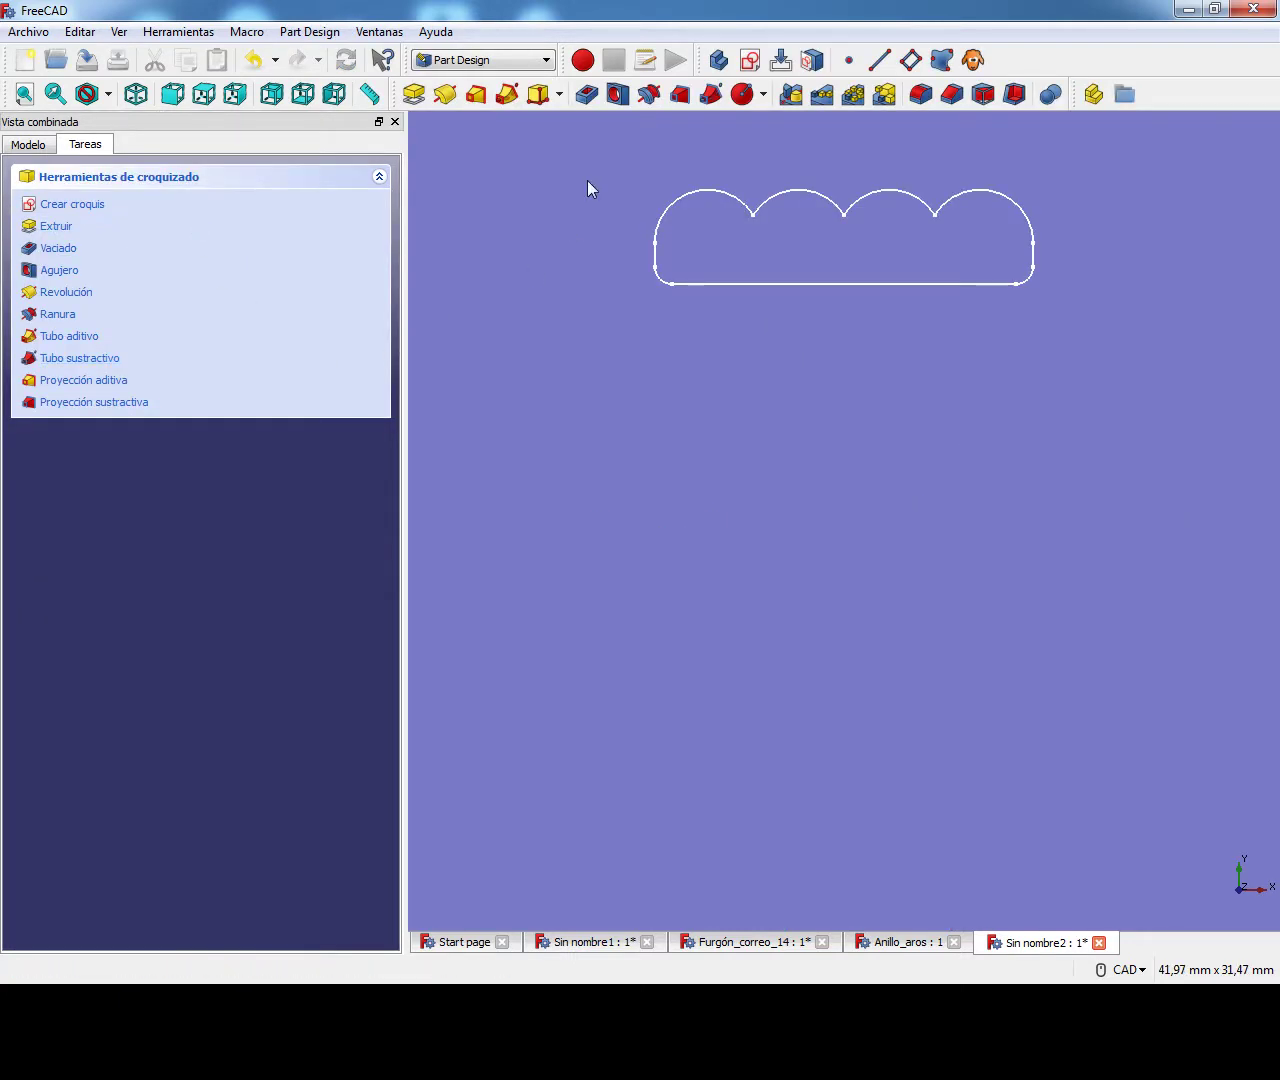
Revolve the profile 360° about the sketch's horizontal axis and save the document as anillo_simple_4_aros.
{"action": "left_click", "coordinate": [136, 94]}
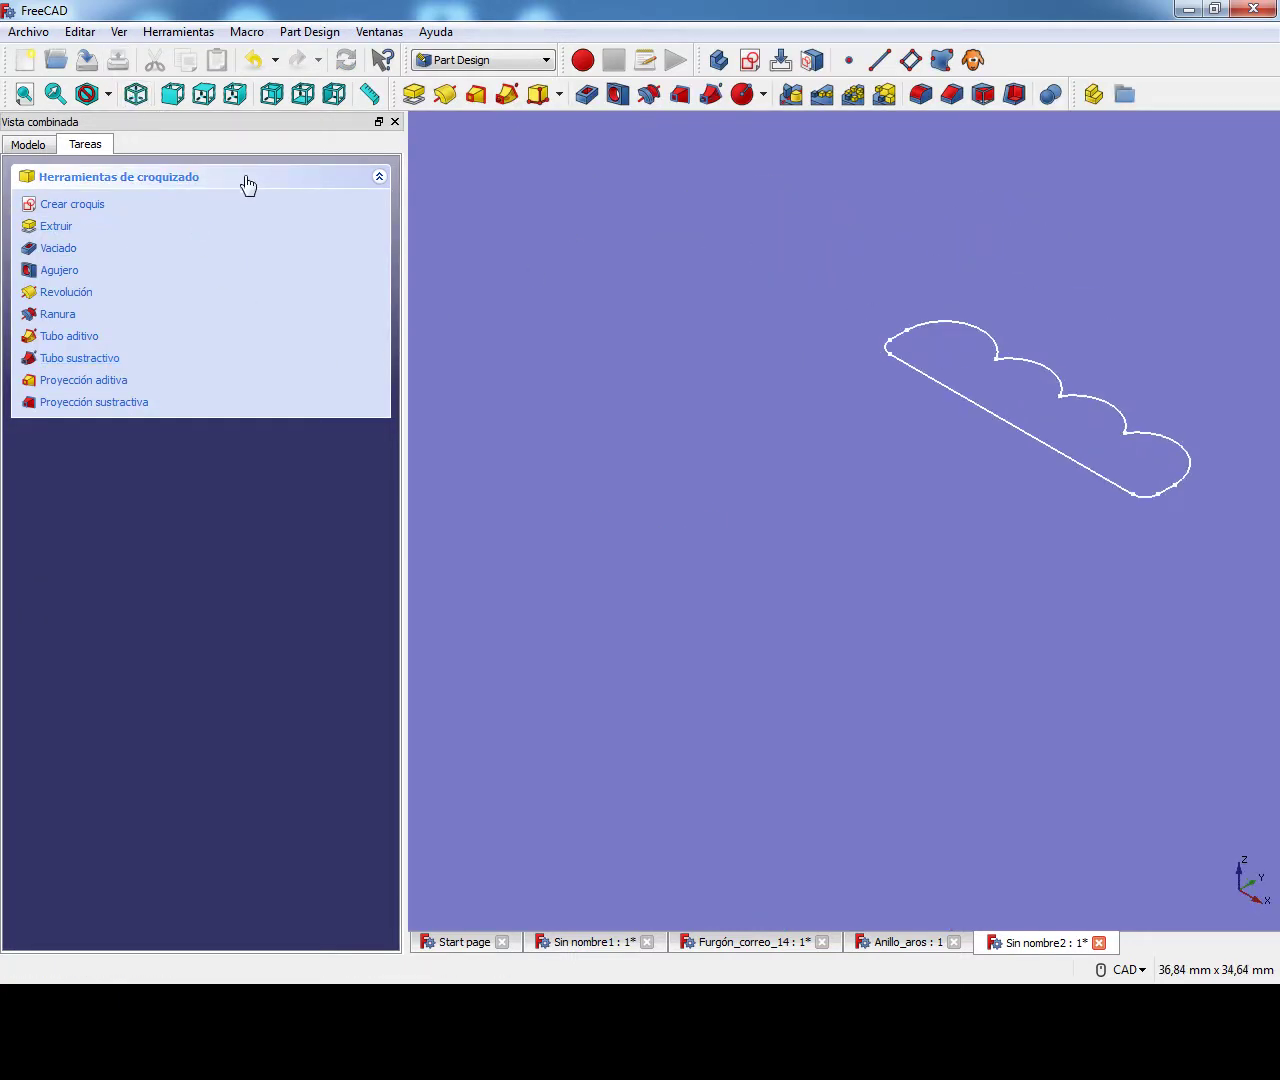
{"action": "left_click", "coordinate": [446, 95]}
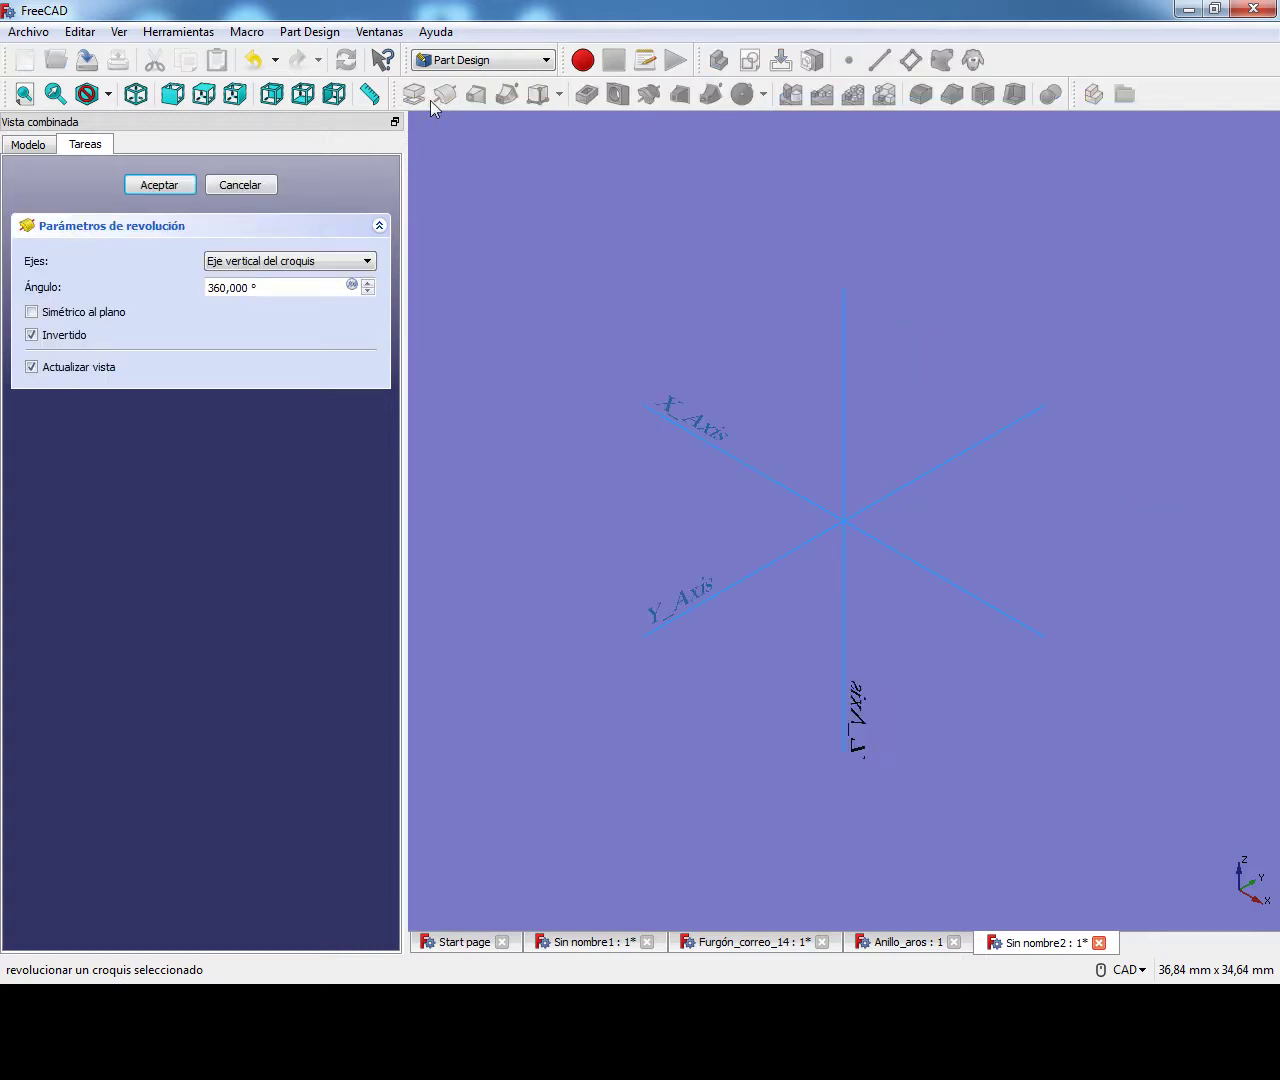
{"action": "left_click", "coordinate": [282, 262]}
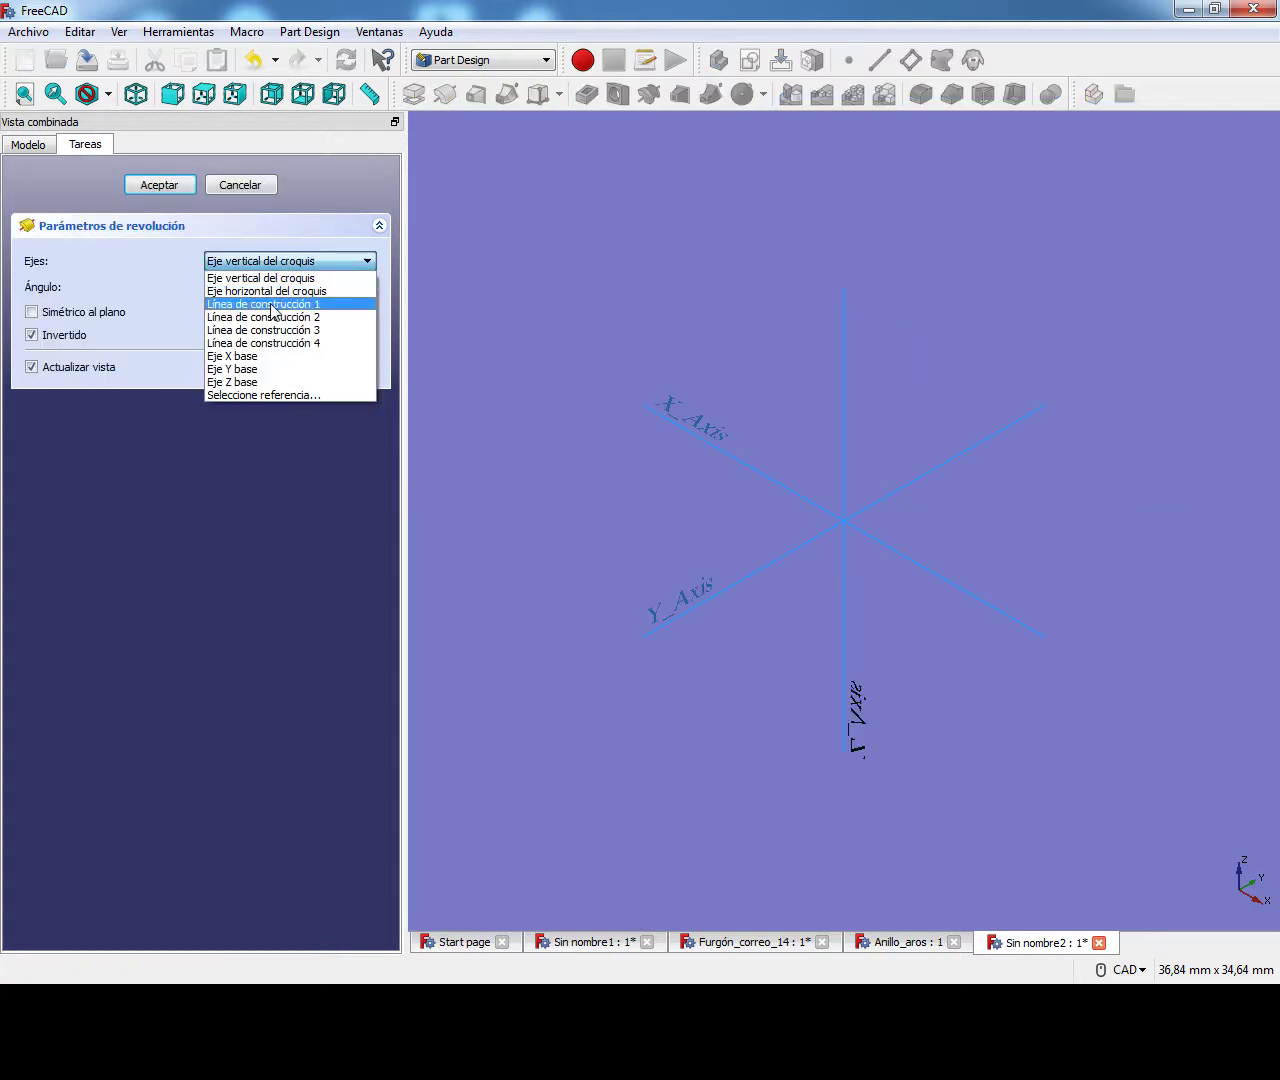
{"action": "left_click", "coordinate": [271, 287]}
{"action": "left_click", "coordinate": [160, 186]}
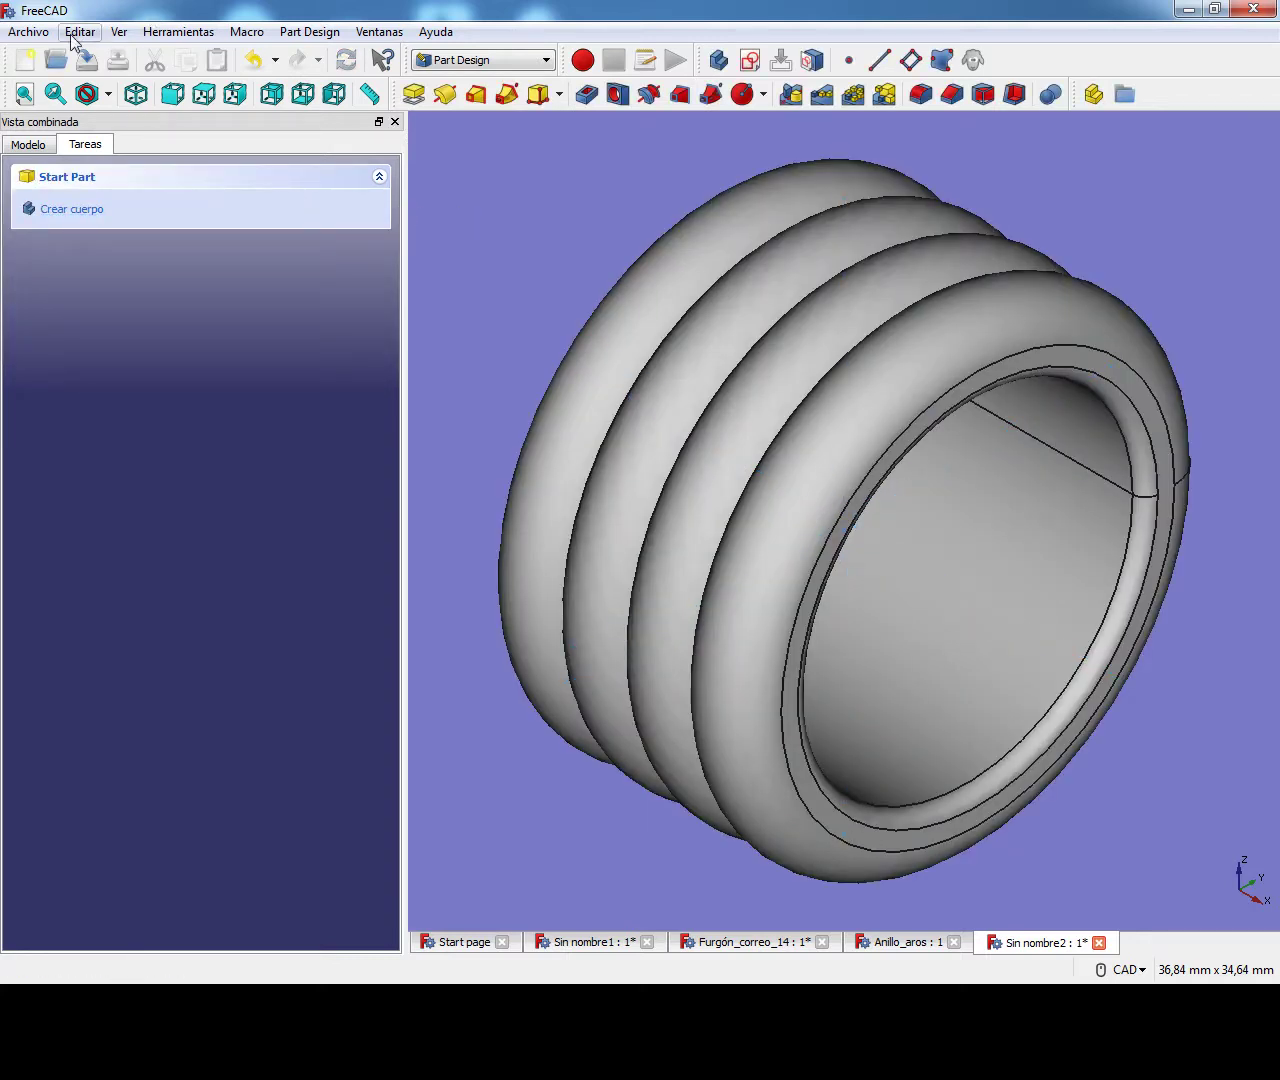
{"action": "left_click", "coordinate": [22, 32]}
{"action": "left_click", "coordinate": [80, 180]}
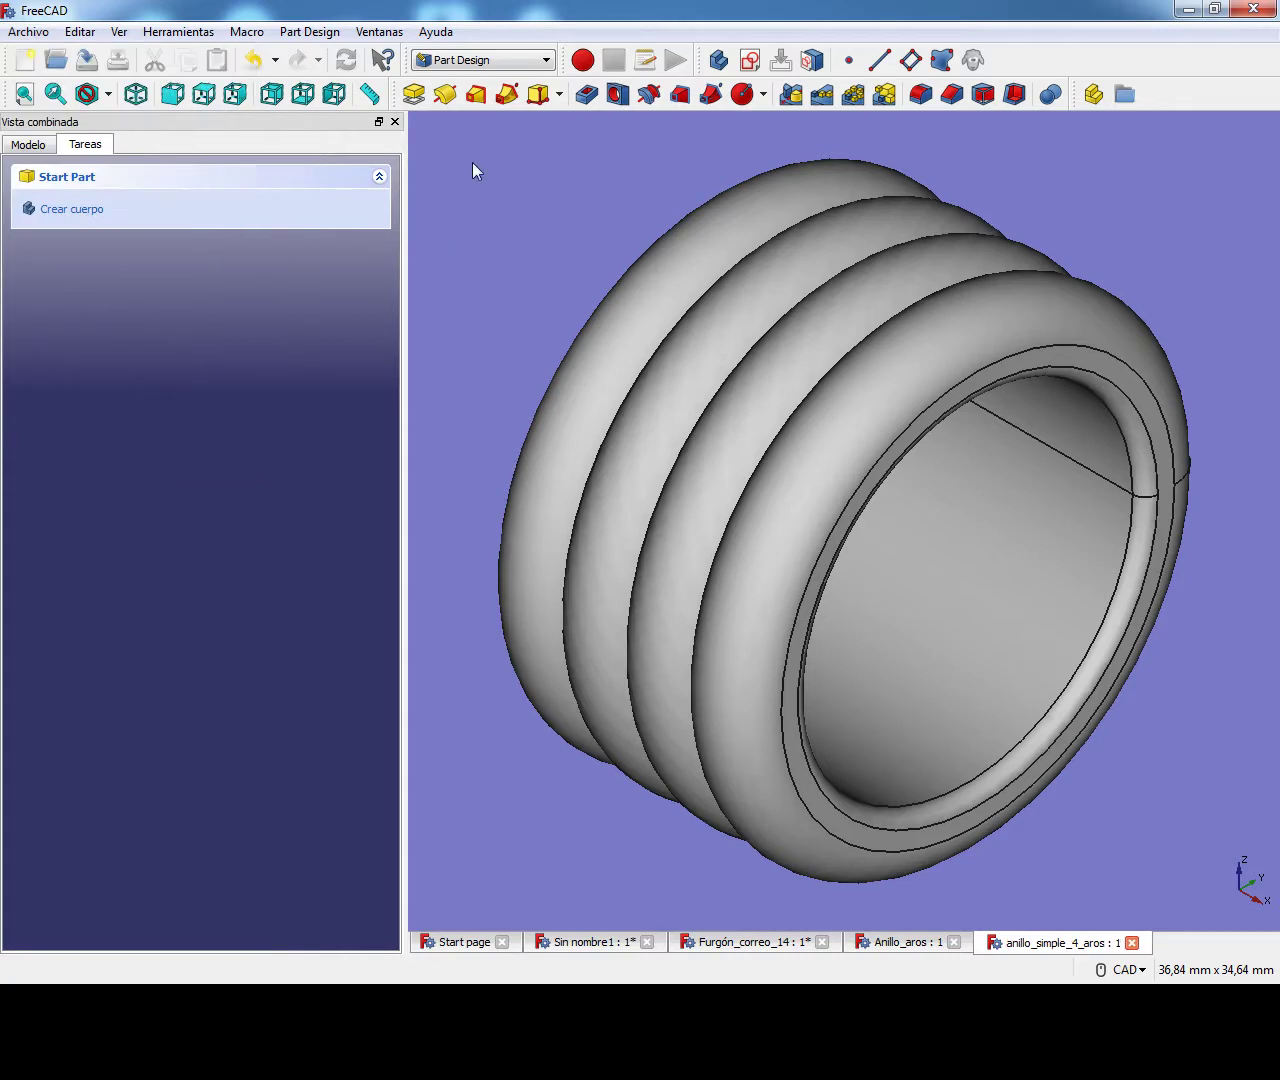
Show the ring in the Línea oculta display style and examine its mesh from several directions.
{"action": "left_click", "coordinate": [106, 94]}
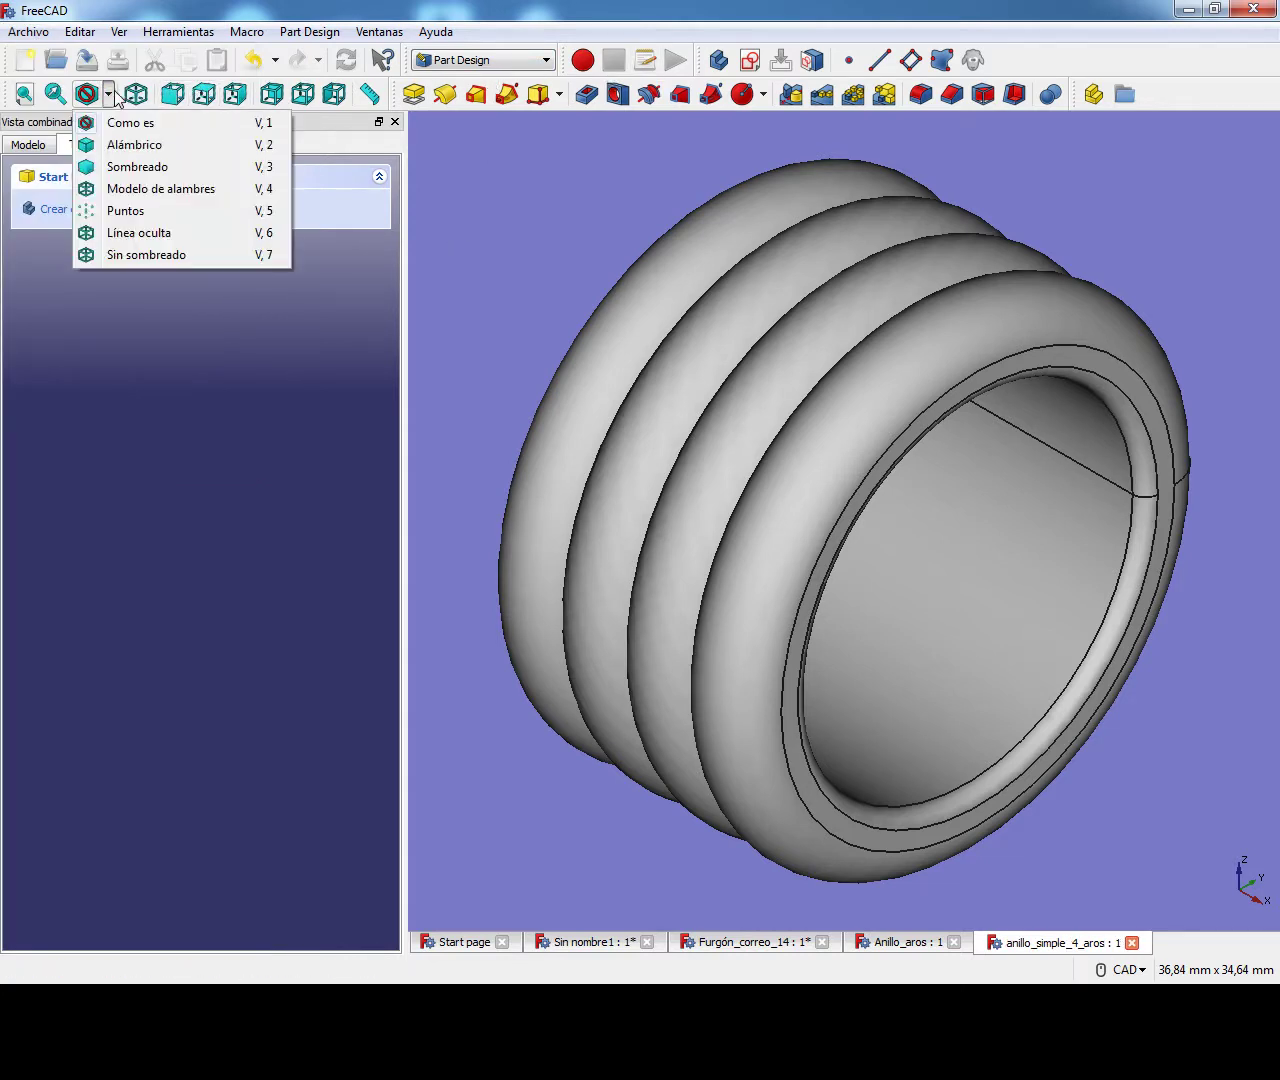
{"action": "left_click", "coordinate": [132, 235]}
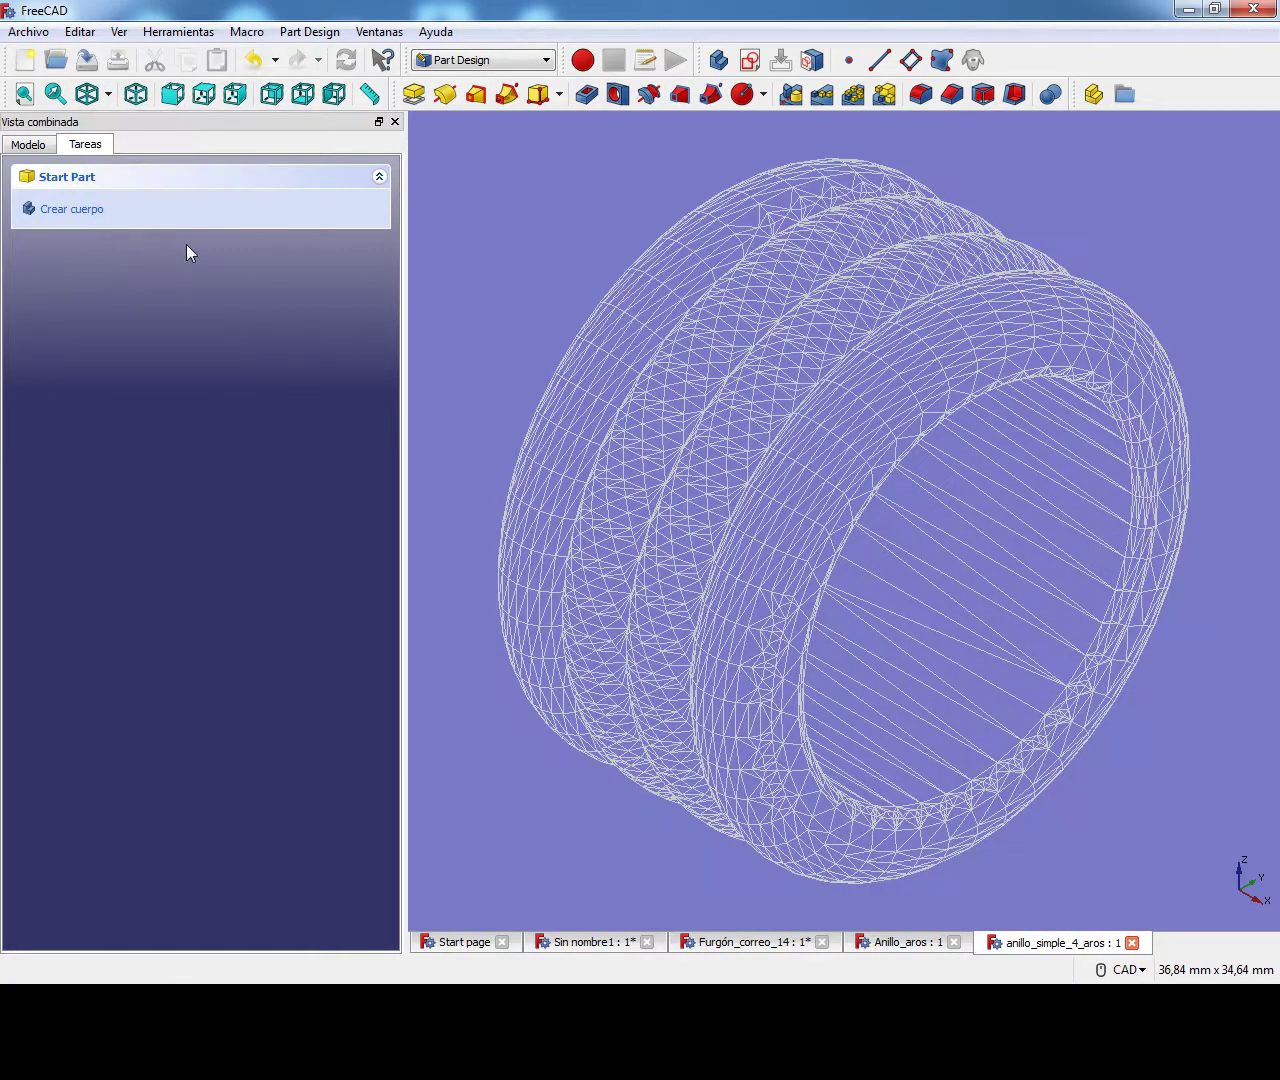
{"action": "middle_click_drag", "start_coordinate": [528, 236], "coordinate": [574, 451]}
{"action": "middle_click_drag", "start_coordinate": [798, 298], "coordinate": [605, 565]}
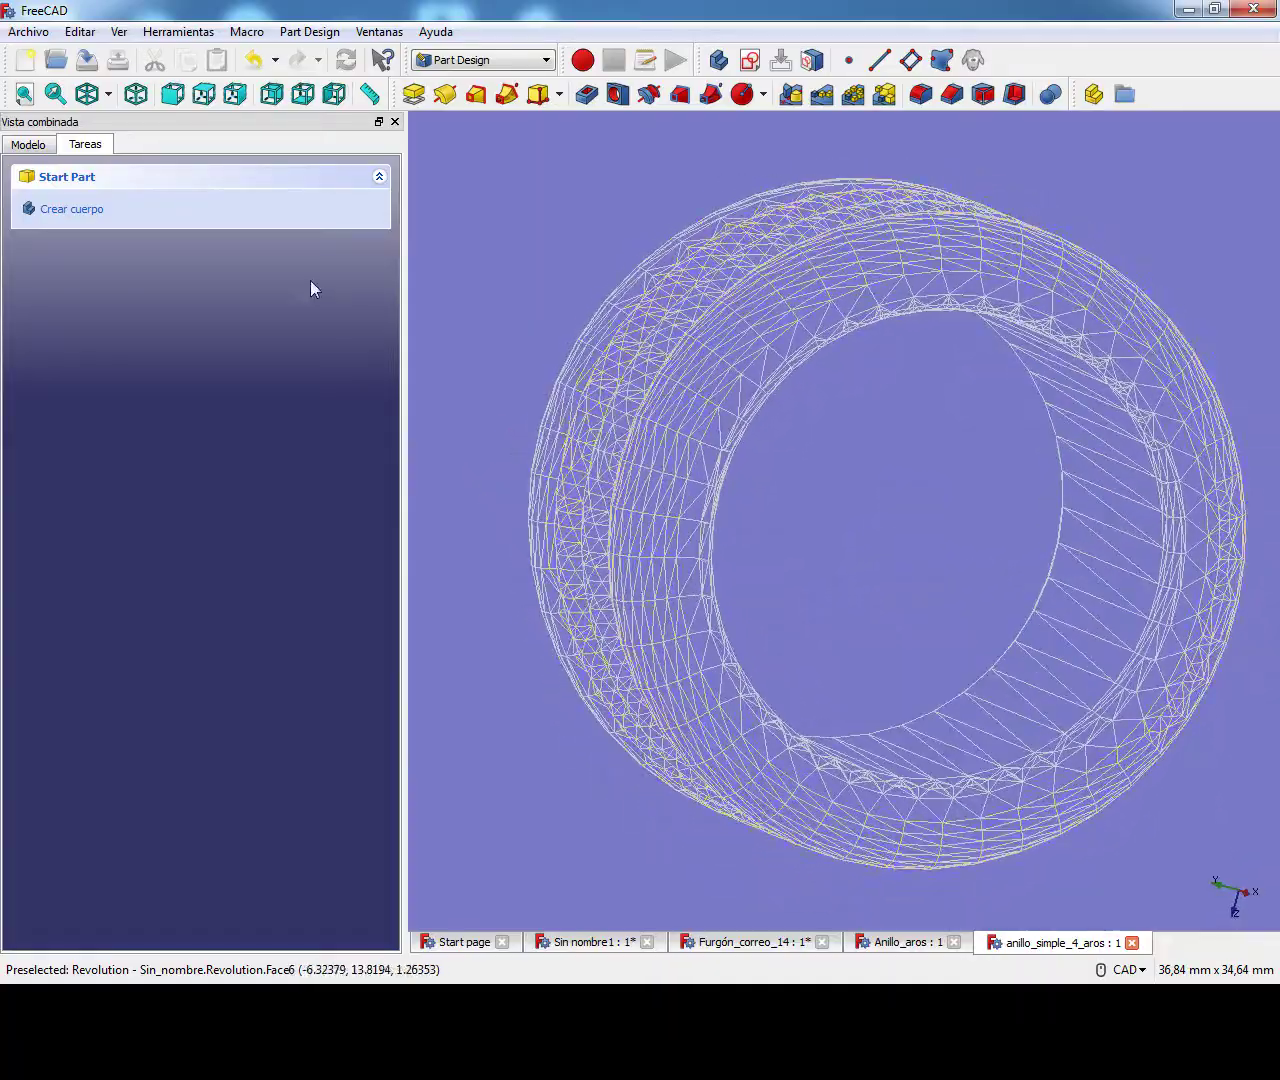
Try the Alámbrico display style, switch the ring to Sombreado, and view it from an oblique angle.
{"action": "left_click", "coordinate": [108, 94]}
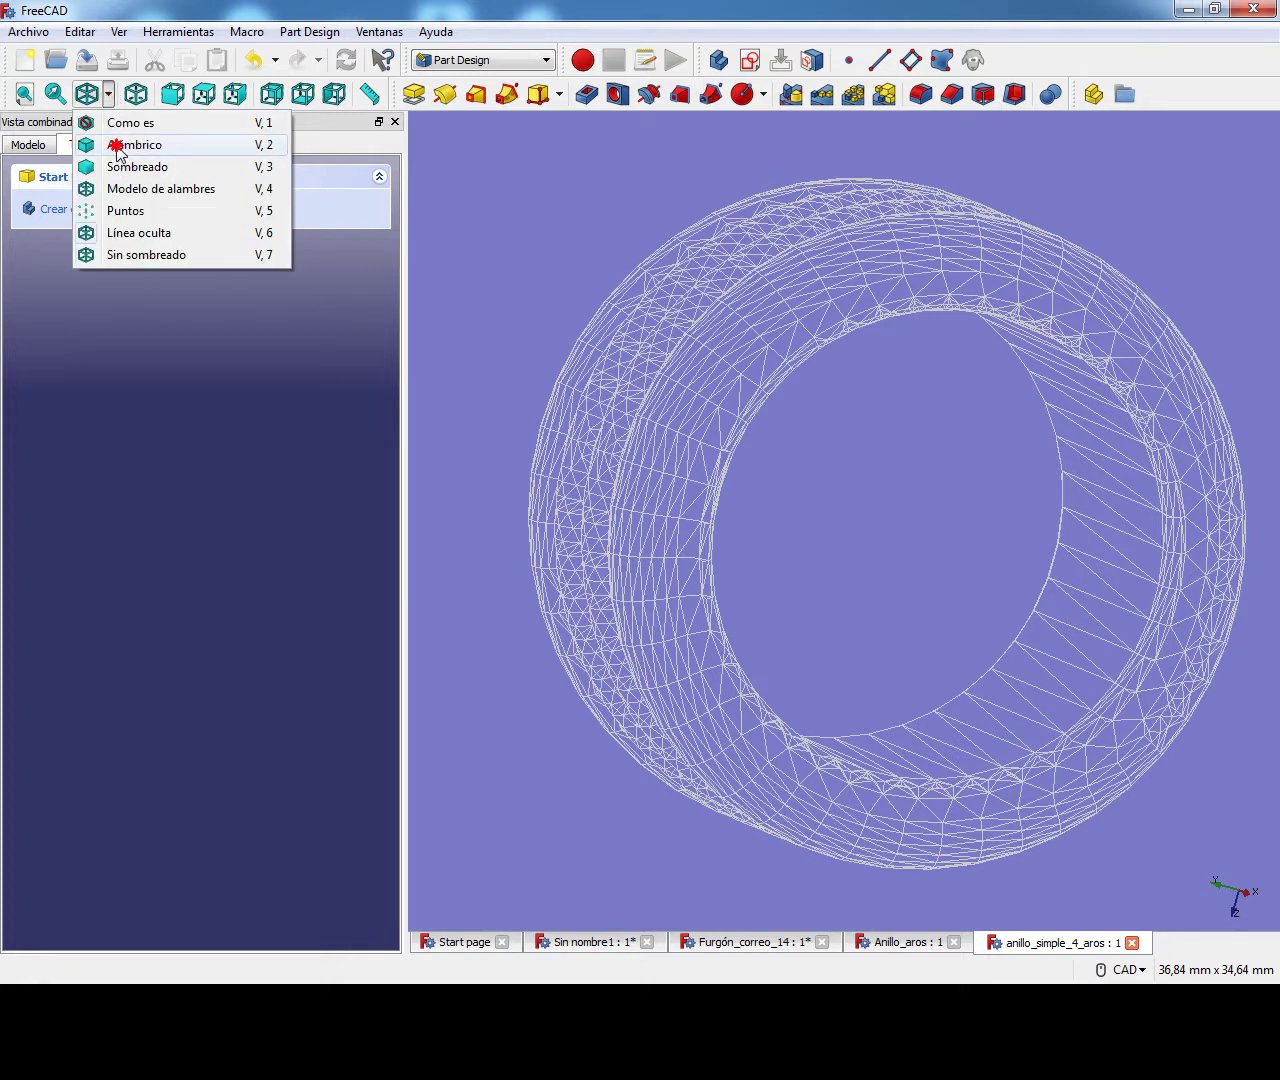
{"action": "left_click", "coordinate": [112, 146]}
{"action": "left_click", "coordinate": [108, 94]}
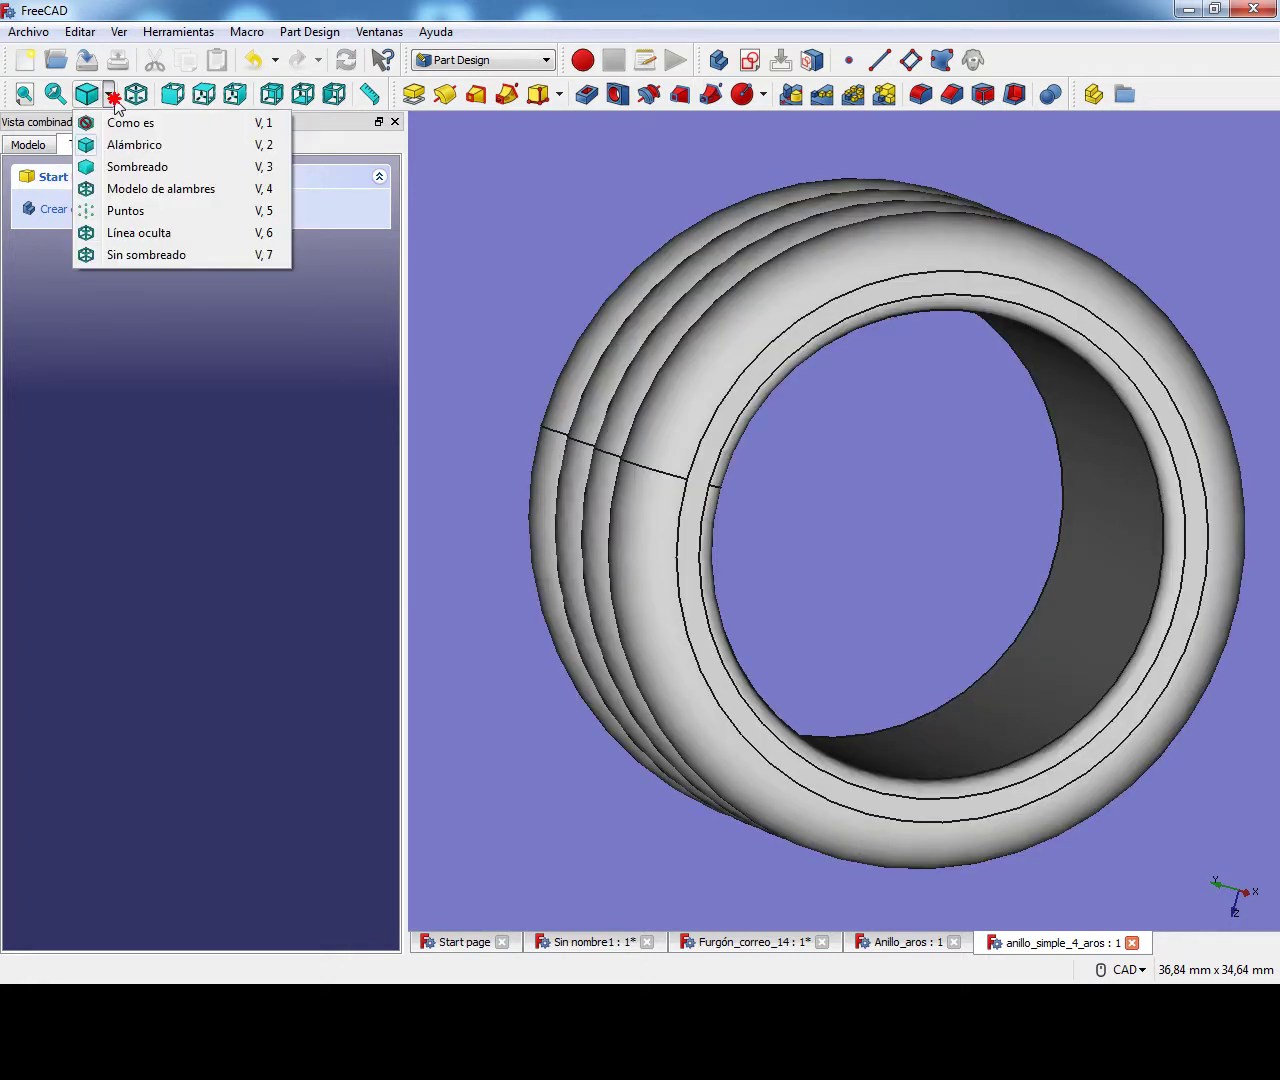
{"action": "left_click", "coordinate": [112, 163]}
{"action": "middle_click_drag", "start_coordinate": [630, 272], "coordinate": [725, 326]}
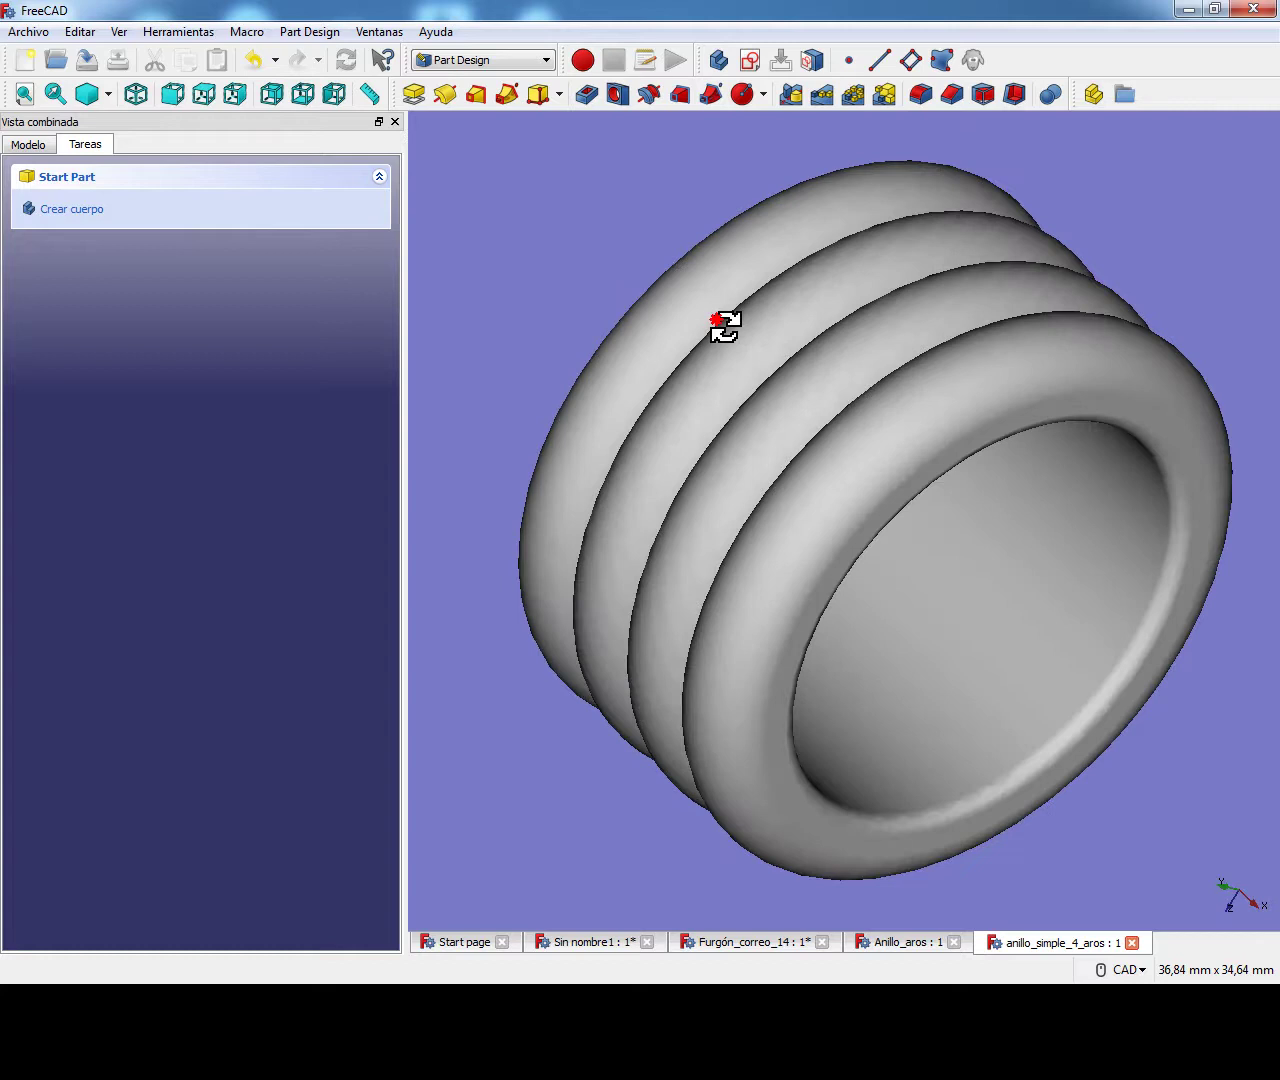
Switch to the Info workbench, examine the solid's volume, area and inertia properties, and close the report.
{"action": "left_click", "coordinate": [526, 59]}
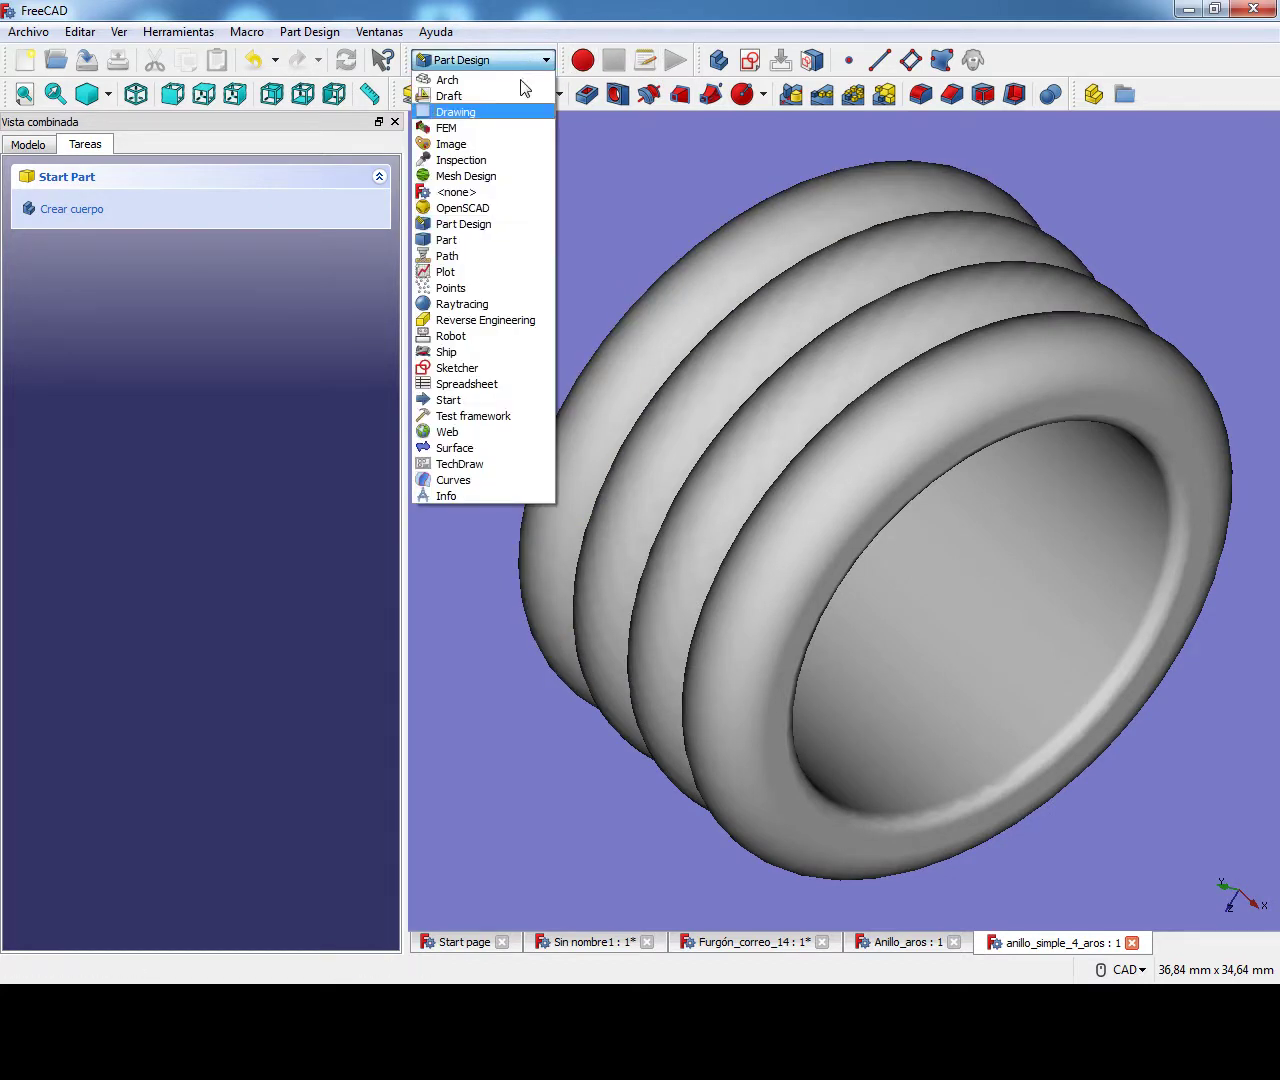
{"action": "left_click", "coordinate": [493, 495]}
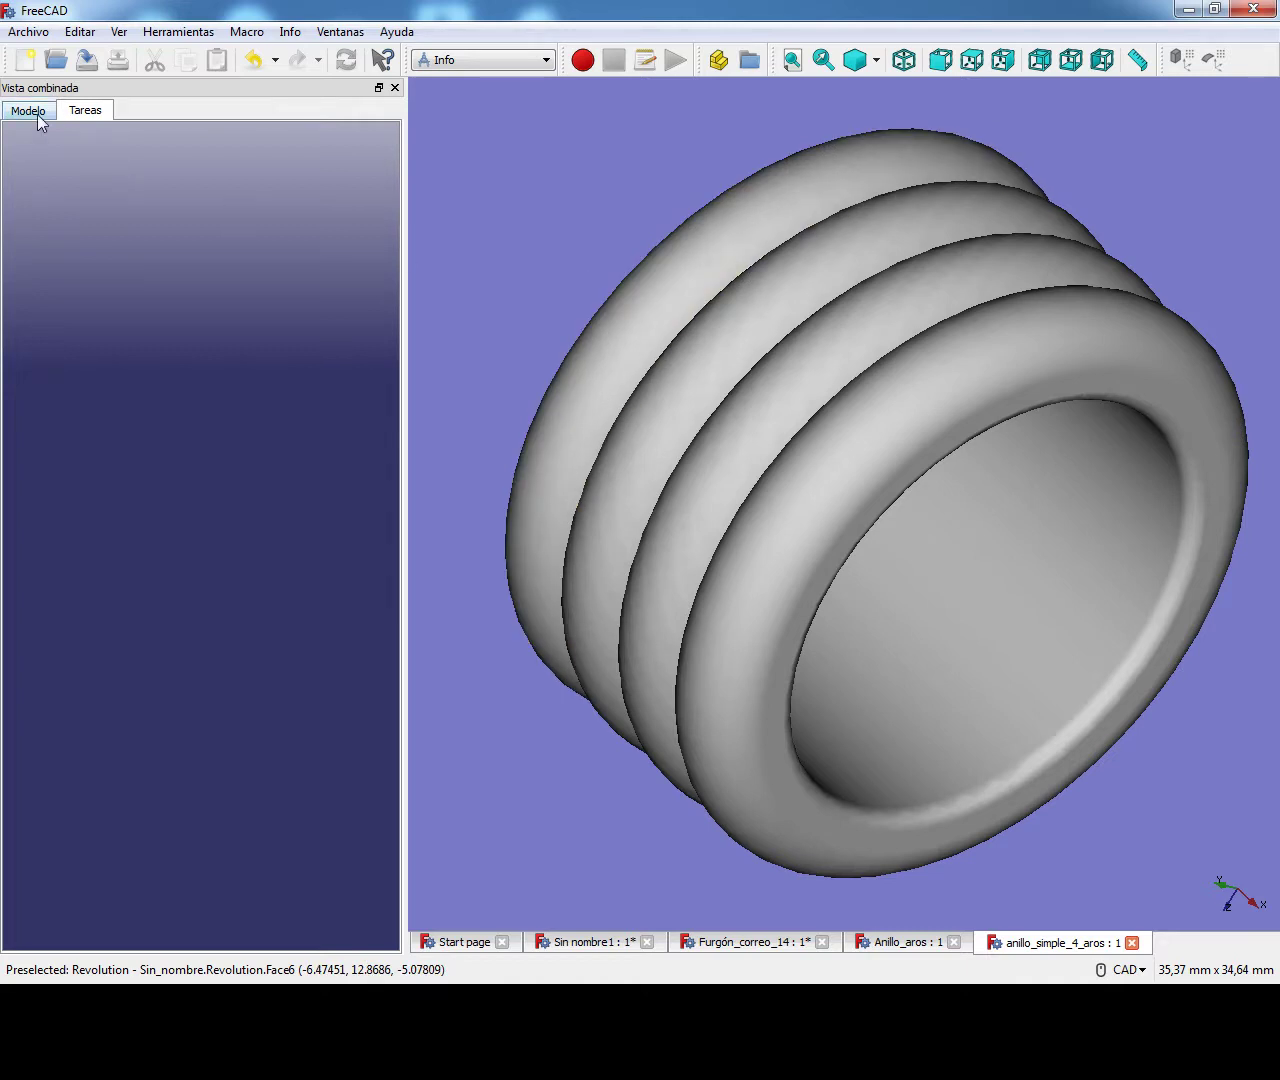
{"action": "left_click", "coordinate": [763, 357]}
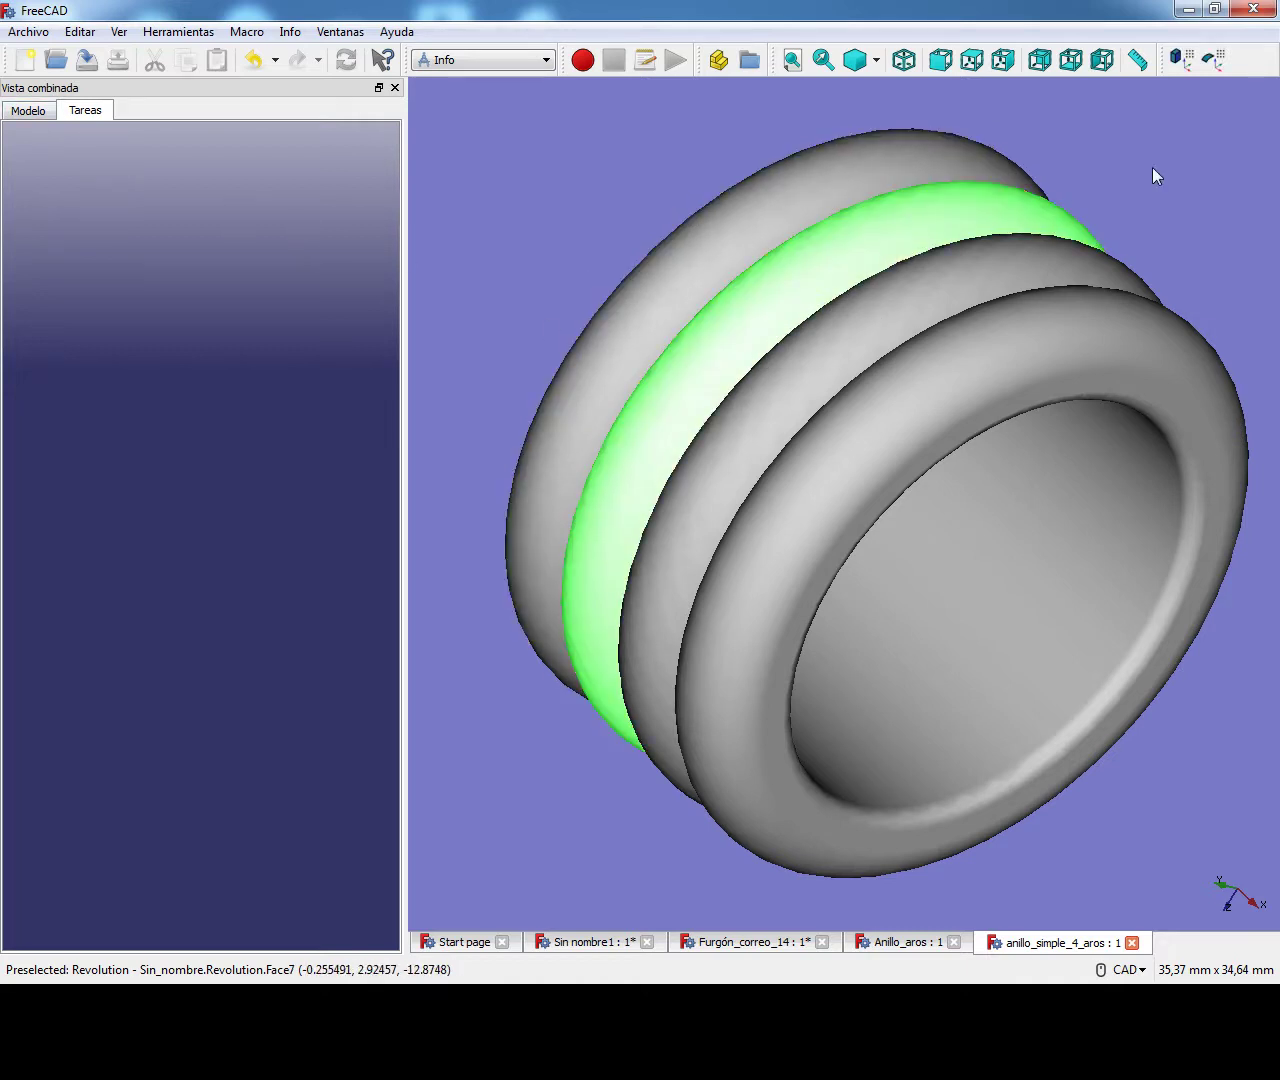
{"action": "left_click", "coordinate": [1182, 62]}
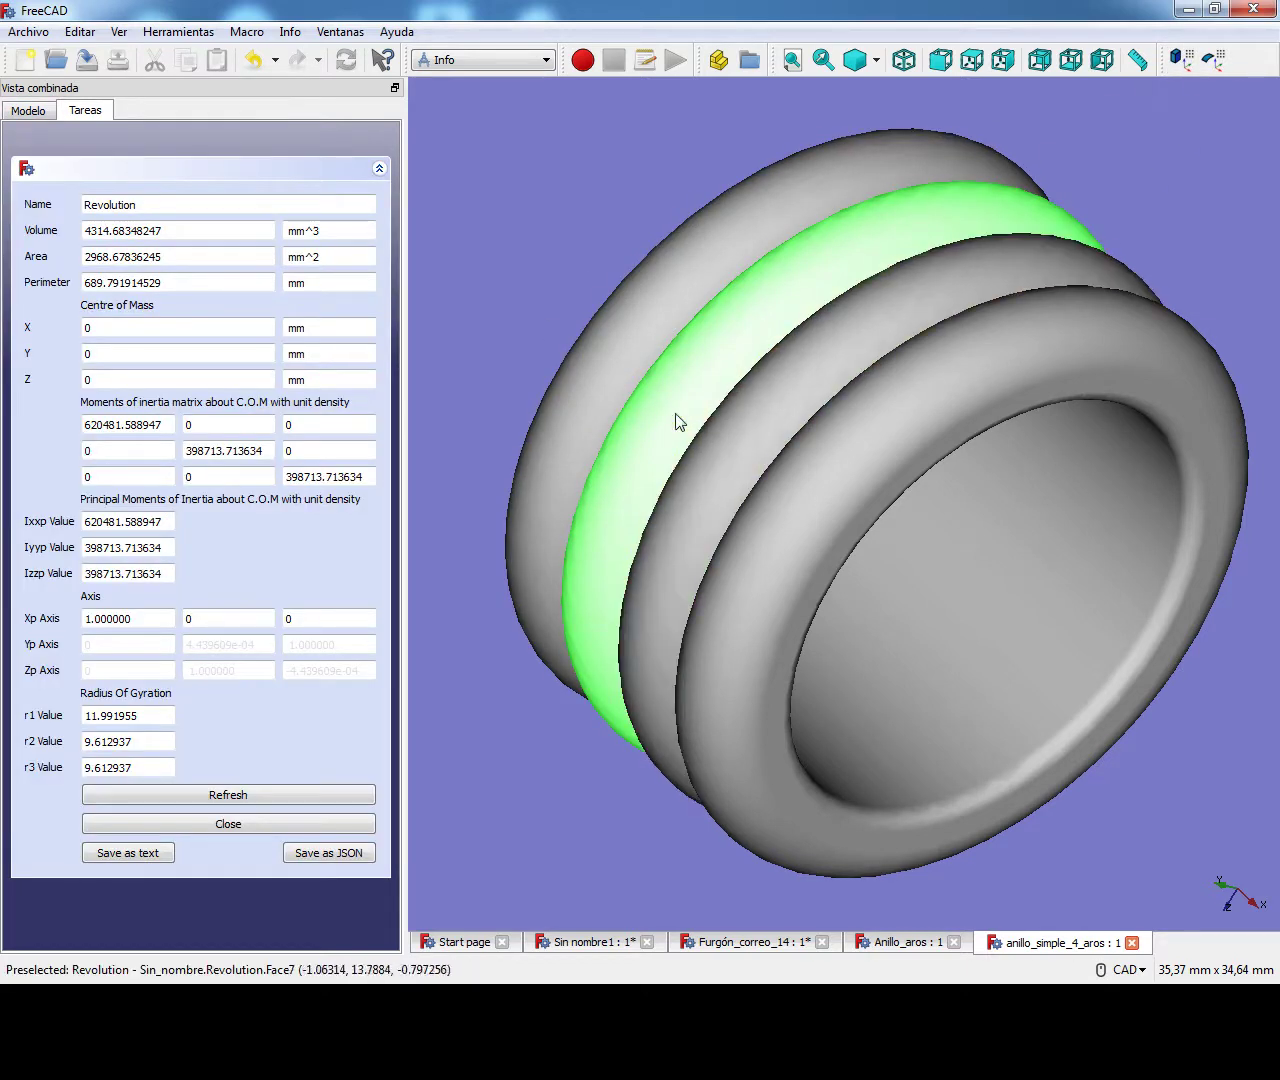
{"action": "left_click", "coordinate": [212, 824]}
{"action": "left_click", "coordinate": [550, 211]}
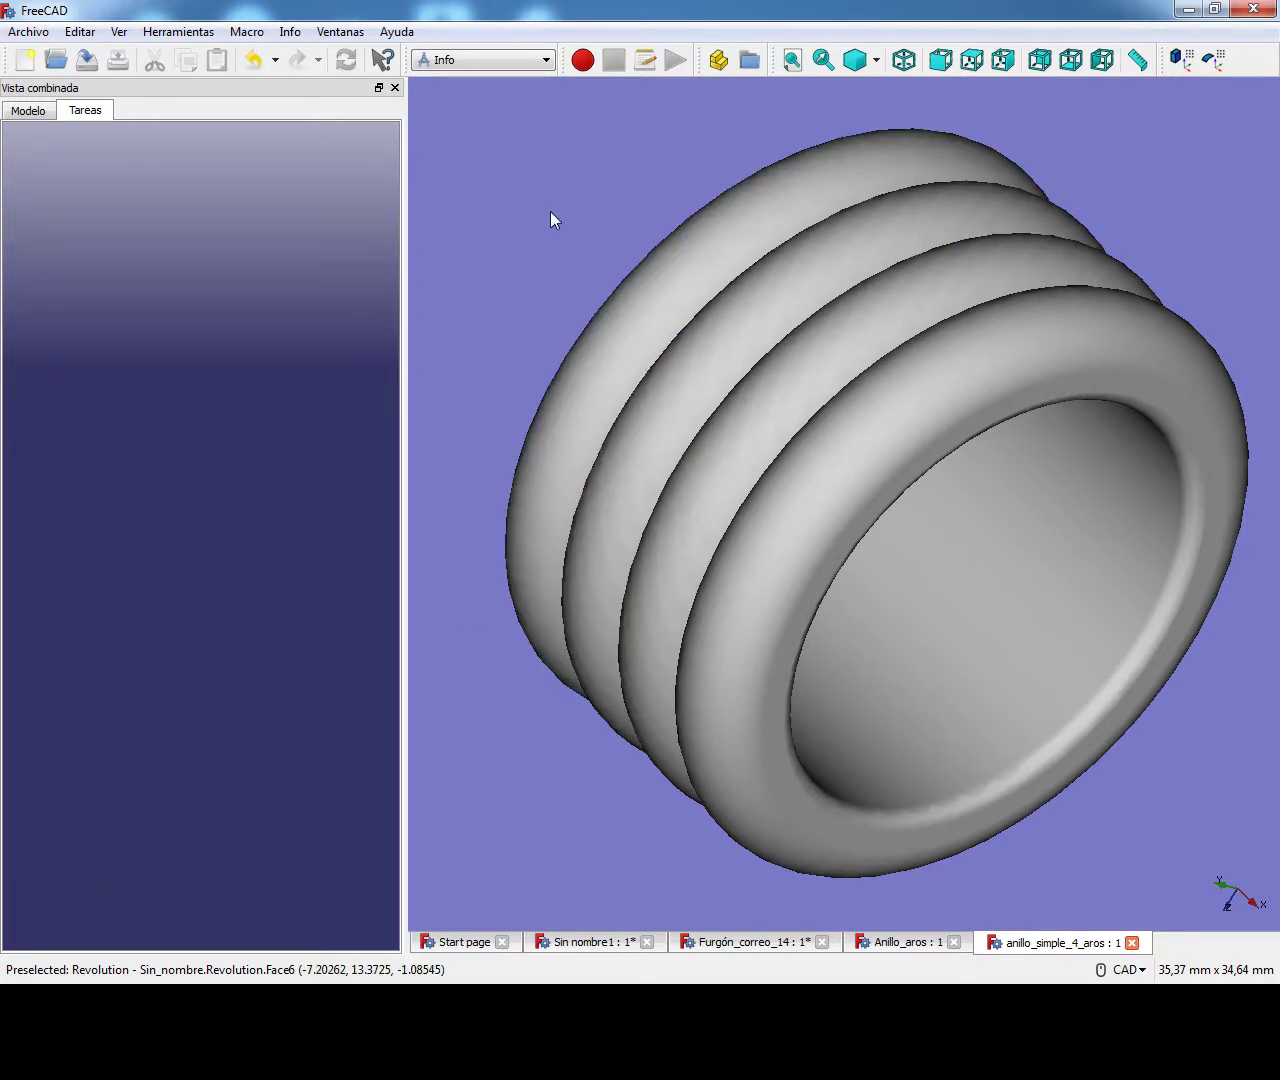
Switch to the Curves workbench, apply the zebra texture to the ring, and inspect its surfaces from several sides and distances.
{"action": "left_click", "coordinate": [516, 62]}
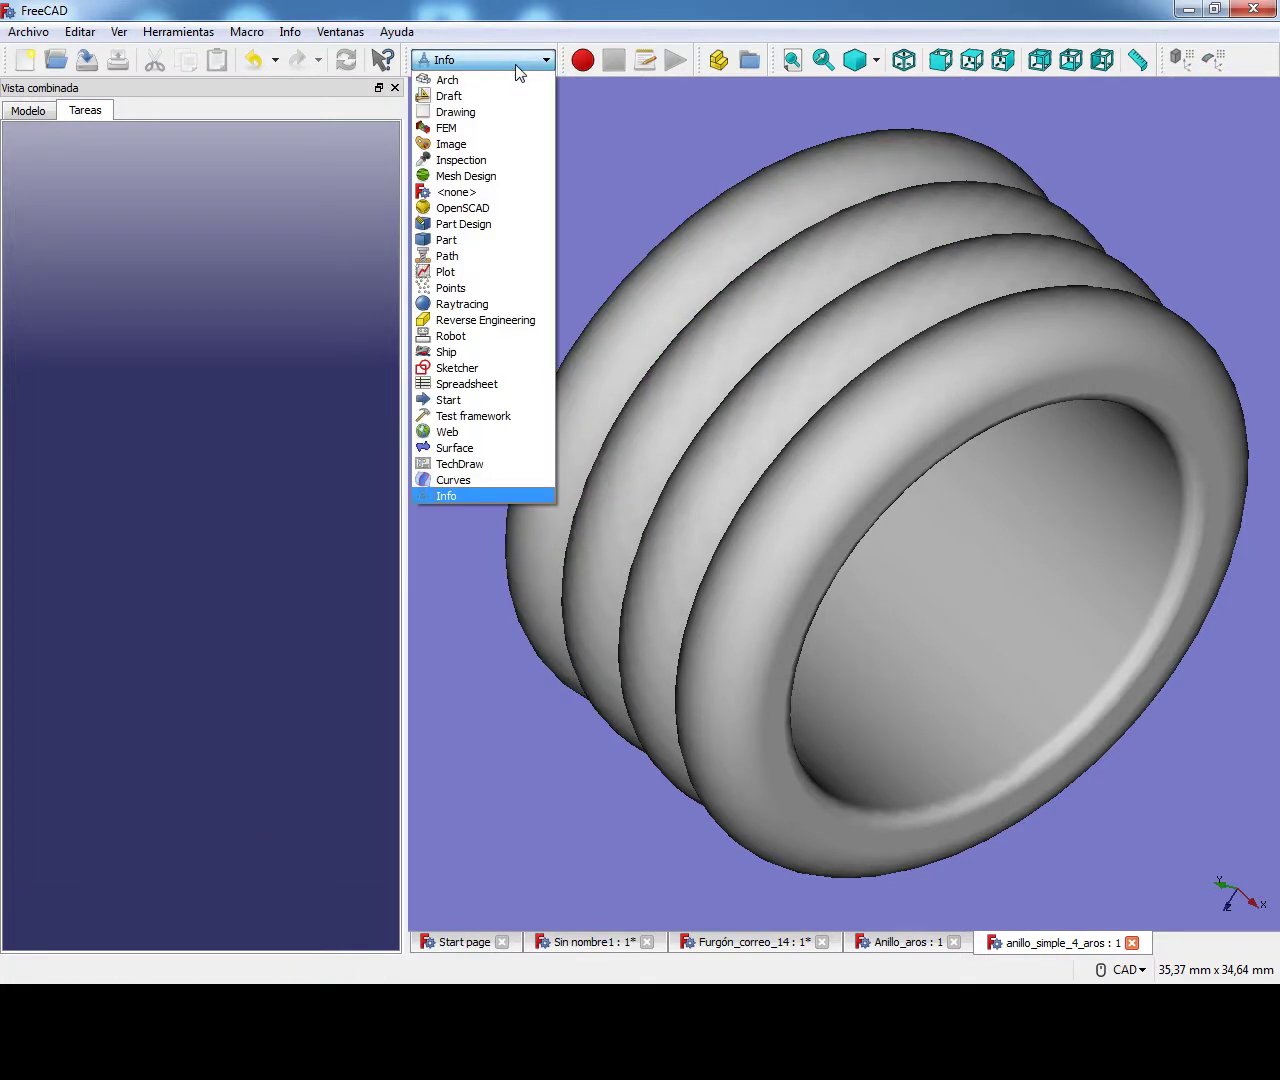
{"action": "left_click", "coordinate": [480, 479]}
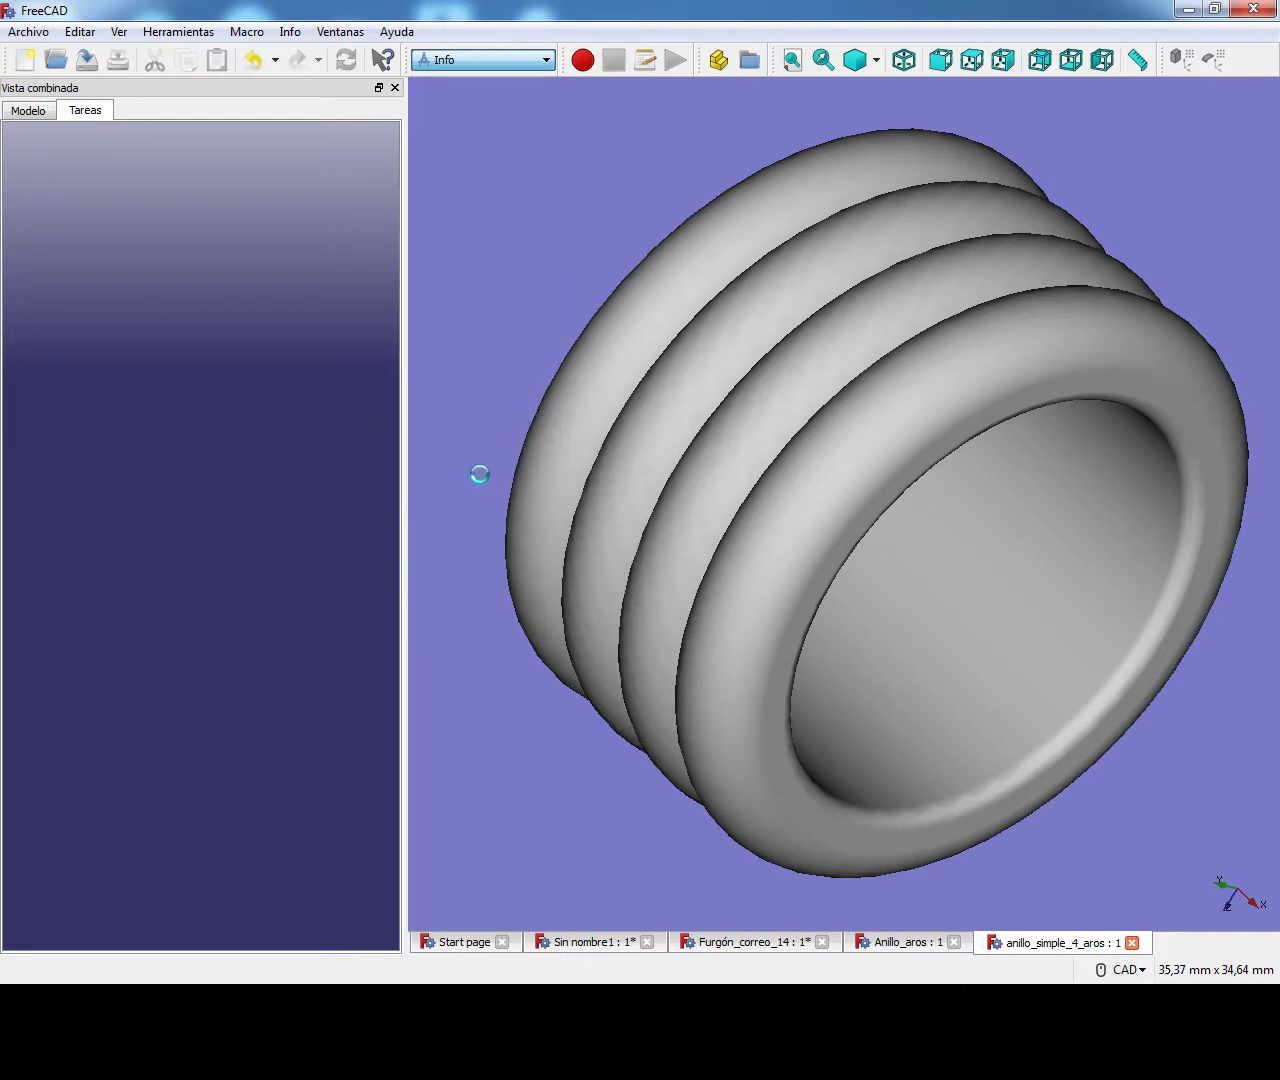
{"action": "left_click", "coordinate": [586, 480]}
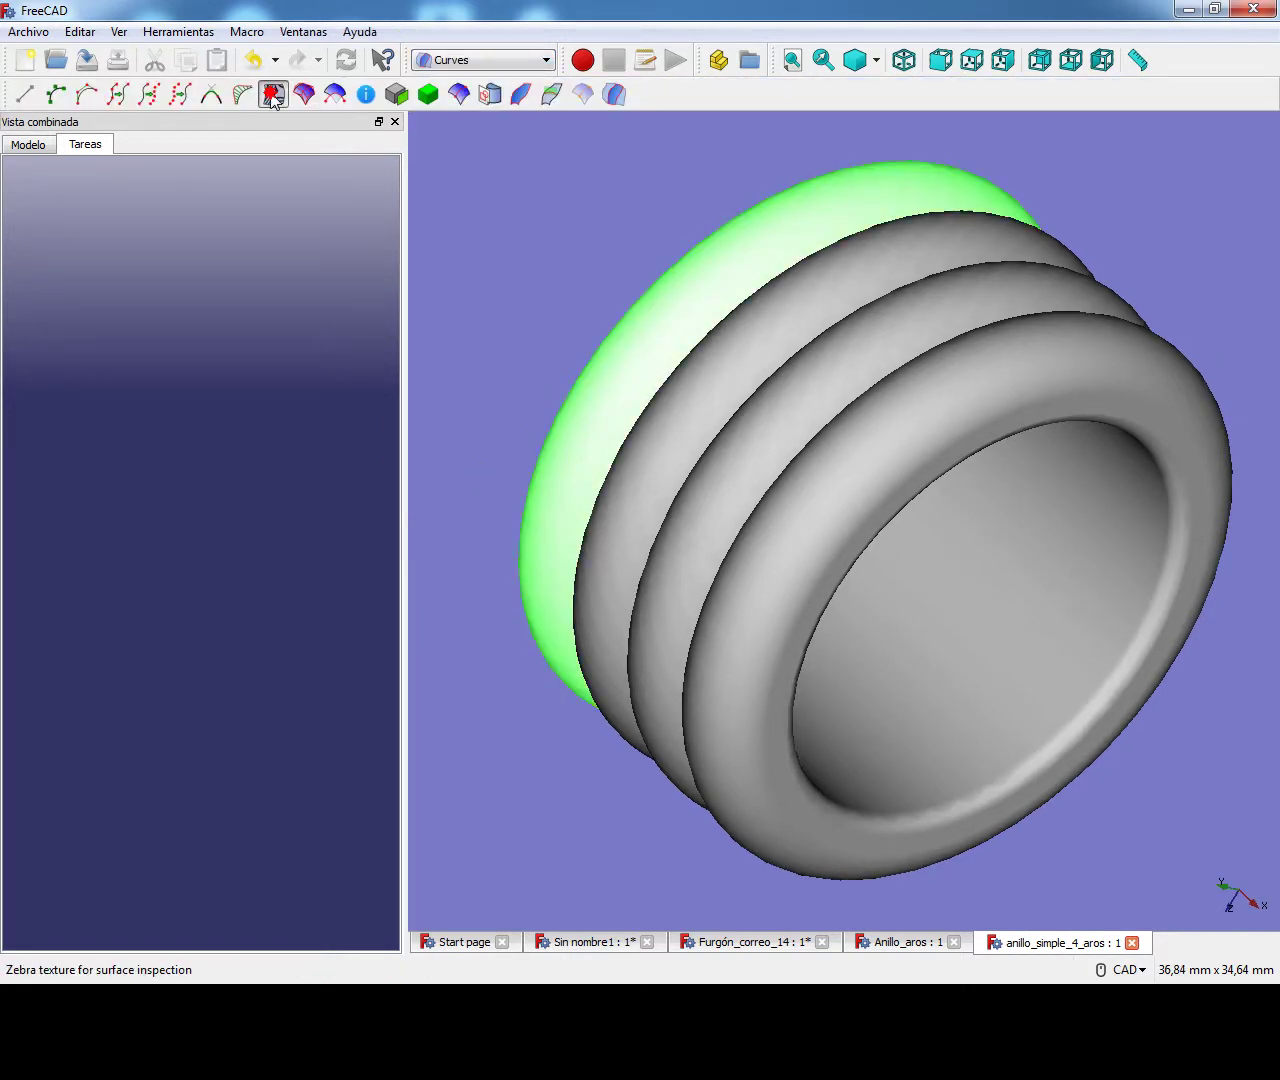
{"action": "left_click", "coordinate": [273, 95]}
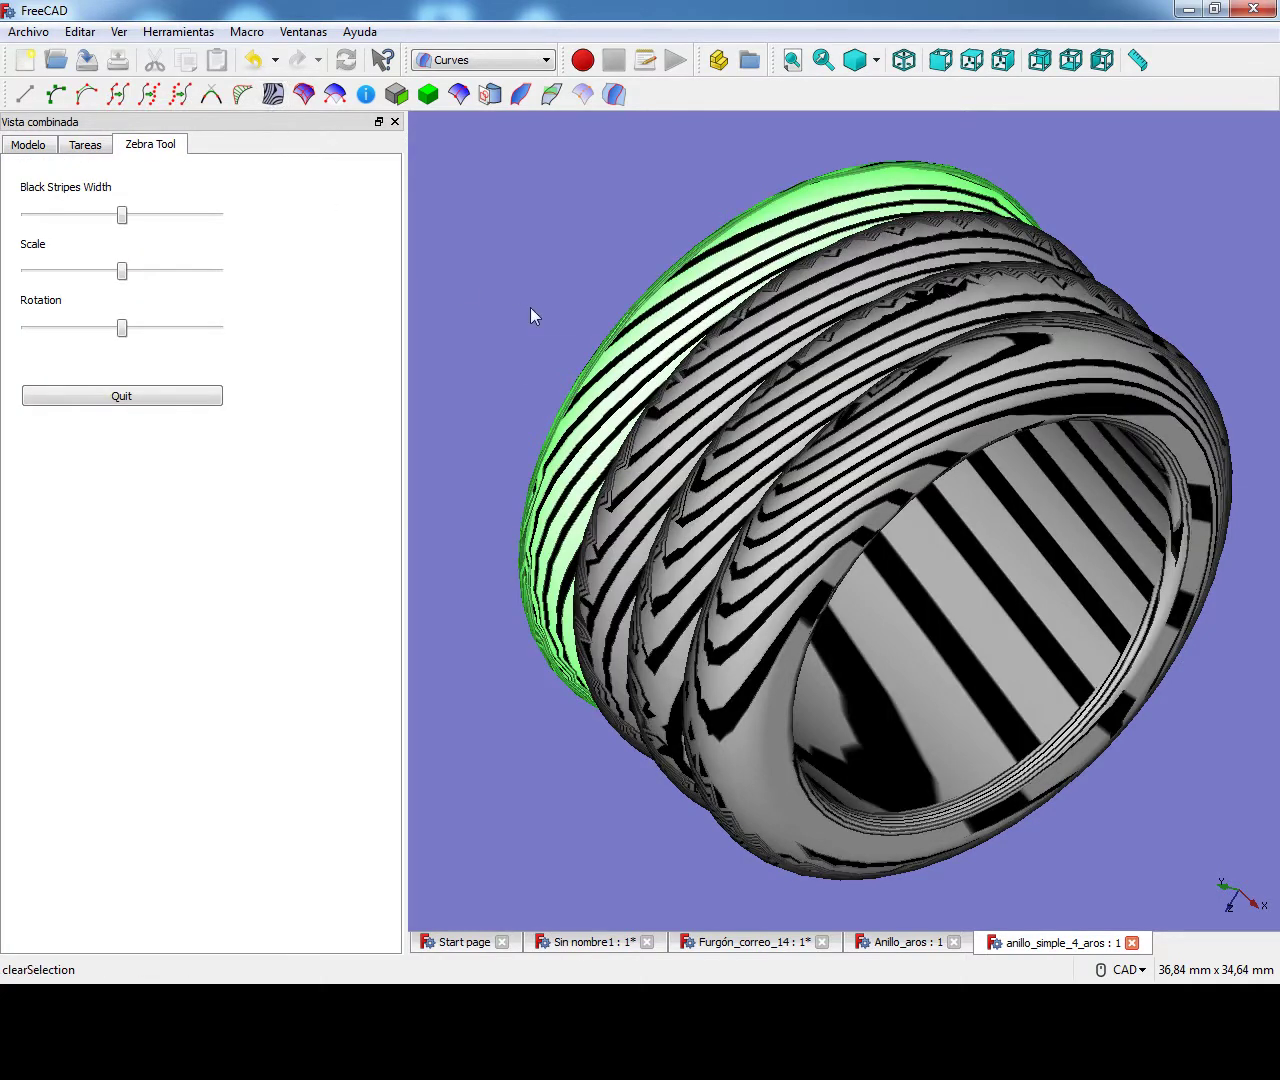
{"action": "middle_click_drag", "start_coordinate": [552, 797], "coordinate": [754, 571]}
{"action": "middle_click_drag", "start_coordinate": [670, 617], "coordinate": [1171, 586]}
{"action": "scroll", "coordinate": [851, 591], "scroll_direction": "up", "scroll_amount": 6}
{"action": "scroll", "coordinate": [734, 566], "scroll_direction": "down", "scroll_amount": 2}
{"action": "scroll", "coordinate": [830, 642], "scroll_direction": "down", "scroll_amount": 4}
{"action": "middle_click_drag", "start_coordinate": [826, 640], "coordinate": [623, 640]}
{"action": "scroll", "coordinate": [866, 597], "scroll_direction": "down", "scroll_amount": 4}
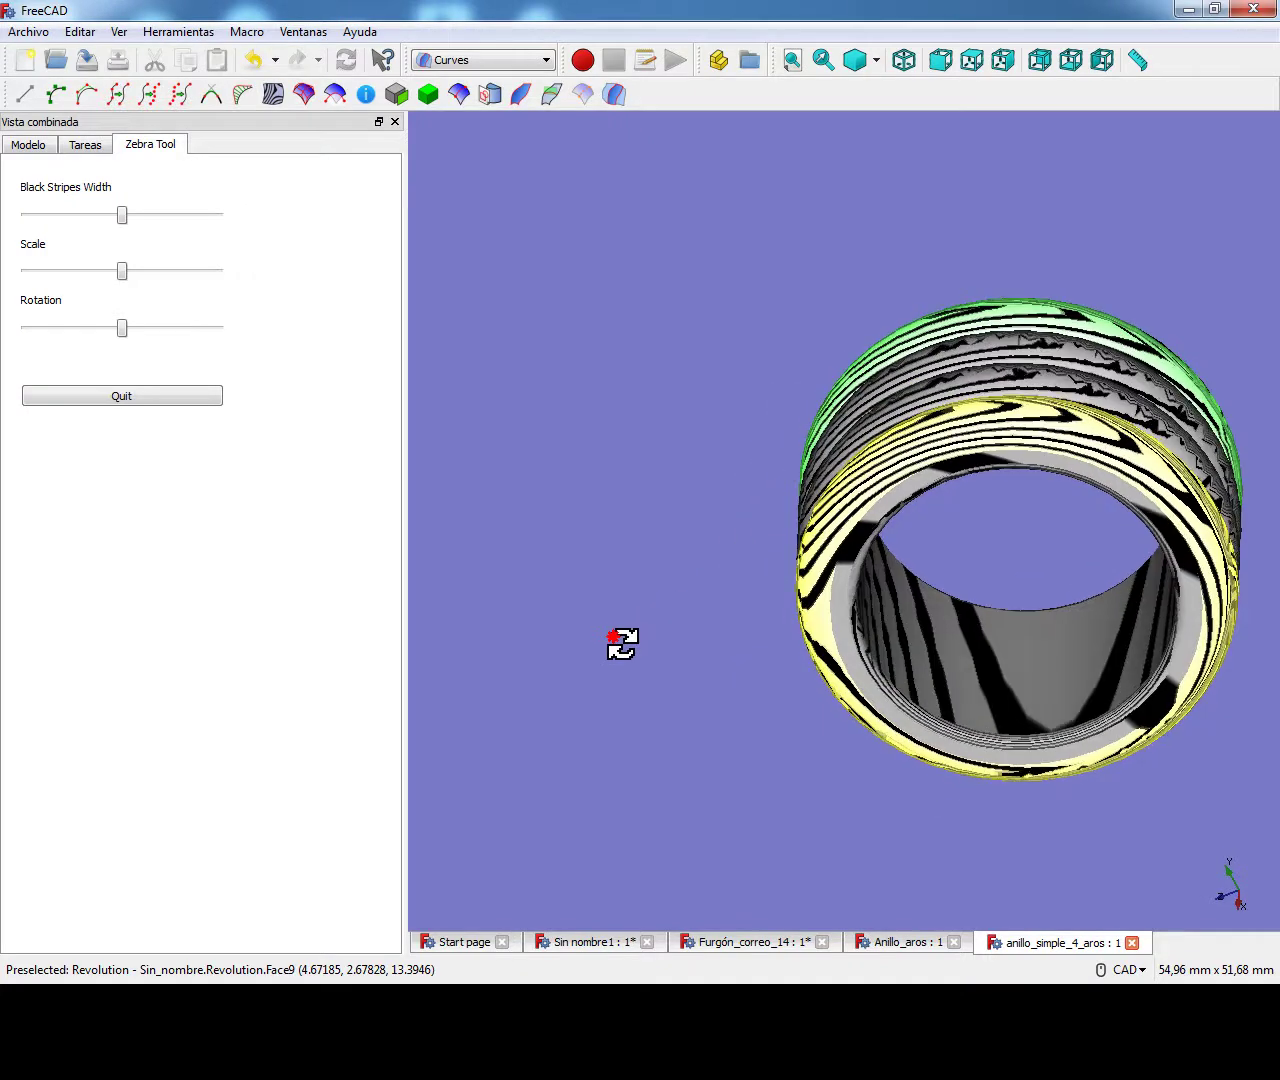
Slightly widen the black zebra stripes, reduce their scale, increase their rotation, inspect the ring, and quit the zebra inspection.
{"action": "mouse_move", "coordinate": [122, 218]}
{"action": "left_mouse_down"}
{"action": "mouse_move", "coordinate": [203, 223]}
{"action": "mouse_move", "coordinate": [66, 220]}
{"action": "mouse_move", "coordinate": [131, 219]}
{"action": "left_mouse_up"}
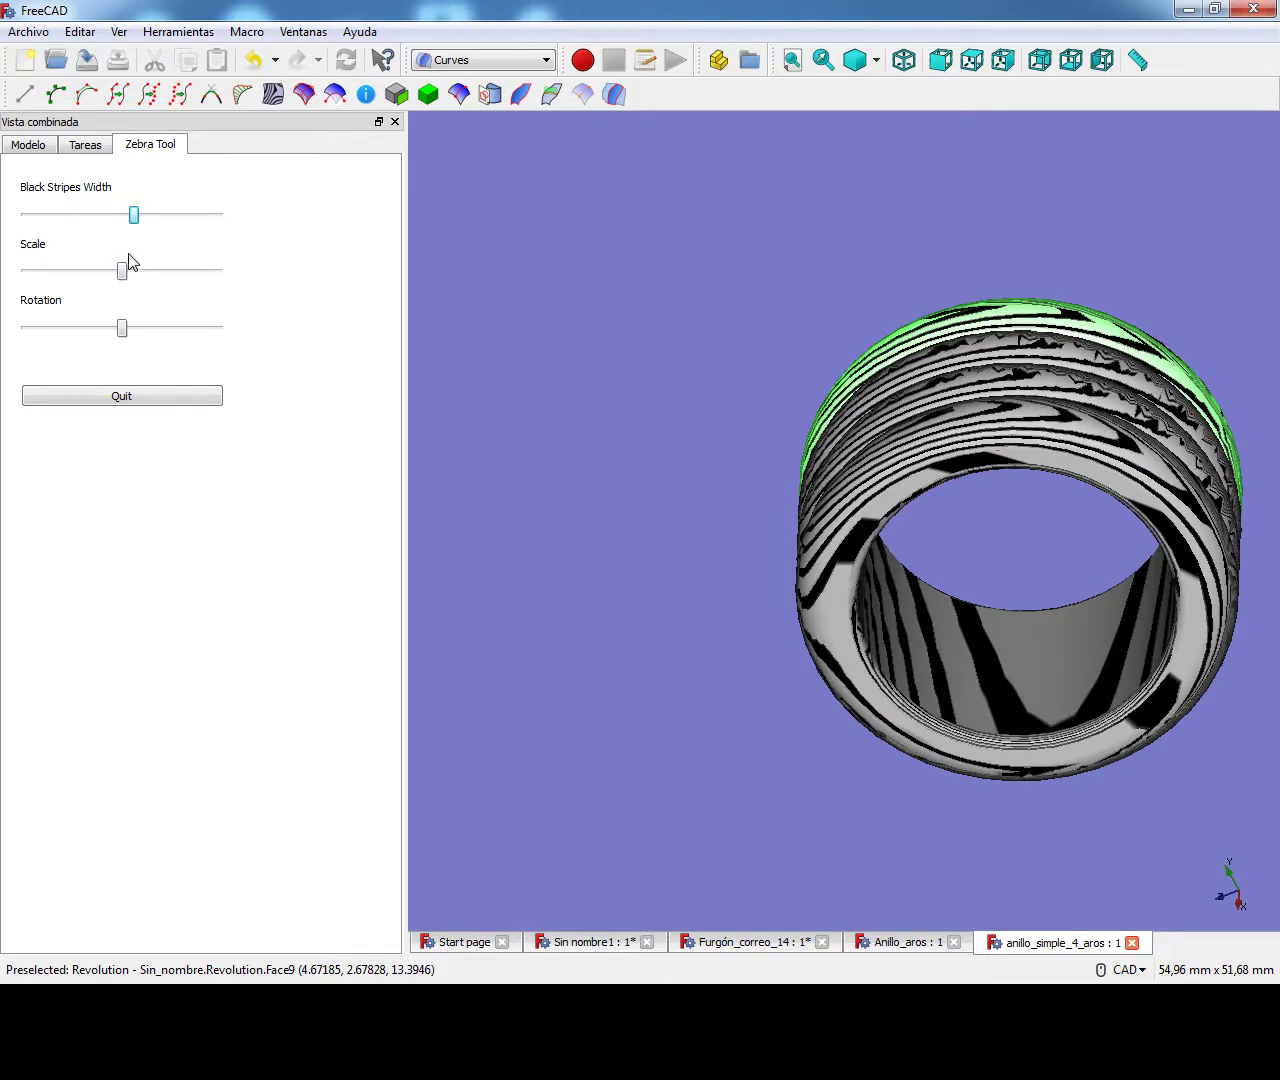
{"action": "left_click_drag", "start_coordinate": [122, 271], "coordinate": [89, 274]}
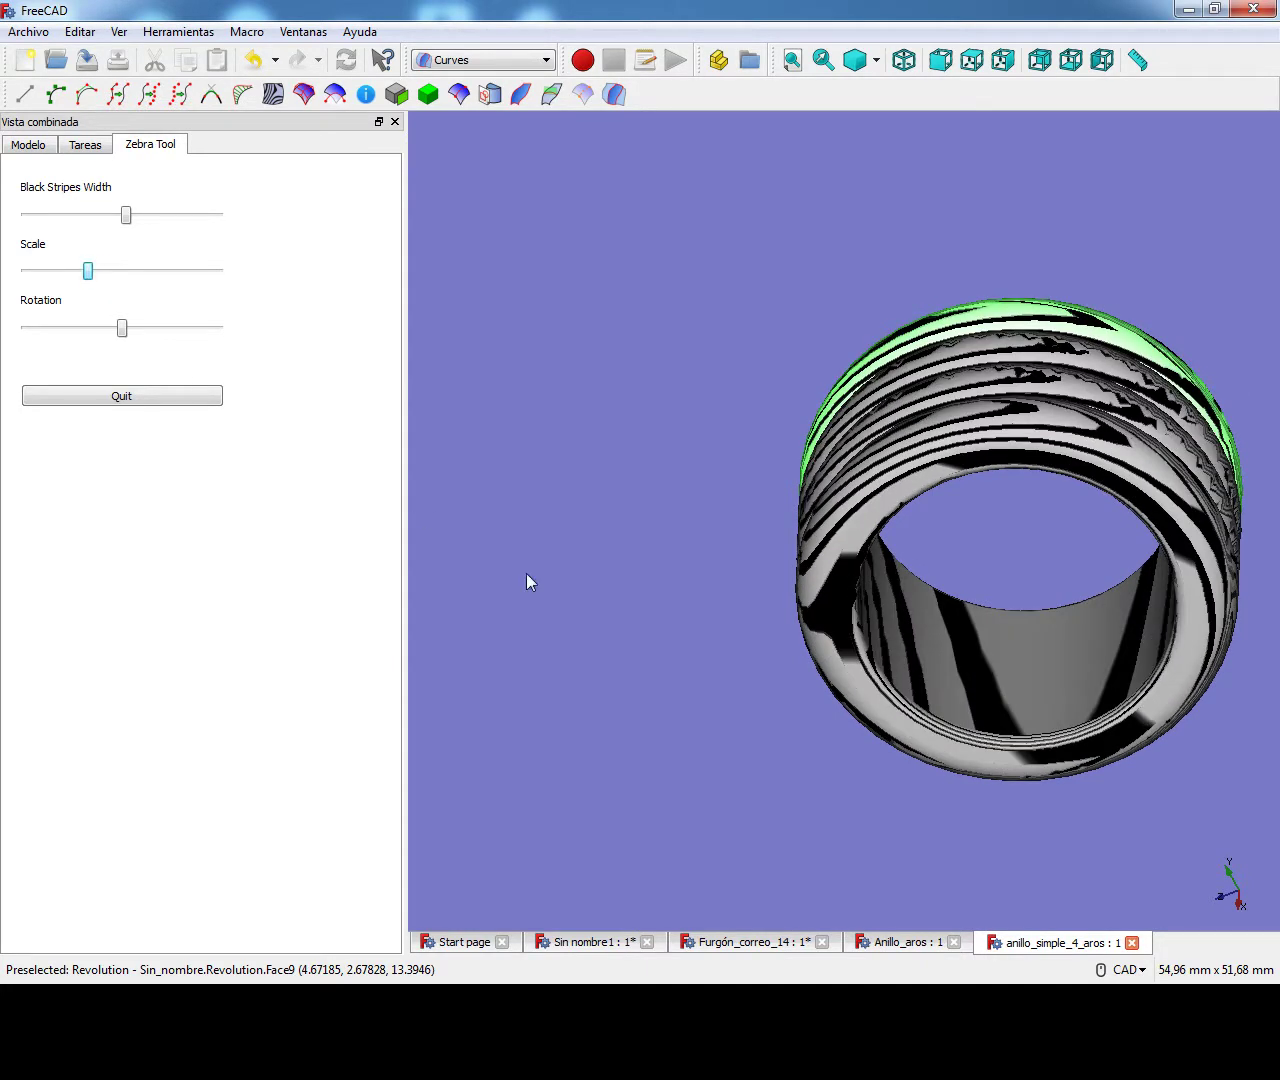
{"action": "middle_click_drag", "start_coordinate": [870, 690], "coordinate": [764, 626]}
{"action": "mouse_move", "coordinate": [125, 336]}
{"action": "left_mouse_down"}
{"action": "mouse_move", "coordinate": [198, 339]}
{"action": "mouse_move", "coordinate": [42, 340]}
{"action": "mouse_move", "coordinate": [140, 340]}
{"action": "left_mouse_up"}
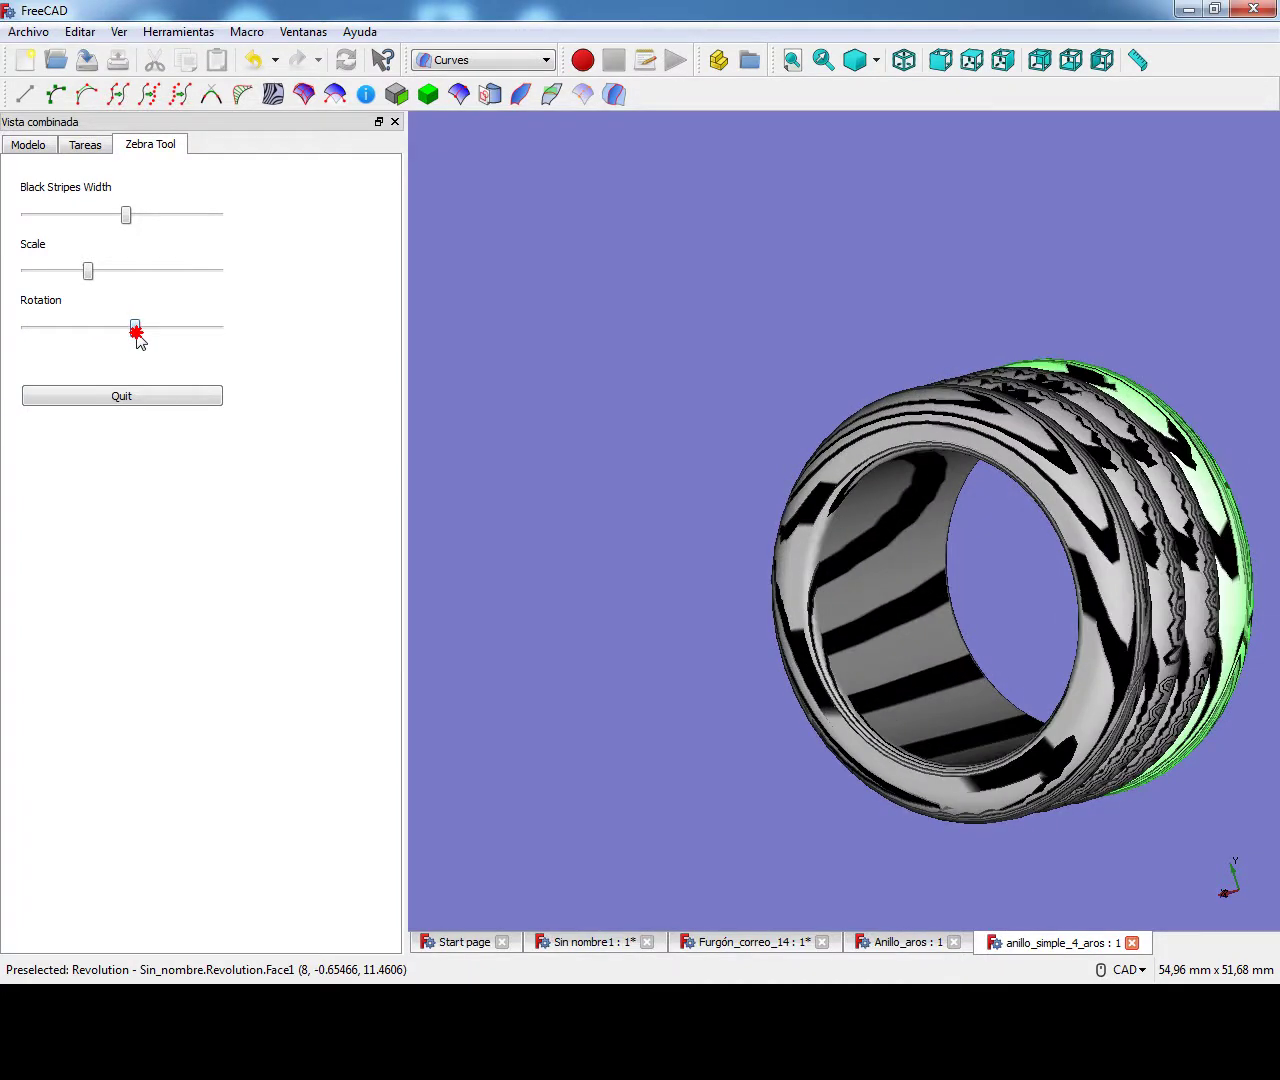
{"action": "left_click", "coordinate": [137, 395]}
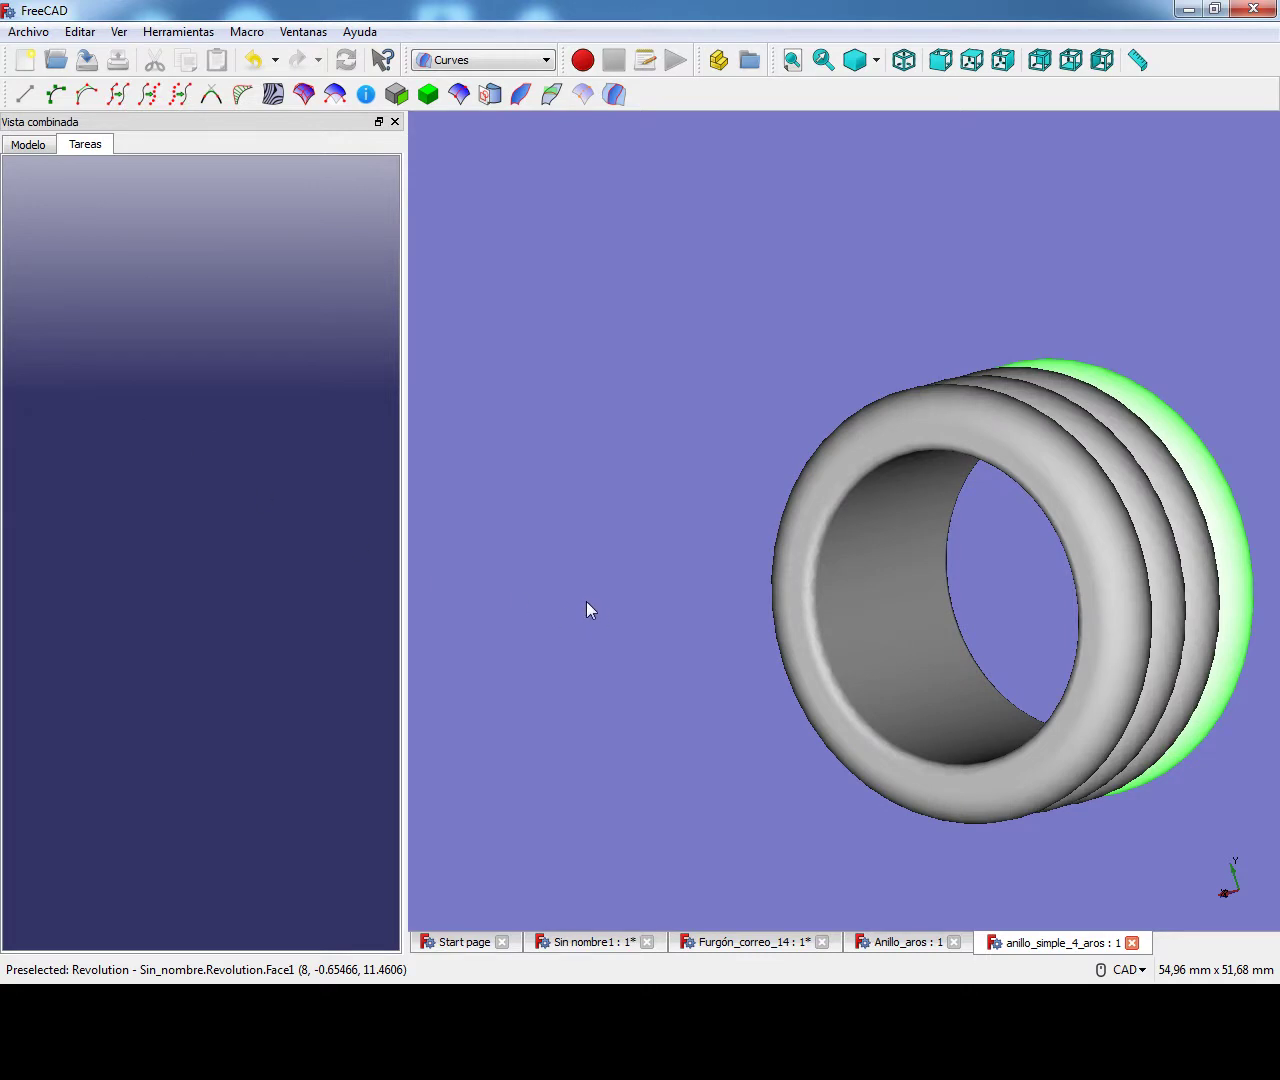
Set the ring's display style to Alámbrico and clear the face selection.
{"action": "left_click", "coordinate": [876, 60]}
{"action": "left_click", "coordinate": [881, 112]}
{"action": "left_click", "coordinate": [722, 305]}
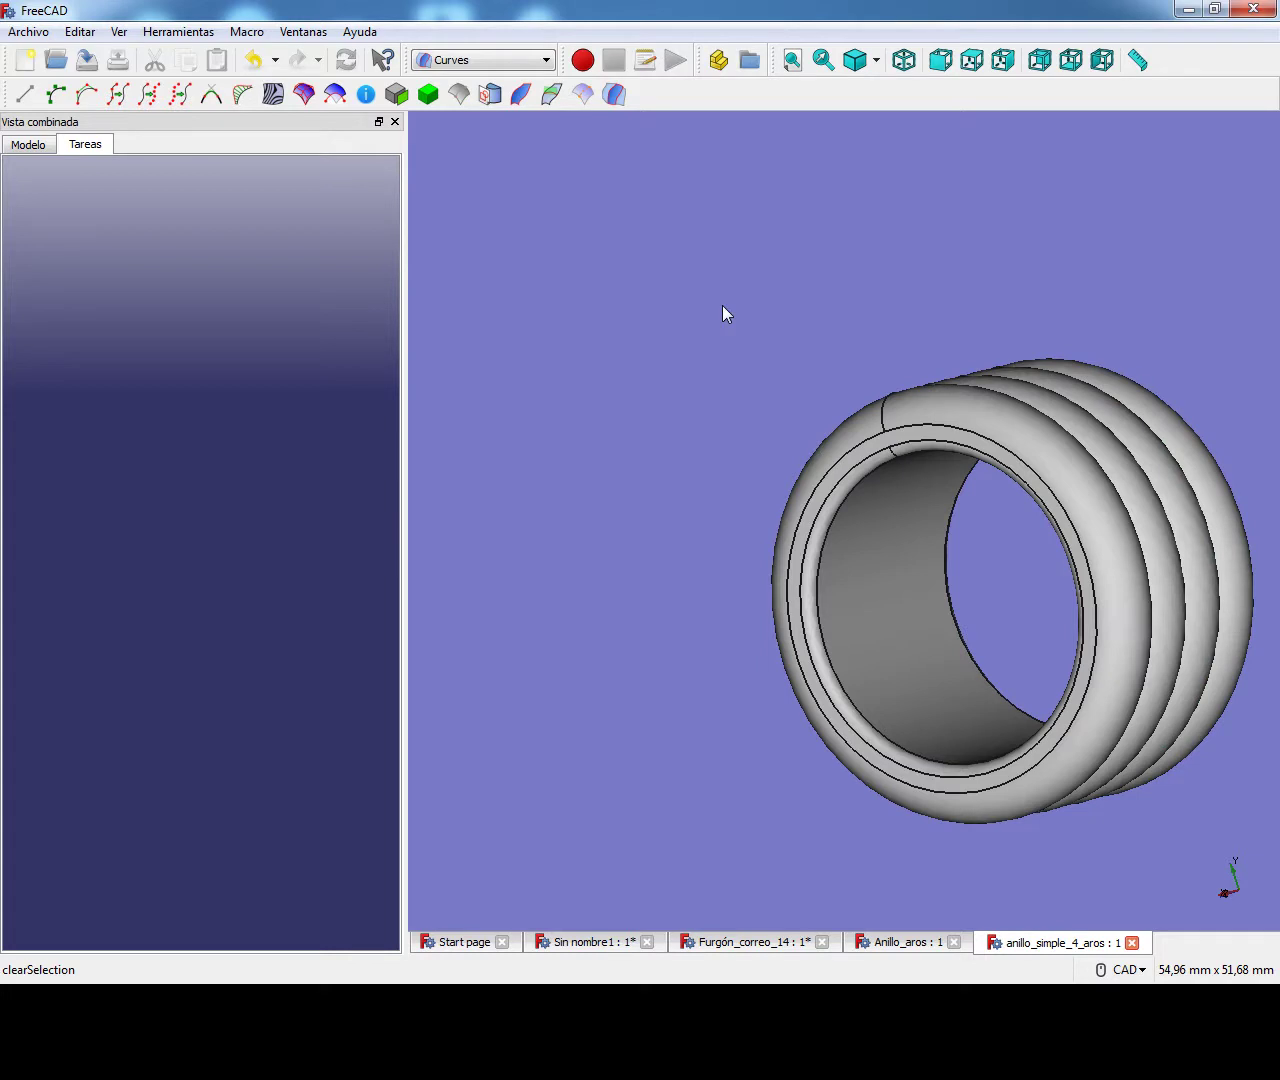
Examine the geometry information of the ring's outermost rounded face and its adjacent flat side face.
{"action": "left_click", "coordinate": [377, 99]}
{"action": "left_click", "coordinate": [857, 430]}
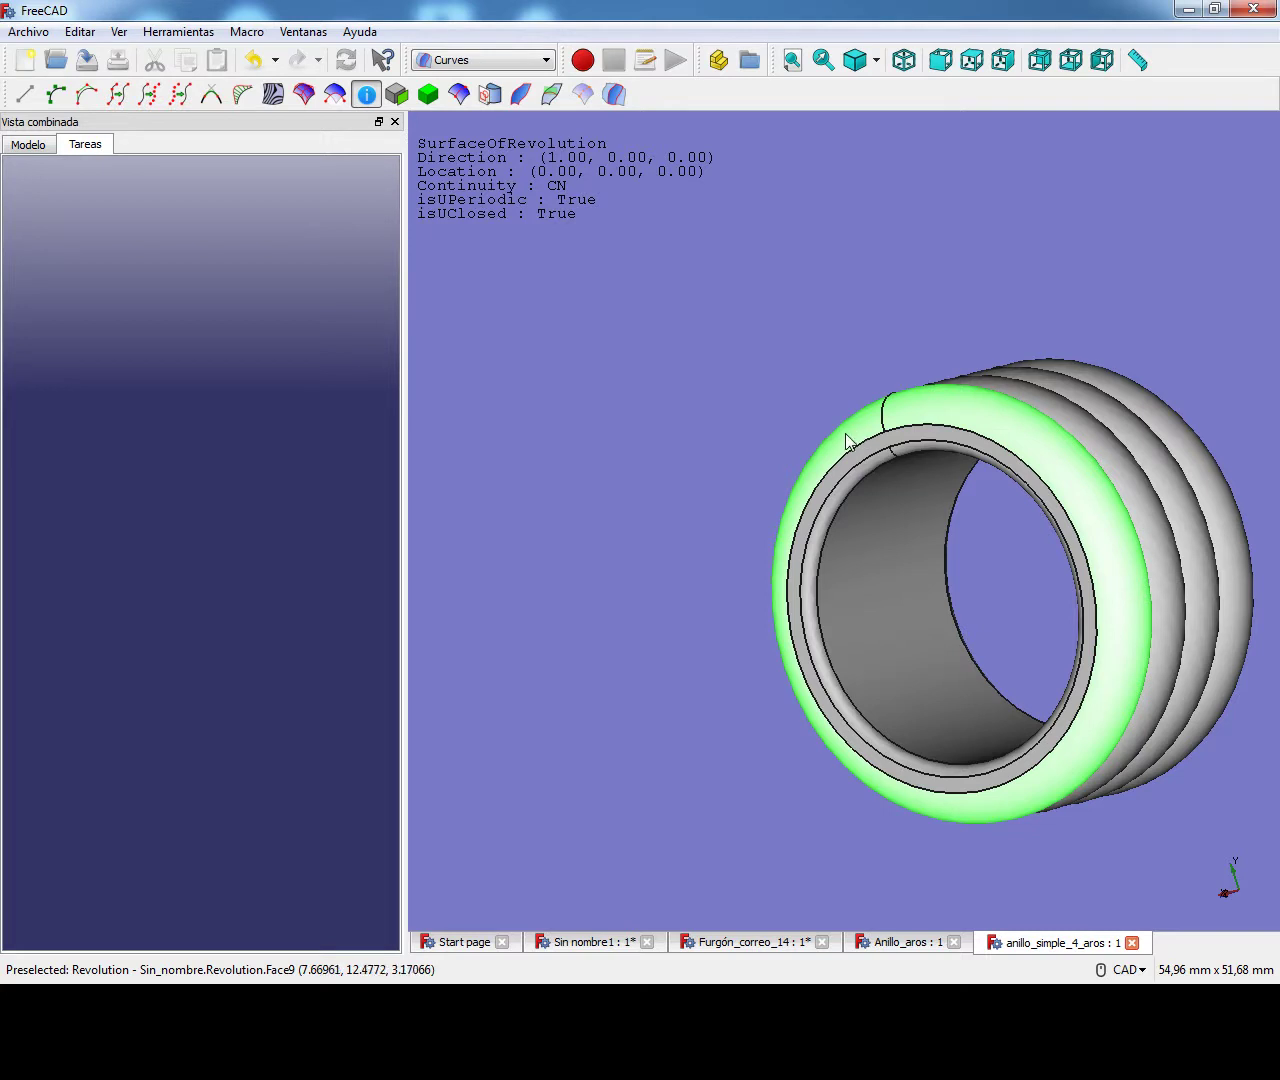
{"action": "middle_click_drag", "start_coordinate": [718, 427], "coordinate": [800, 490]}
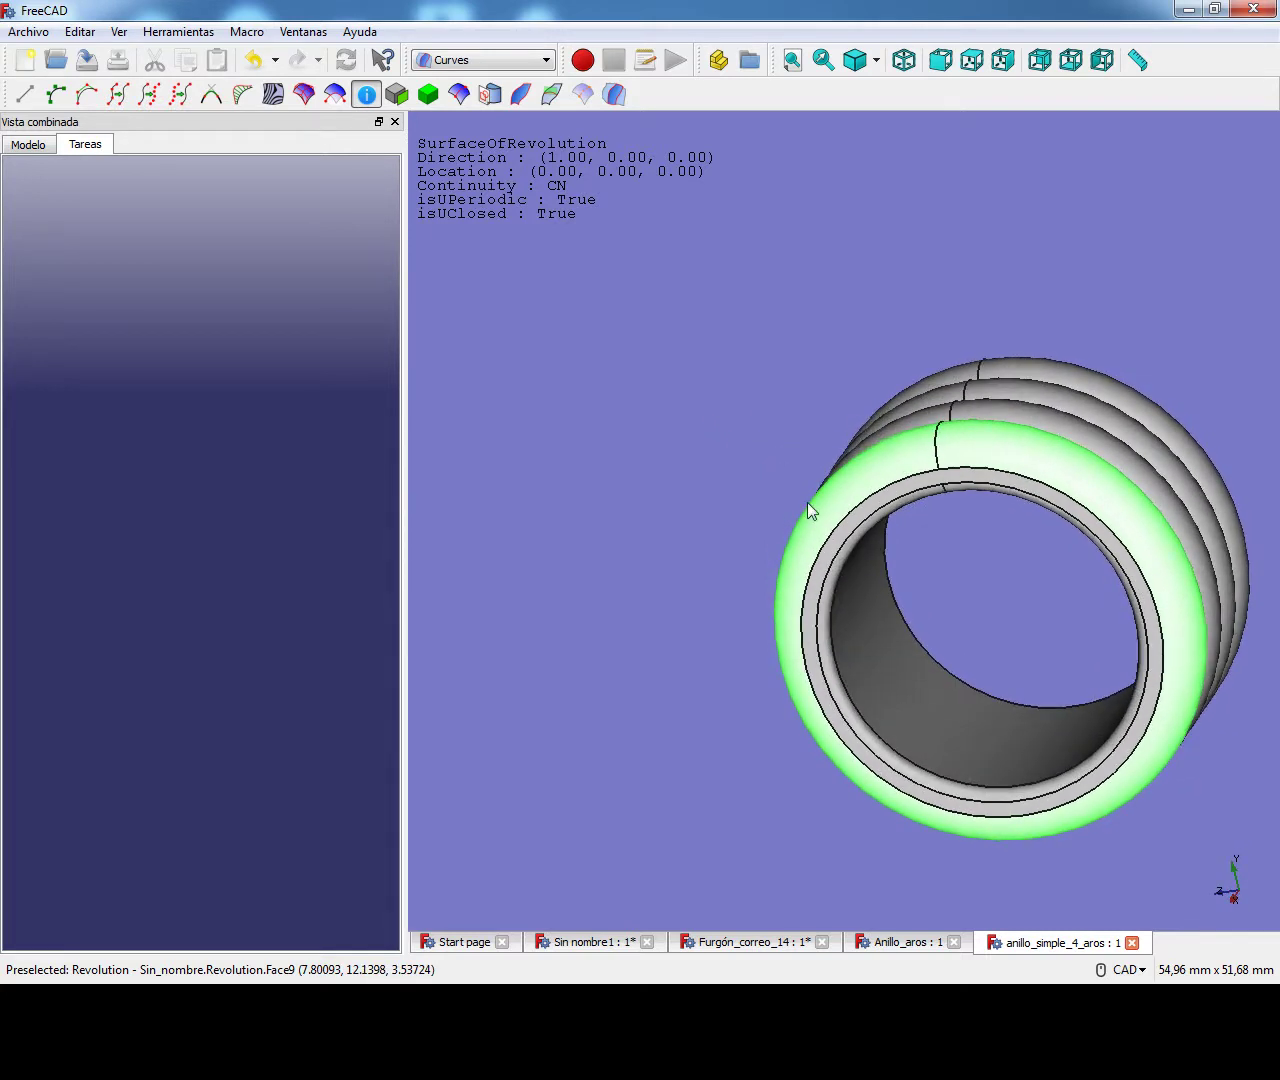
{"action": "left_click", "coordinate": [845, 533]}
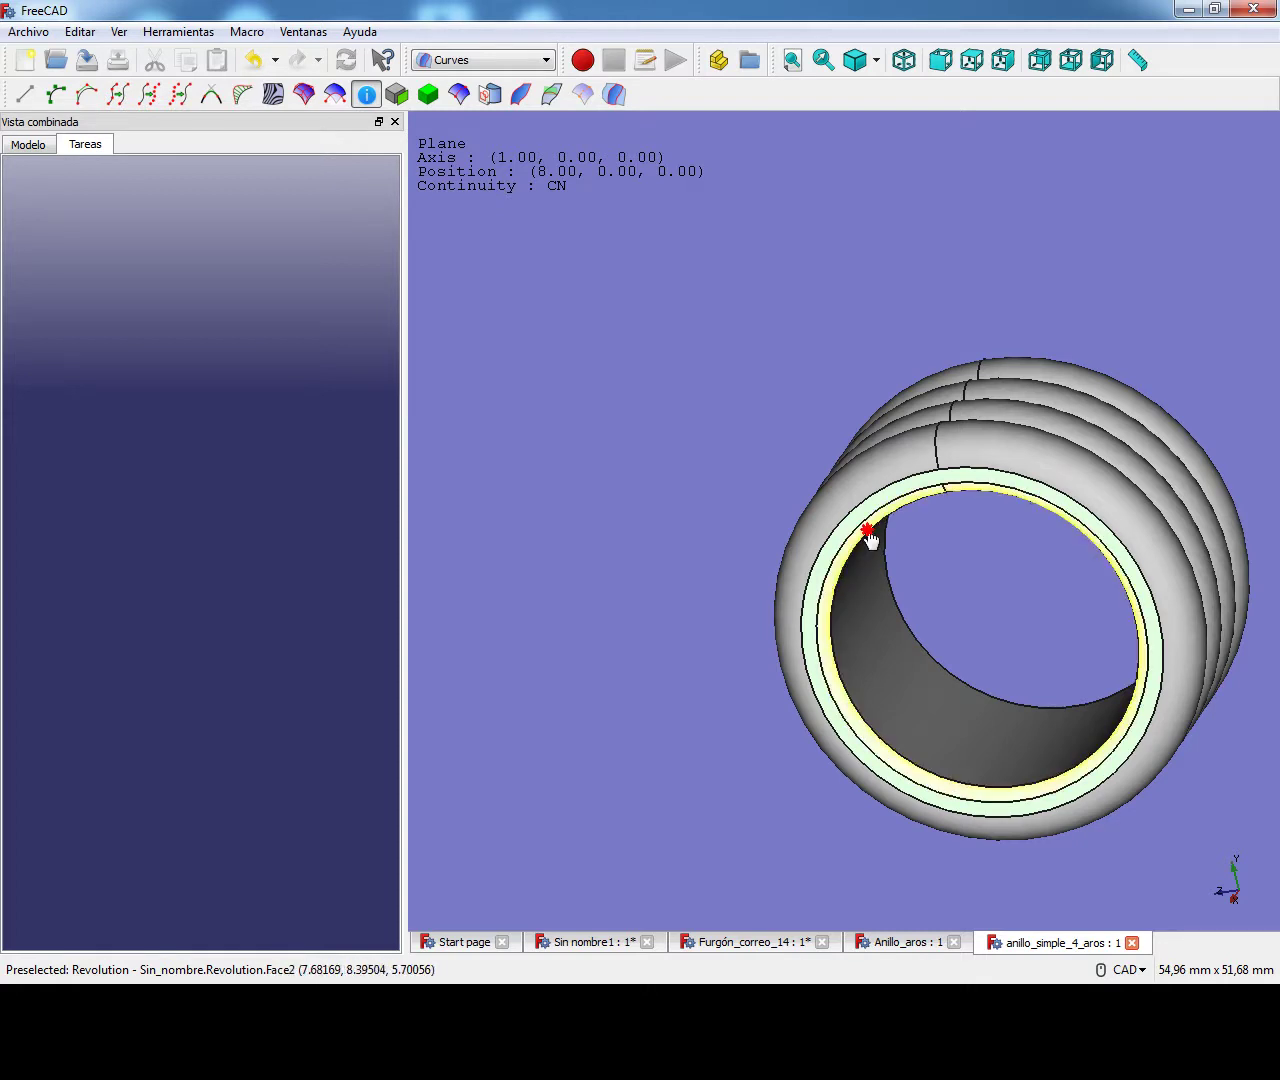
Examine the geometry information of the ring's inner rounded rim face, its cylindrical bore and the adjacent outermost rounded band.
{"action": "left_click", "coordinate": [867, 531]}
{"action": "left_click", "coordinate": [859, 672]}
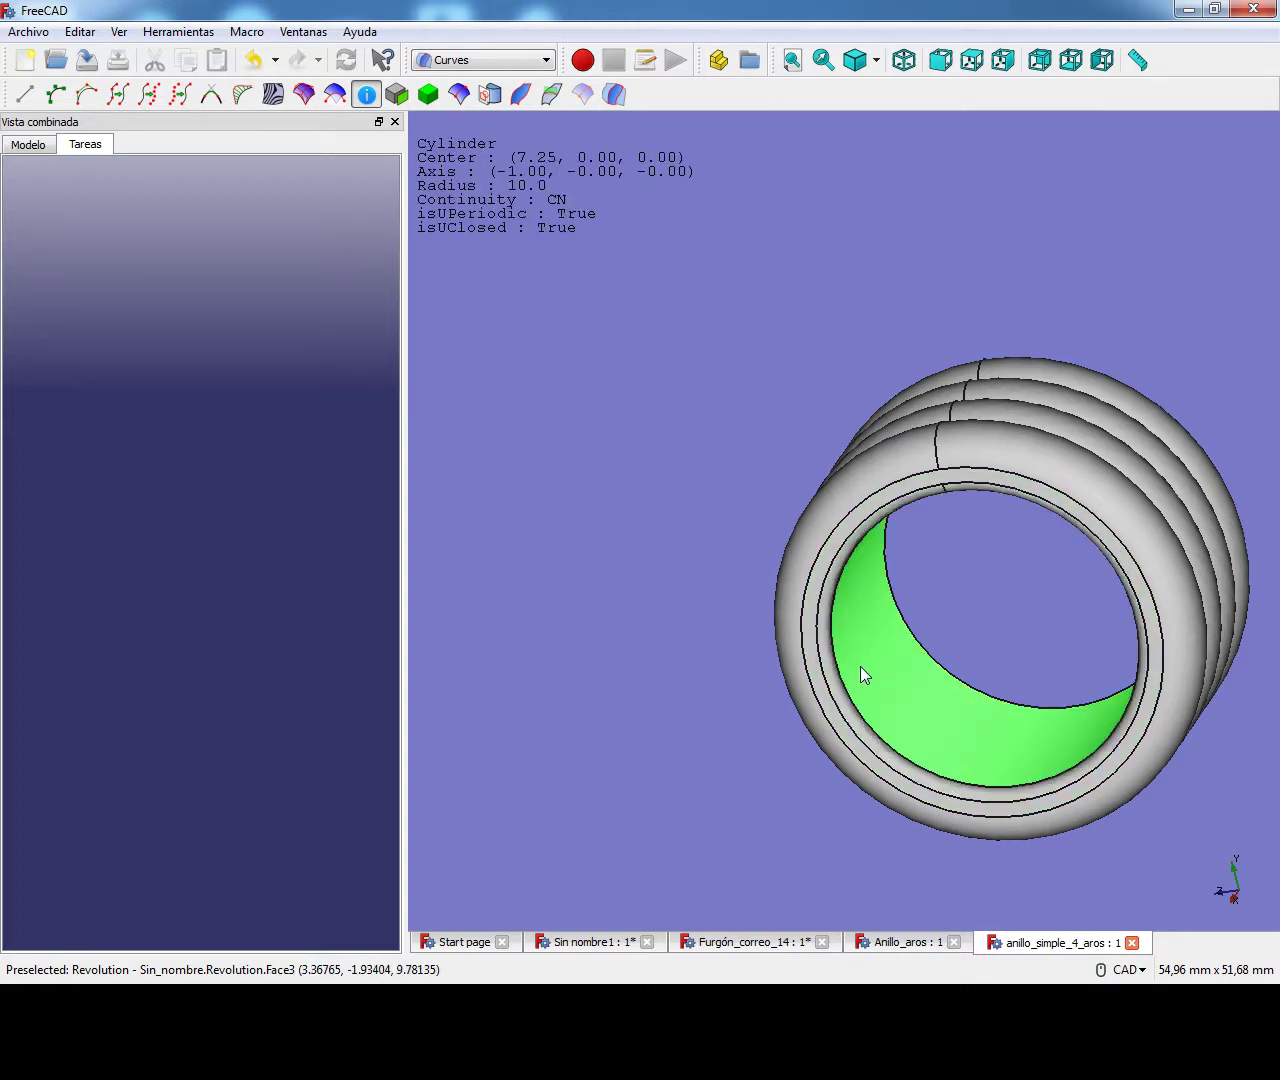
{"action": "middle_click_drag", "start_coordinate": [713, 611], "coordinate": [858, 645]}
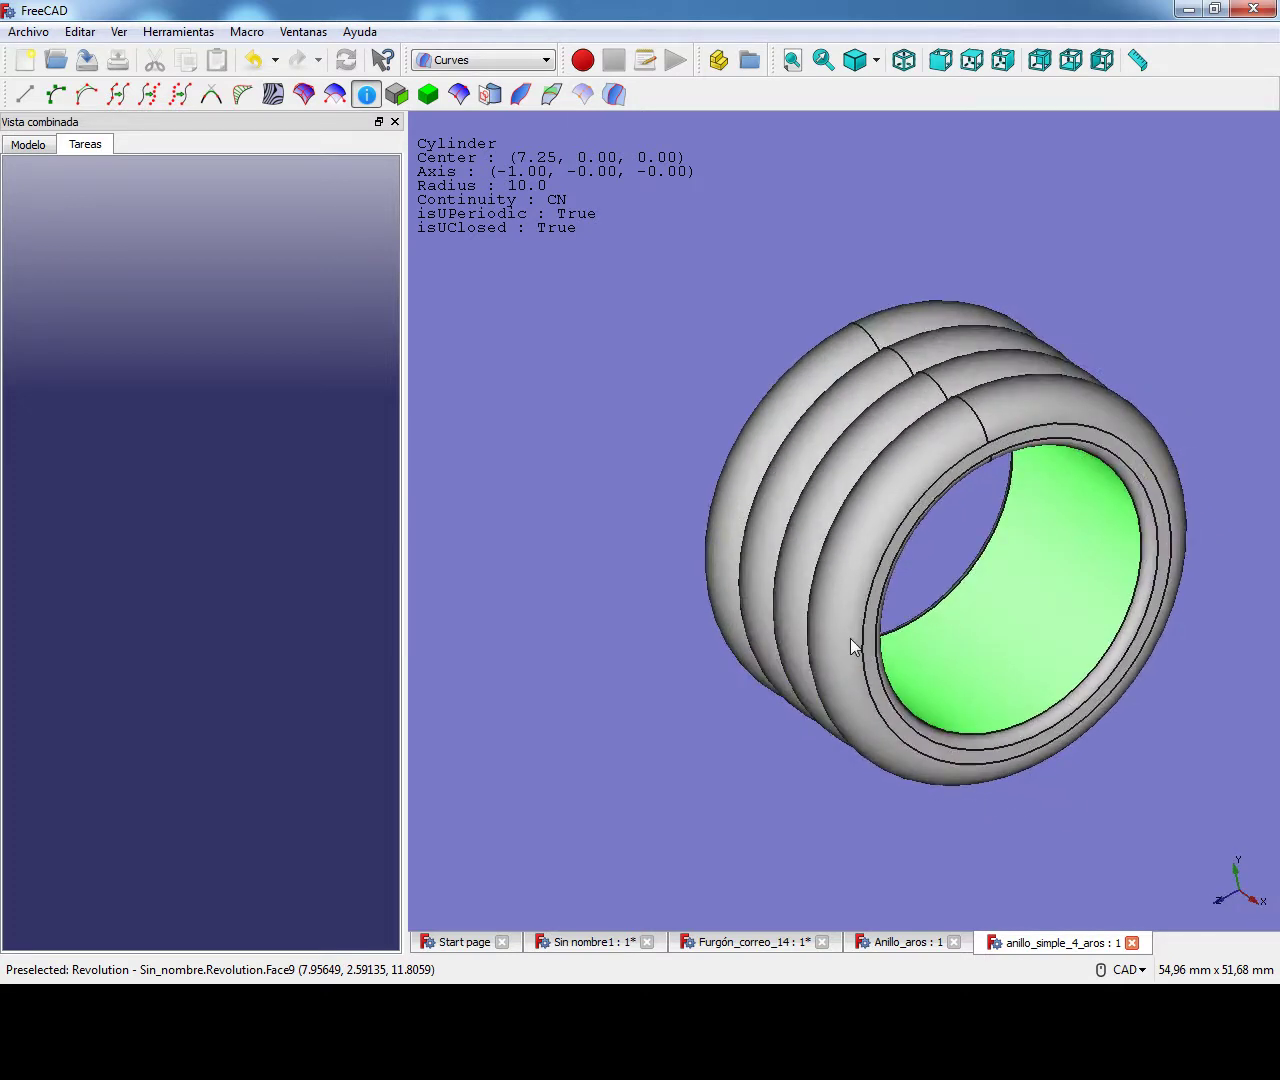
{"action": "left_click", "coordinate": [884, 555]}
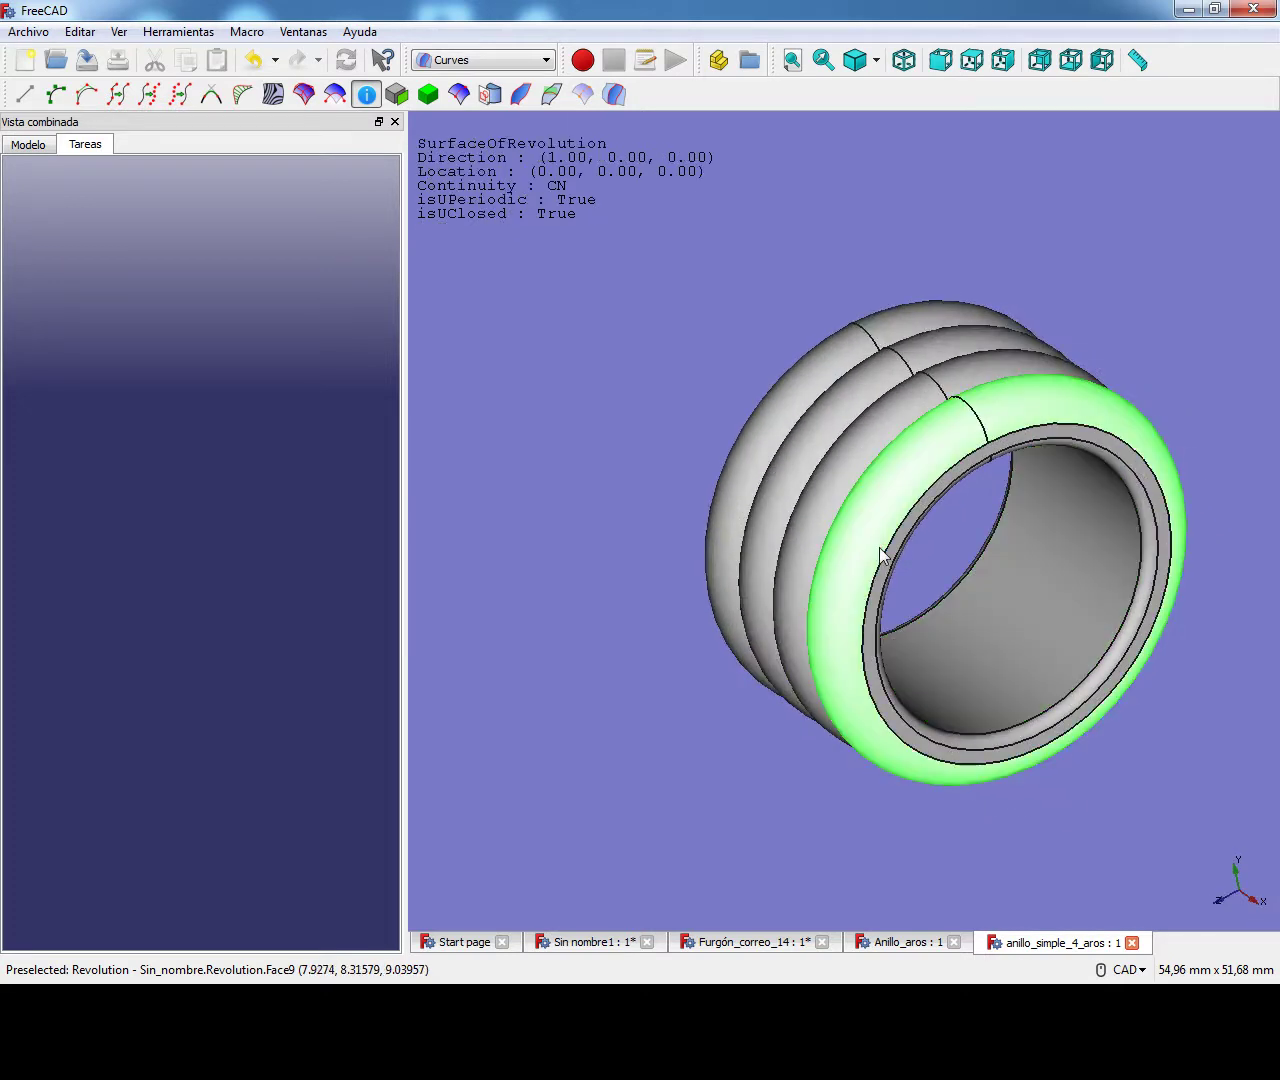
Examine the geometry information of the end band's seam arc, the side face's two circular edges and the bore's straight seam line.
{"action": "left_click", "coordinate": [982, 417]}
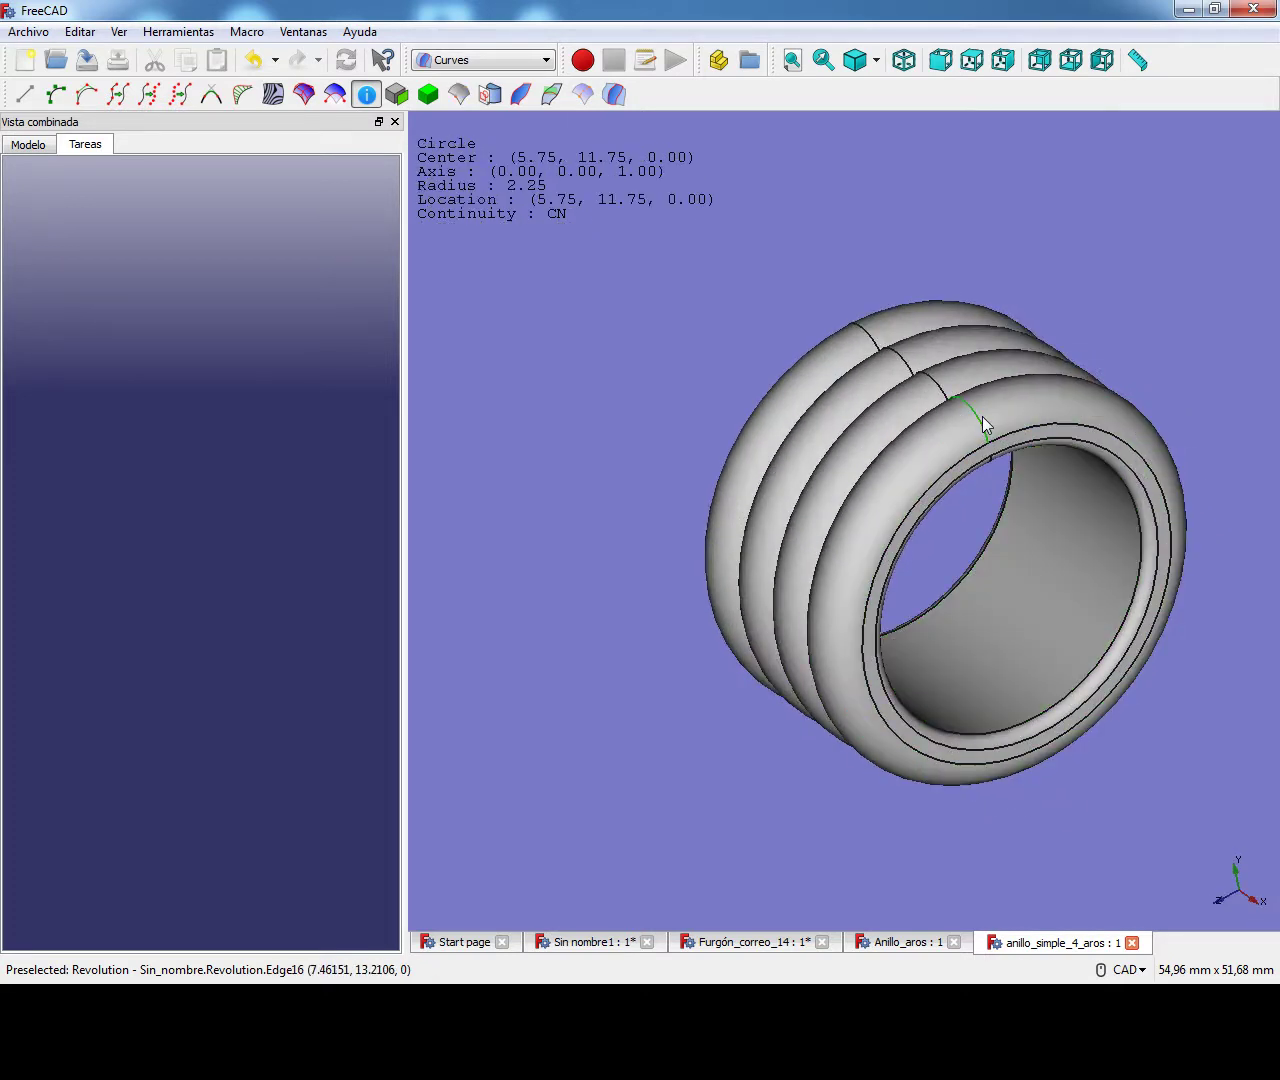
{"action": "left_click", "coordinate": [968, 455]}
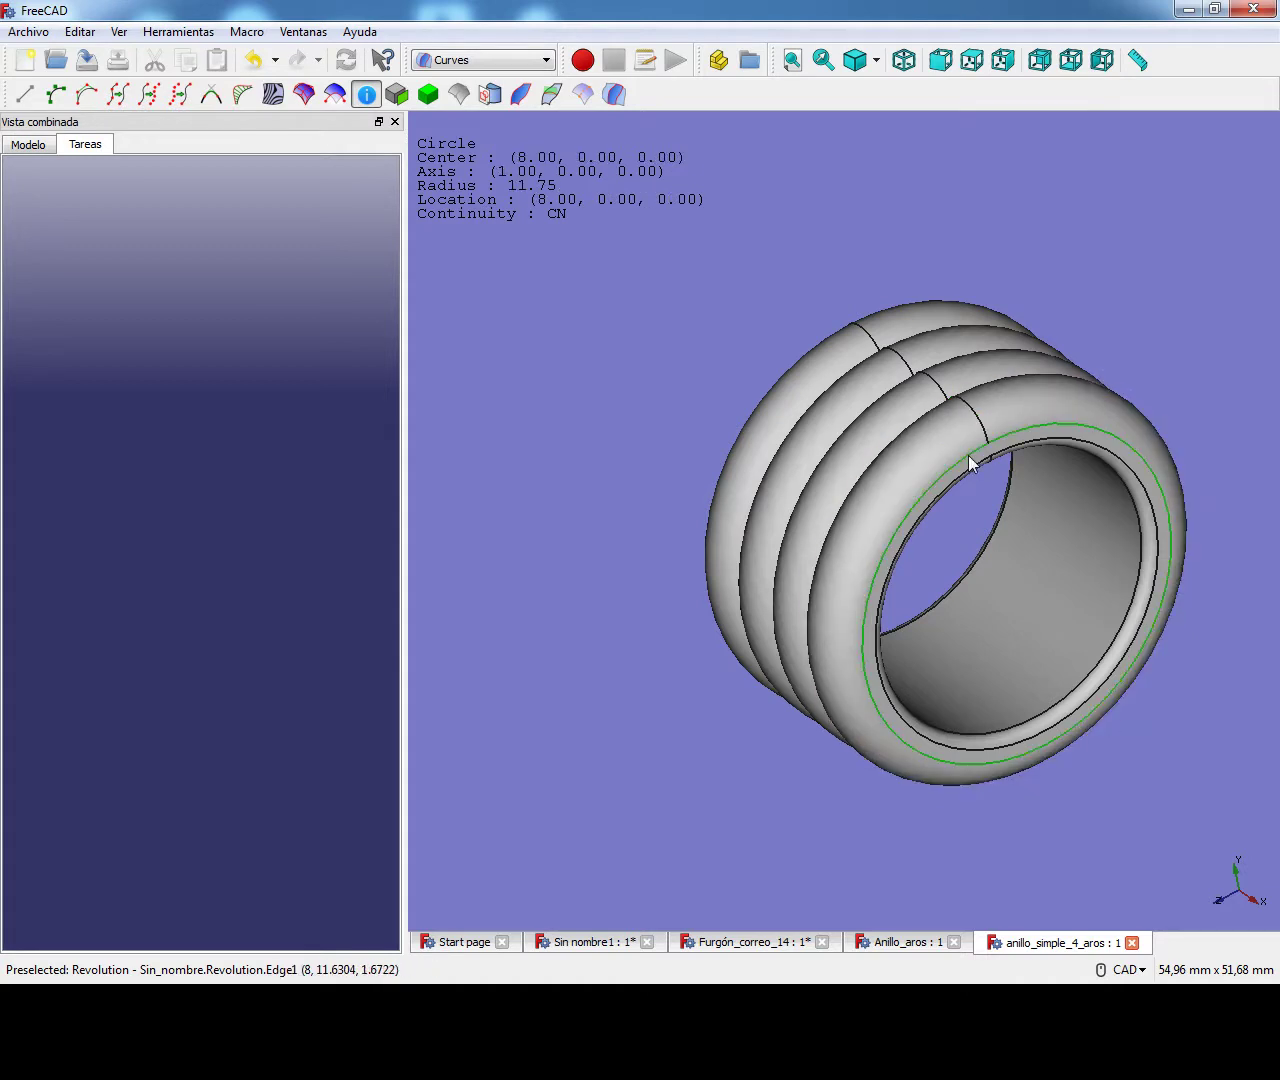
{"action": "left_click", "coordinate": [919, 522]}
{"action": "middle_click_drag", "start_coordinate": [950, 576], "coordinate": [806, 406]}
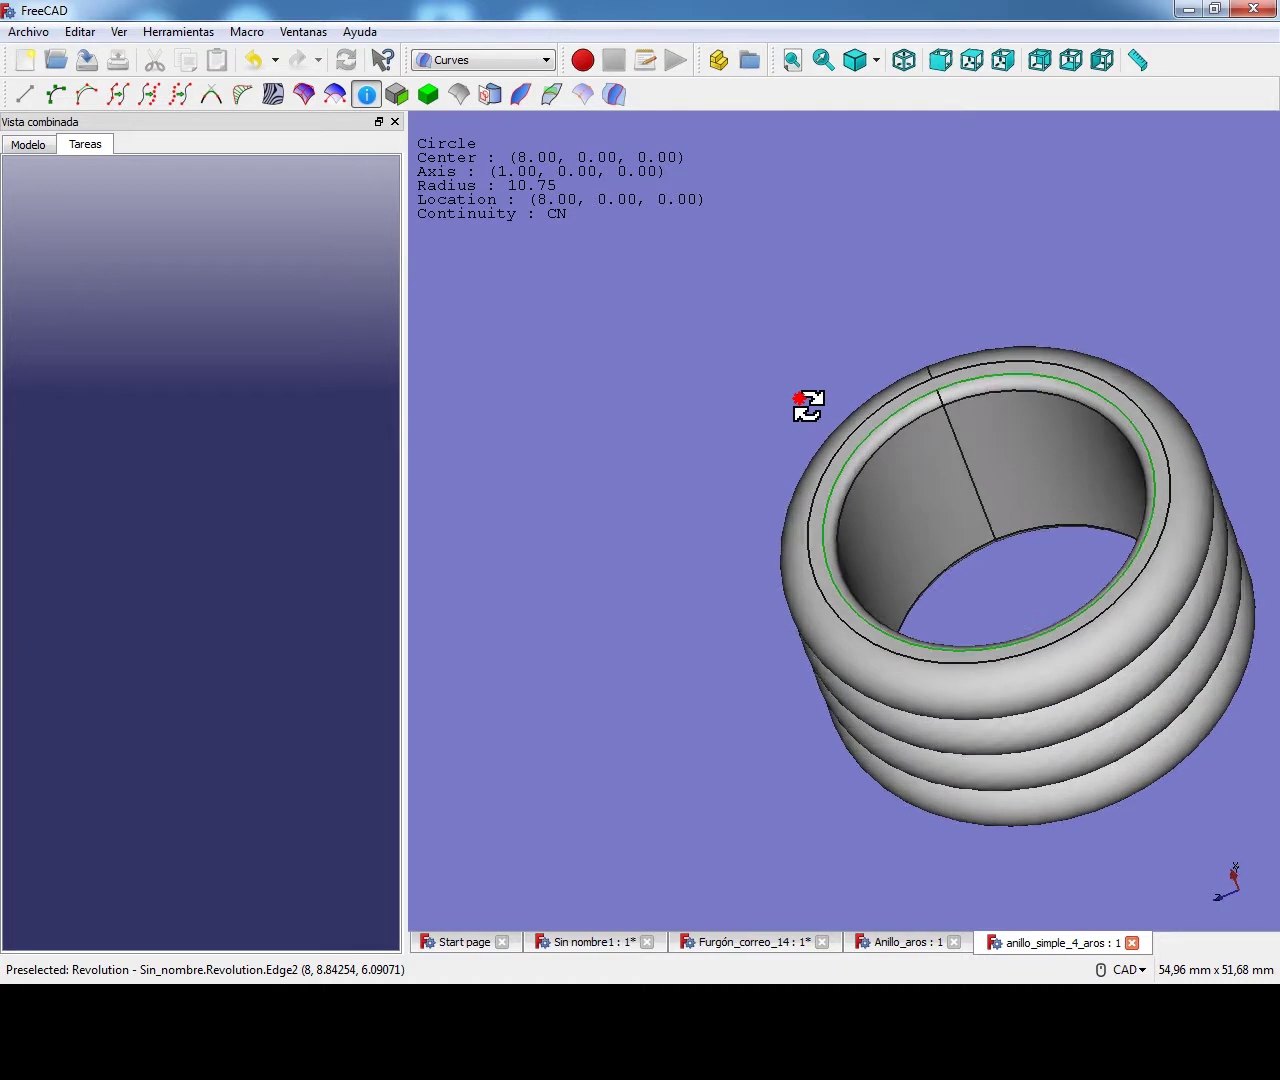
{"action": "left_click", "coordinate": [958, 443]}
Examine the geometry information of two neighbouring rounded bands on the ring's opposite end and clear the selection.
{"action": "middle_click_drag", "start_coordinate": [726, 445], "coordinate": [1082, 535]}
{"action": "mouse_move", "coordinate": [975, 573]}
{"action": "middle_mouse_down"}
{"action": "mouse_move", "coordinate": [1066, 556]}
{"action": "mouse_move", "coordinate": [931, 597]}
{"action": "mouse_move", "coordinate": [993, 590]}
{"action": "middle_mouse_up"}
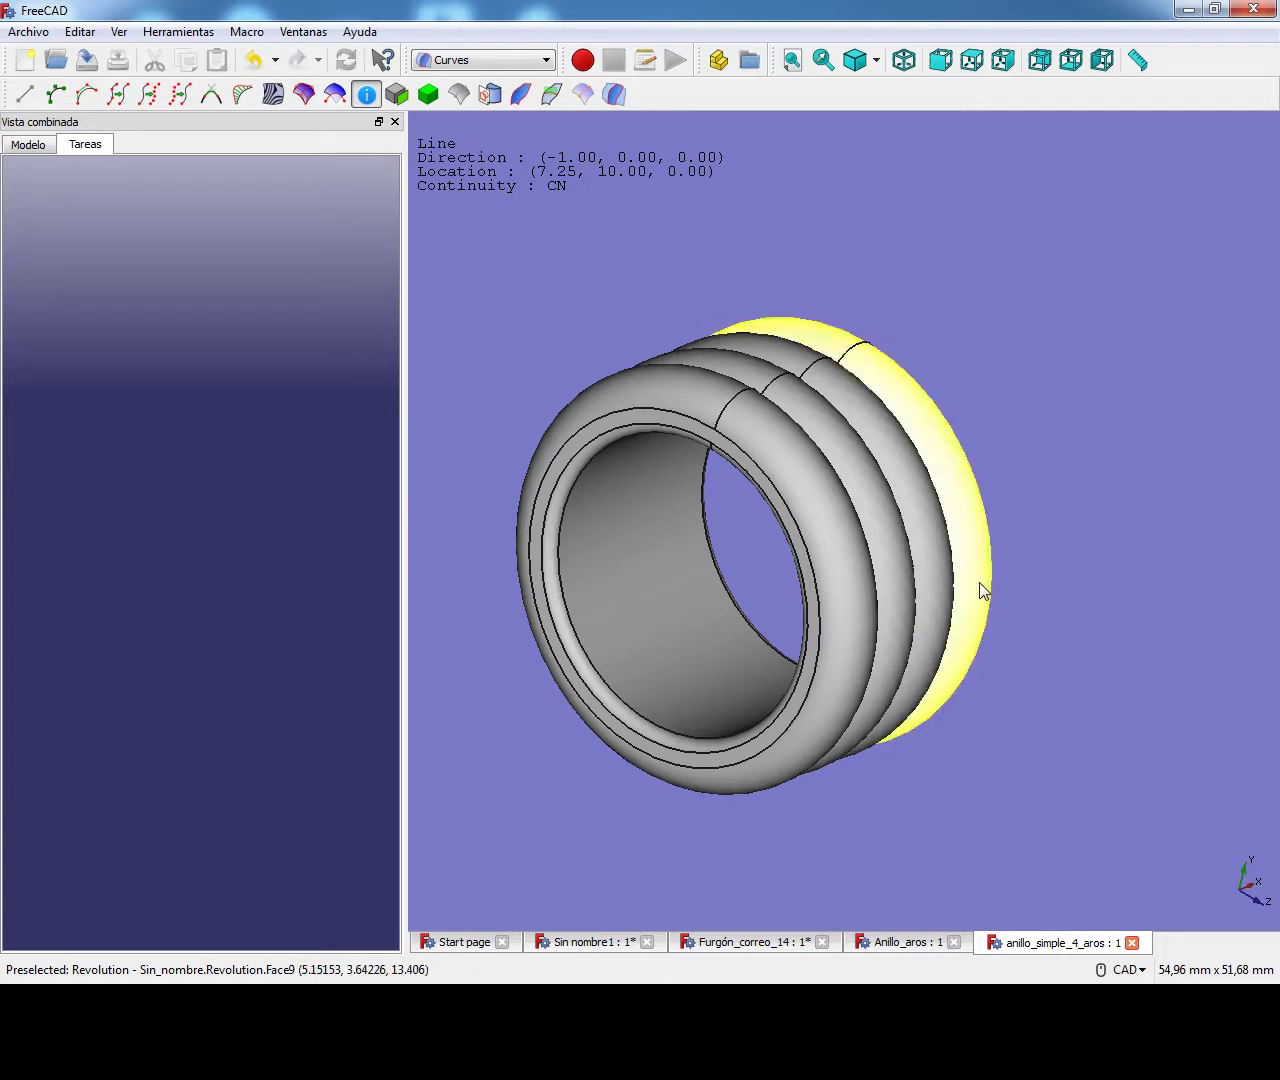
{"action": "left_click", "coordinate": [874, 551]}
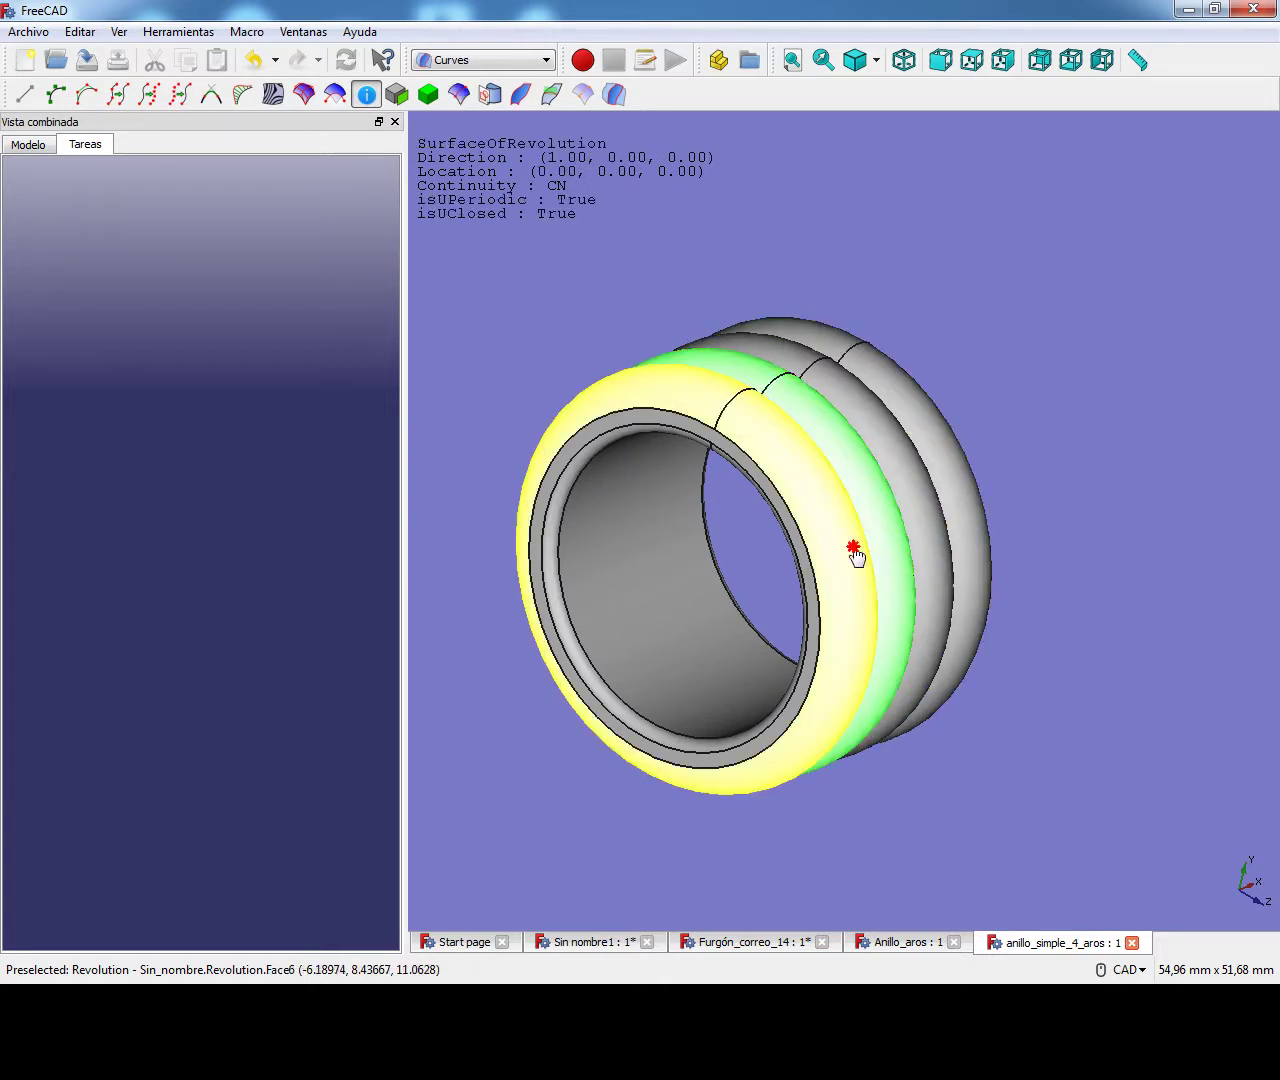
{"action": "left_click", "coordinate": [853, 550]}
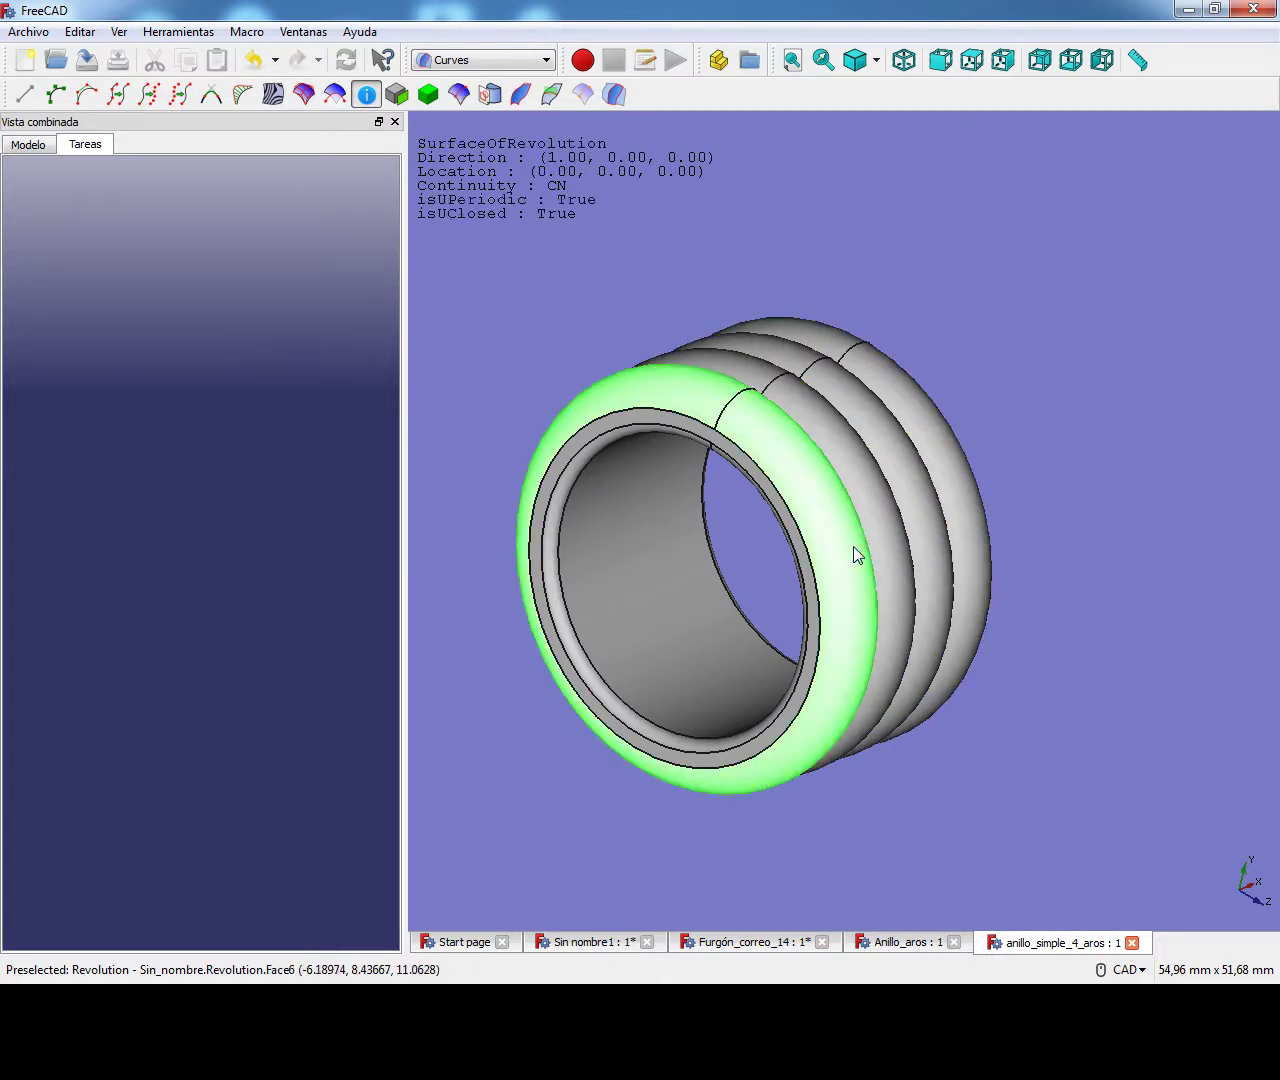
{"action": "left_click", "coordinate": [1061, 413]}
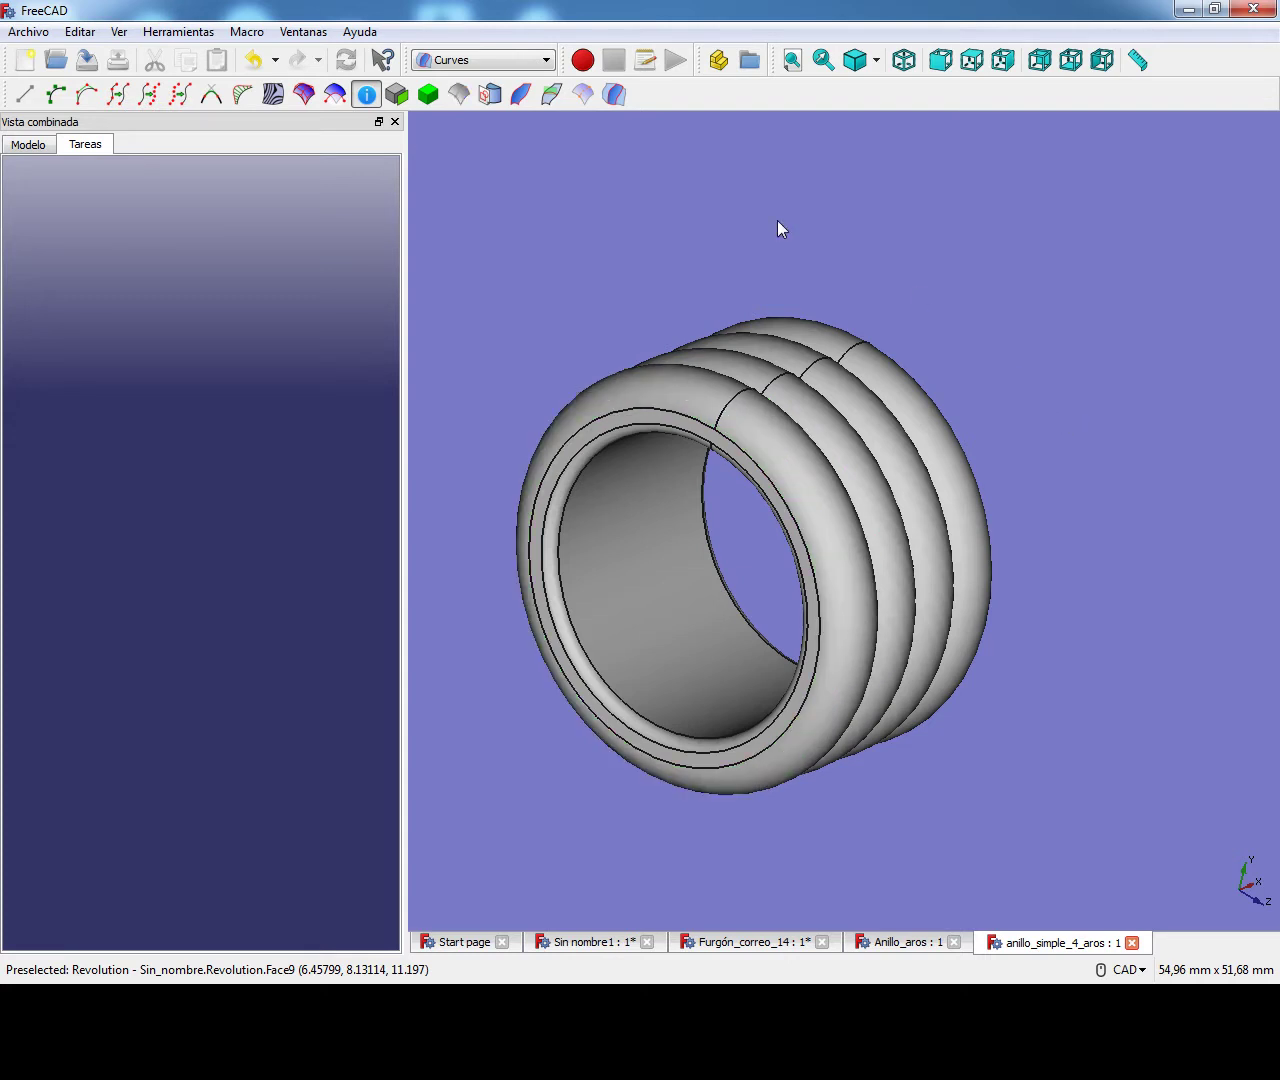